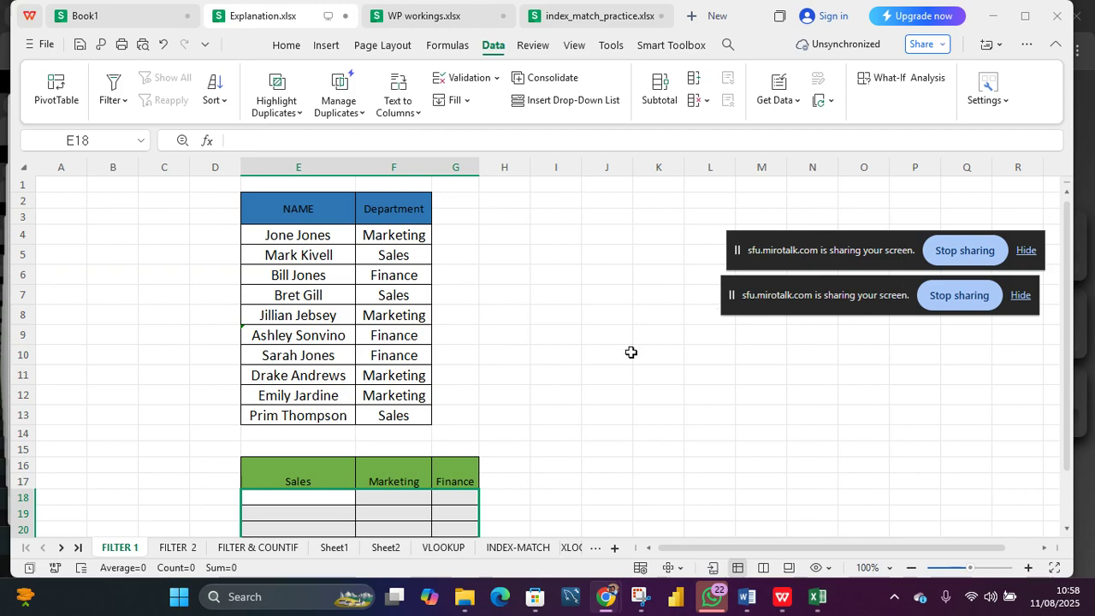
Step: Duplicate the FILTER 1 worksheet
left_click(565, 360)
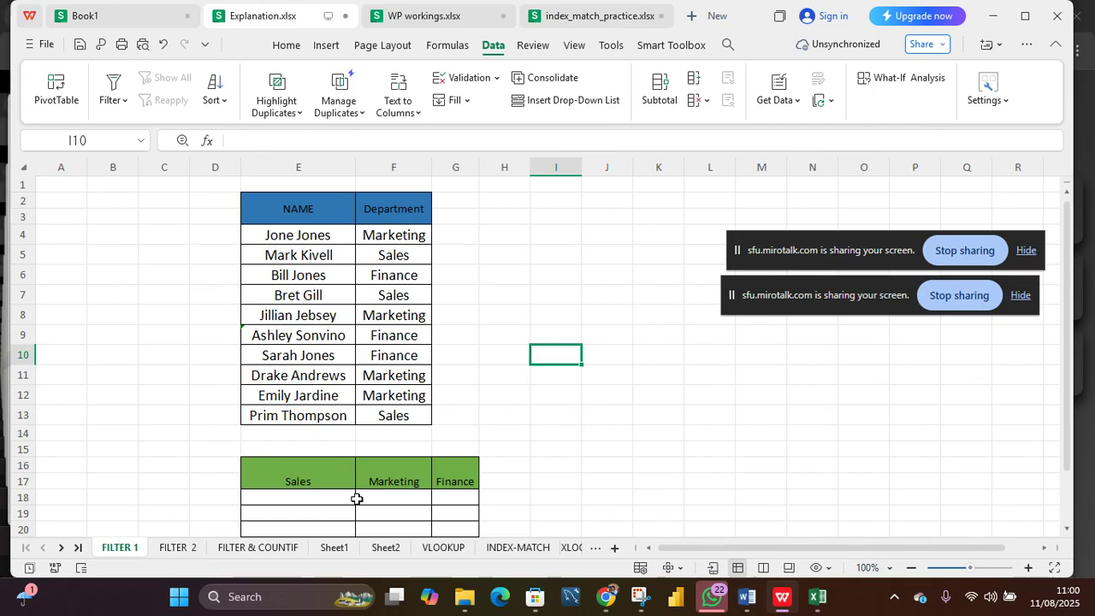
left_click(292, 500)
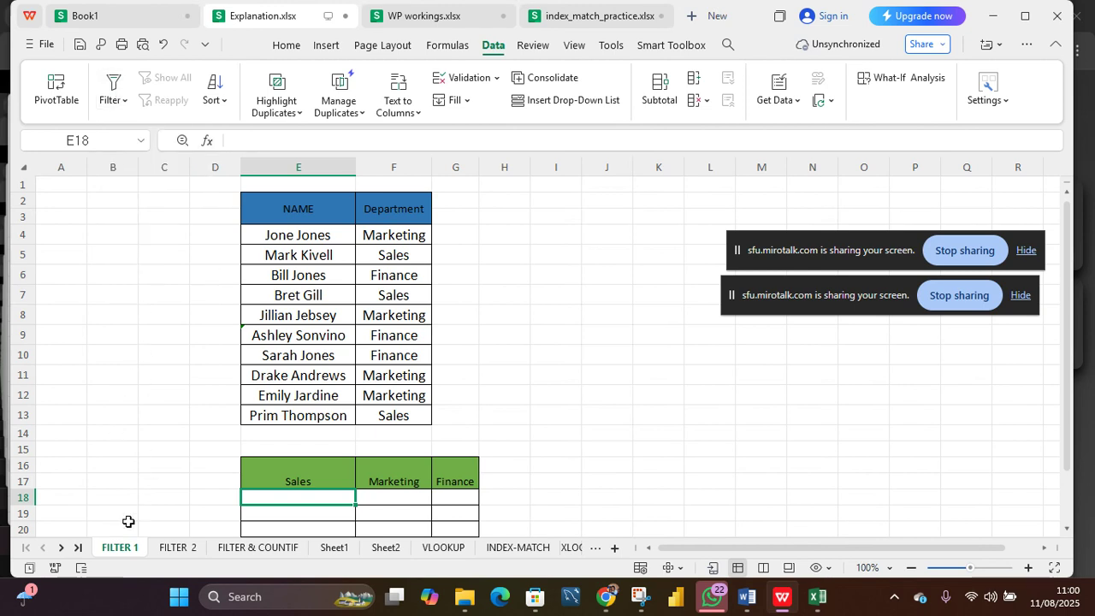
right_click(131, 551)
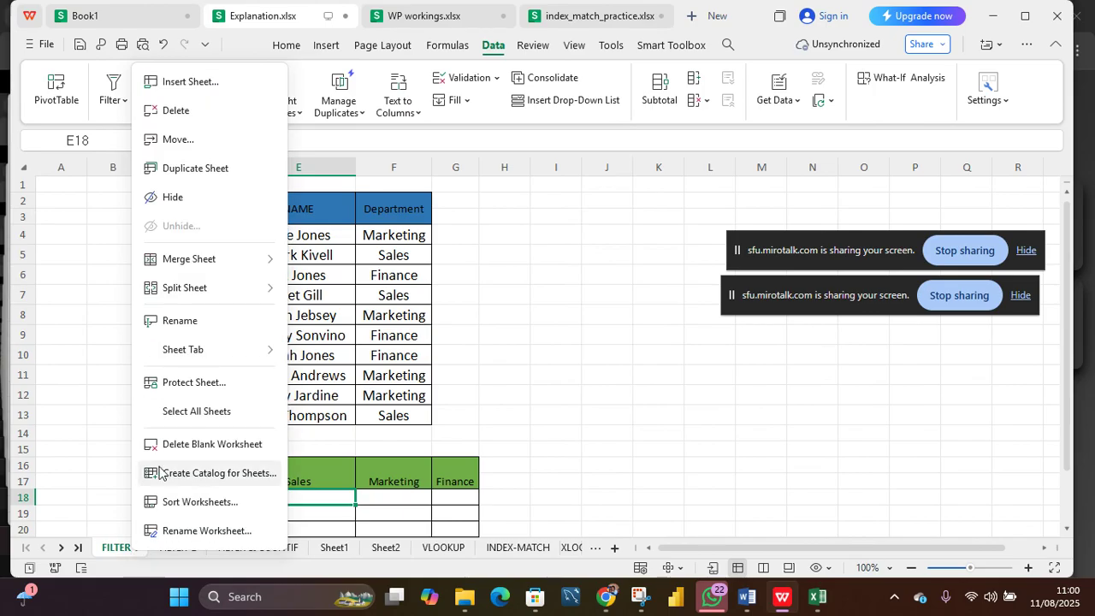
left_click(215, 169)
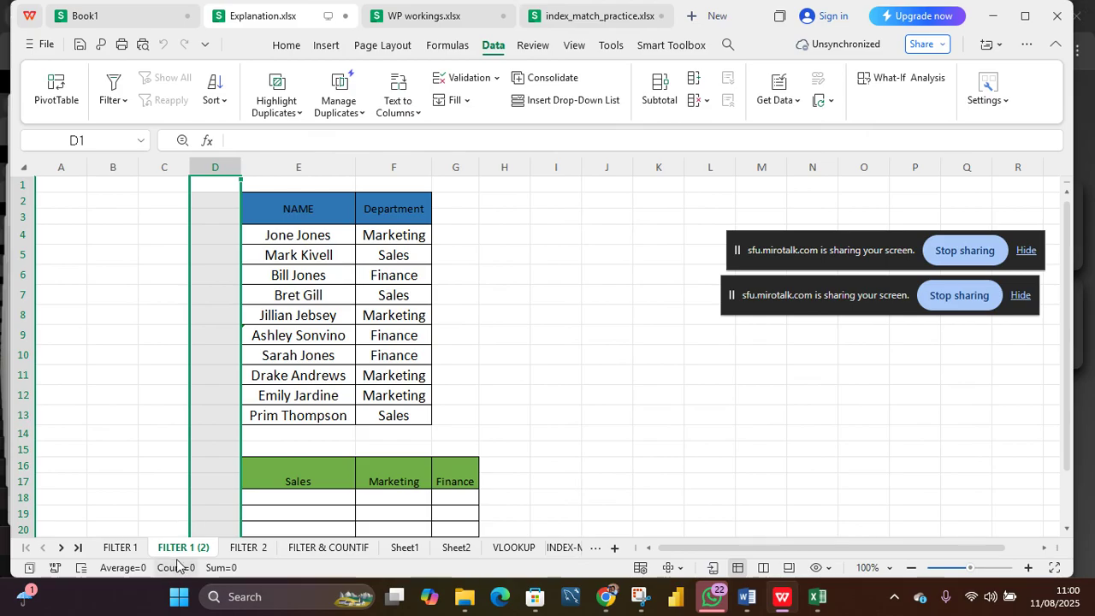
Step: Add a filter to the NAME and Department table in E2:F13 on the duplicated sheet
left_click(500, 298)
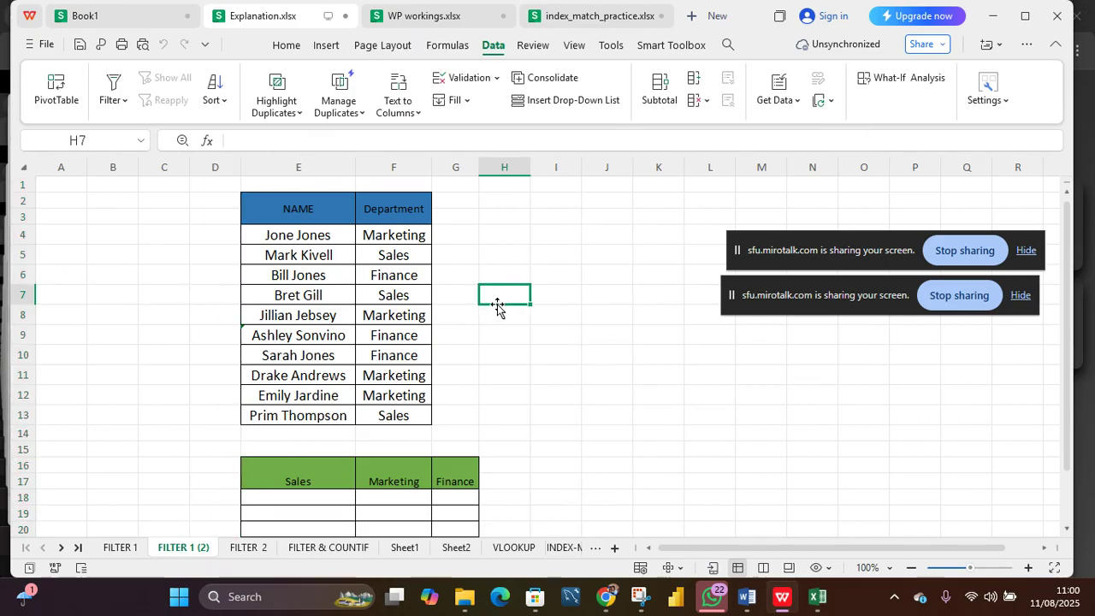
left_click_drag(293, 205, 408, 421)
left_click(114, 91)
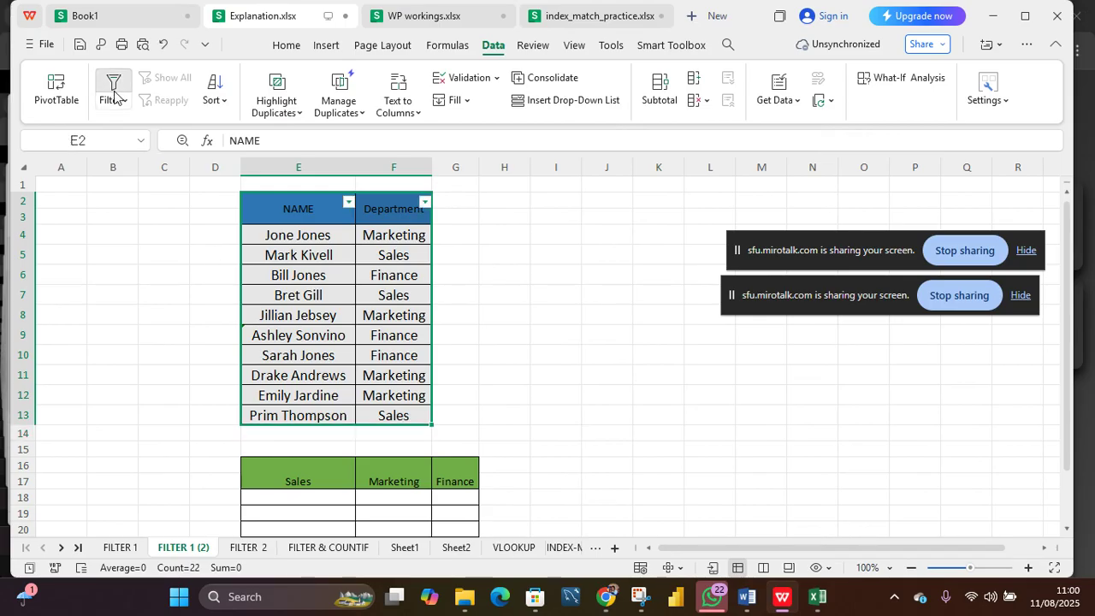
left_click(469, 231)
Step: Filter the Department column to show only Marketing rows
left_click(424, 204)
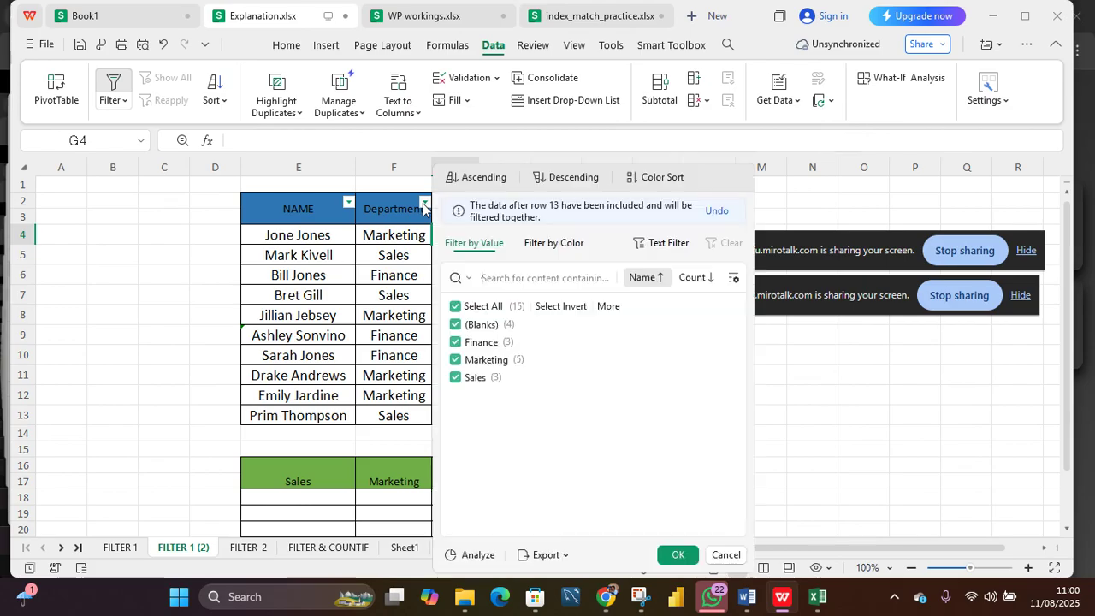
left_click(456, 307)
left_click(456, 359)
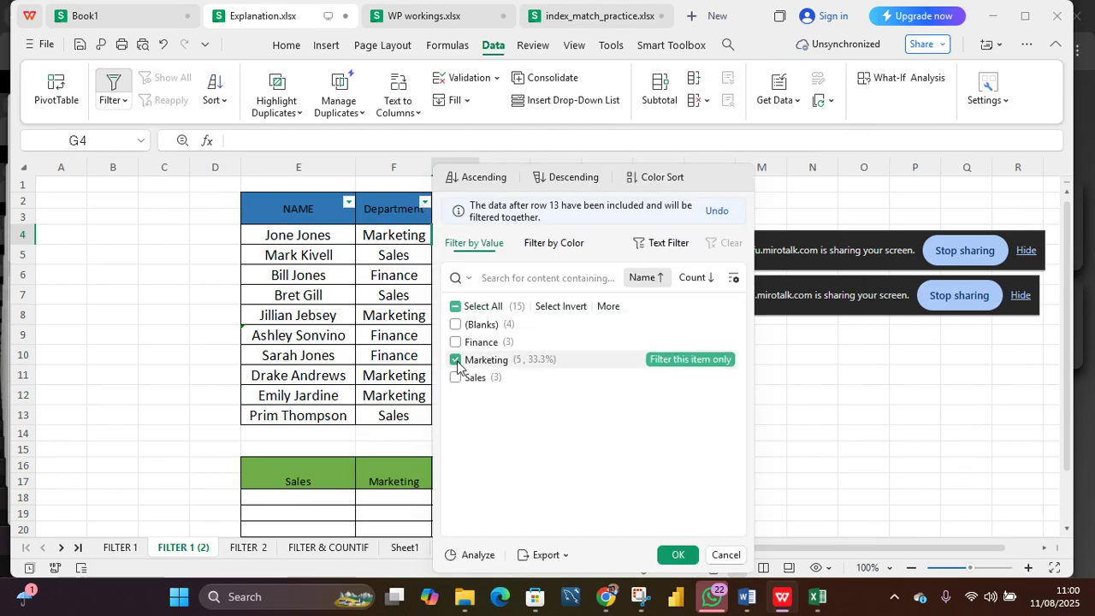
left_click(676, 554)
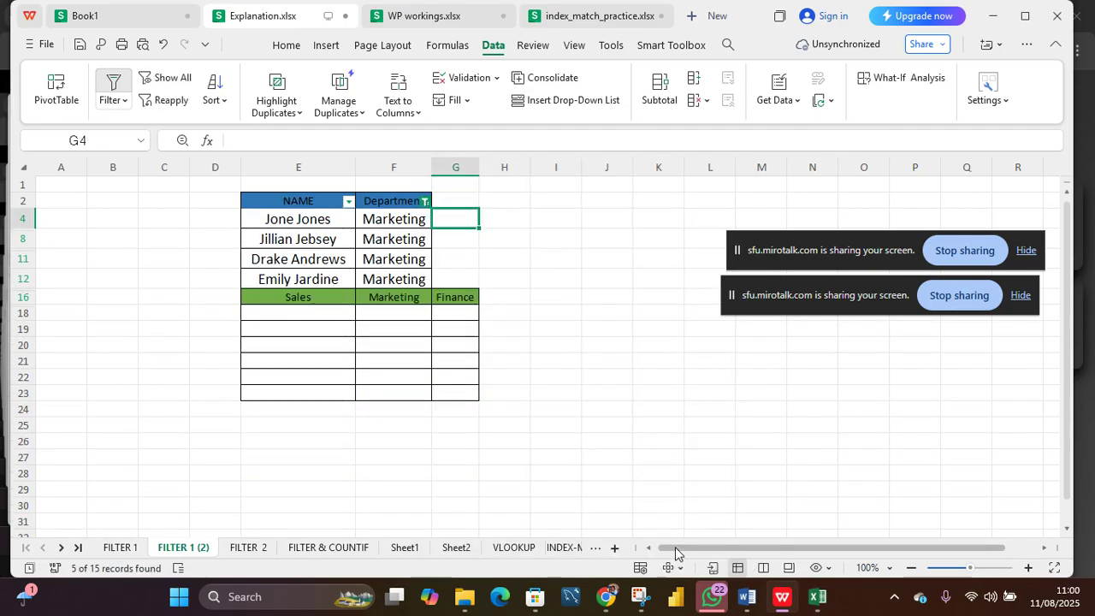
Step: Move the Sales, Marketing and Finance table down by four rows
left_click_drag(246, 311, 436, 386)
left_click_drag(301, 299, 453, 455)
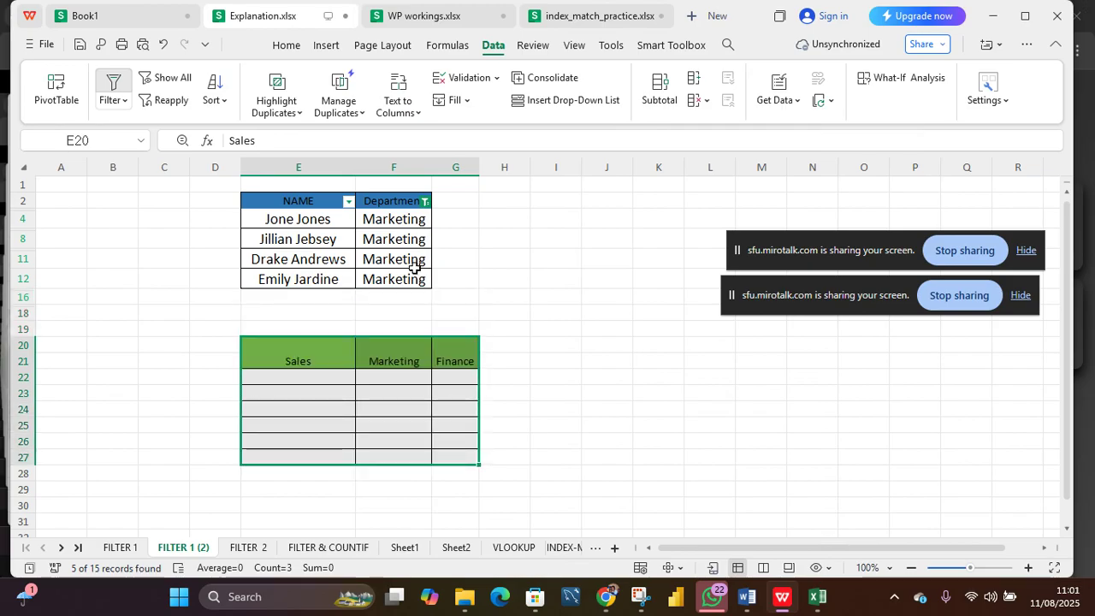
Step: Add Finance to the Department filter so both Marketing and Finance rows show
left_click(456, 277)
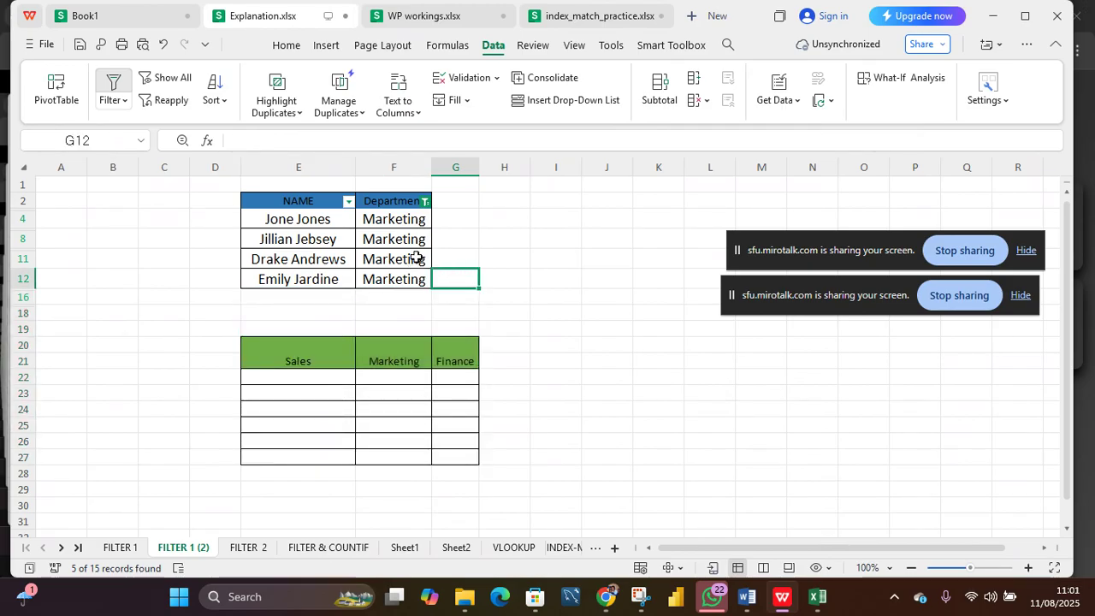
left_click_drag(416, 257, 393, 238)
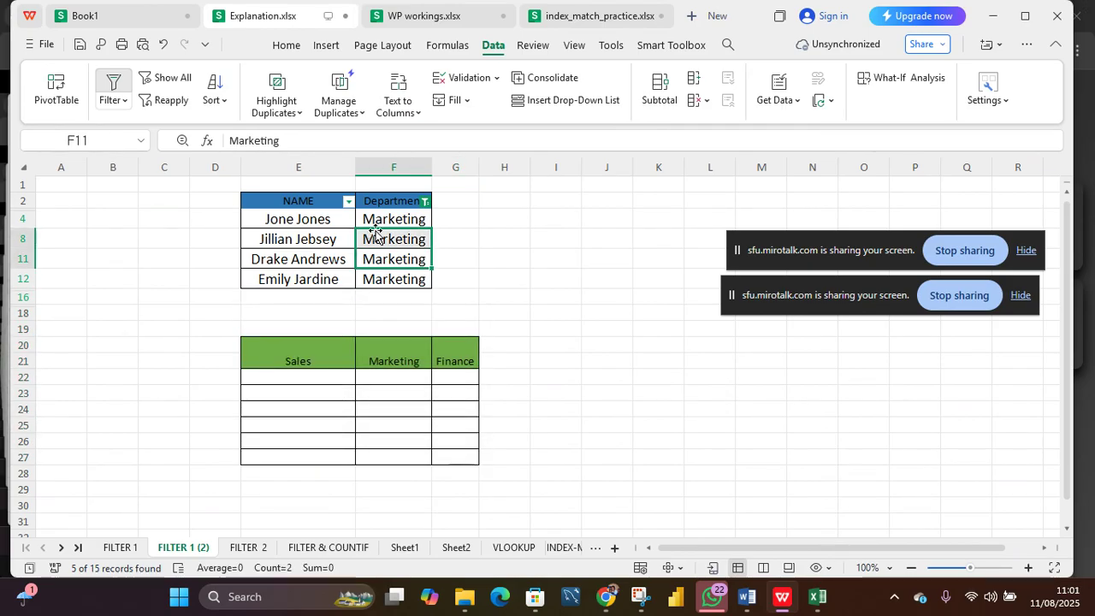
left_click(425, 202)
left_click(457, 342)
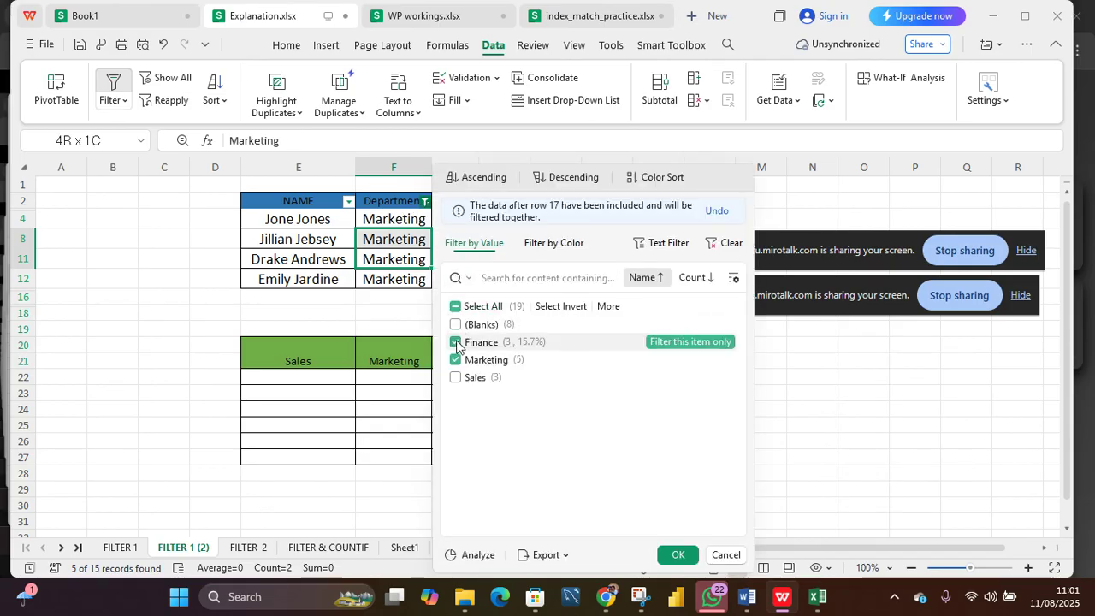
left_click(676, 555)
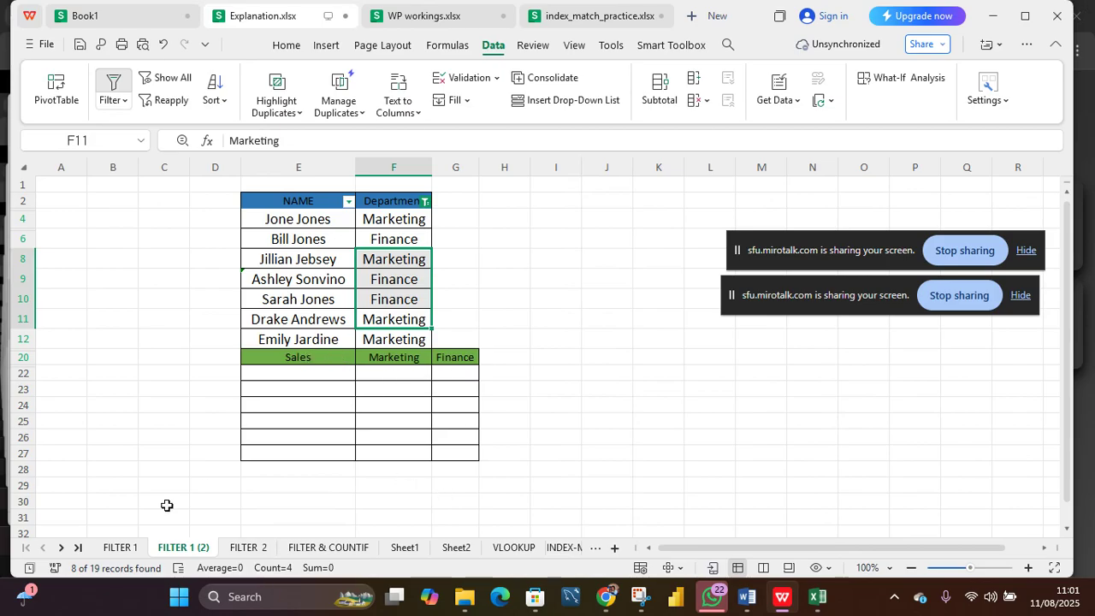
Step: On the FILTER 1 sheet, enter =FILTER(E4:E13,F4:F13=E16) under the Sales heading in E18
left_click(132, 551)
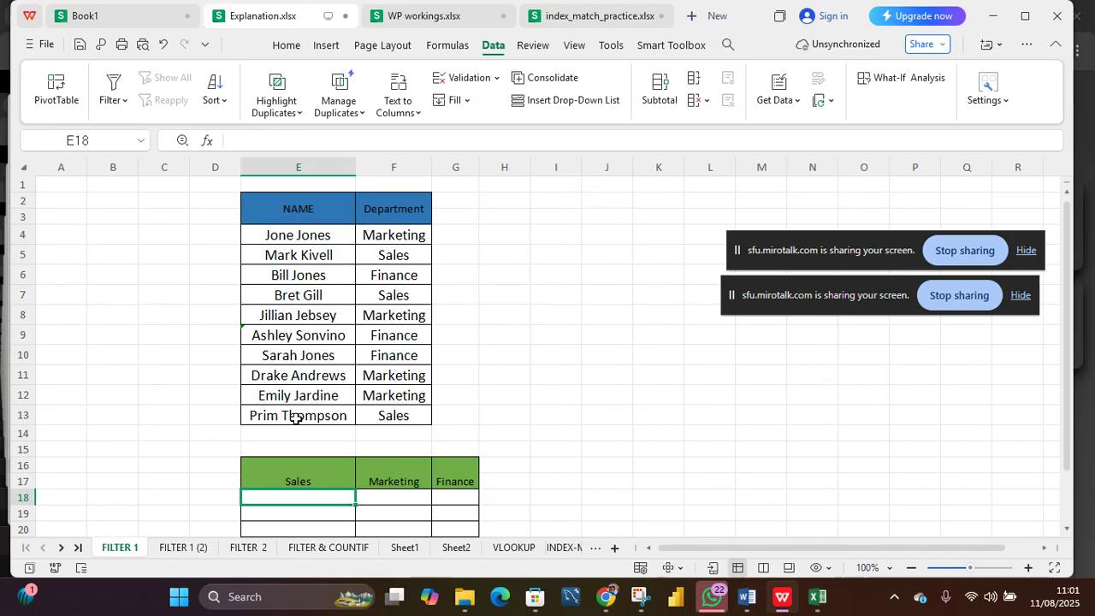
type("=")
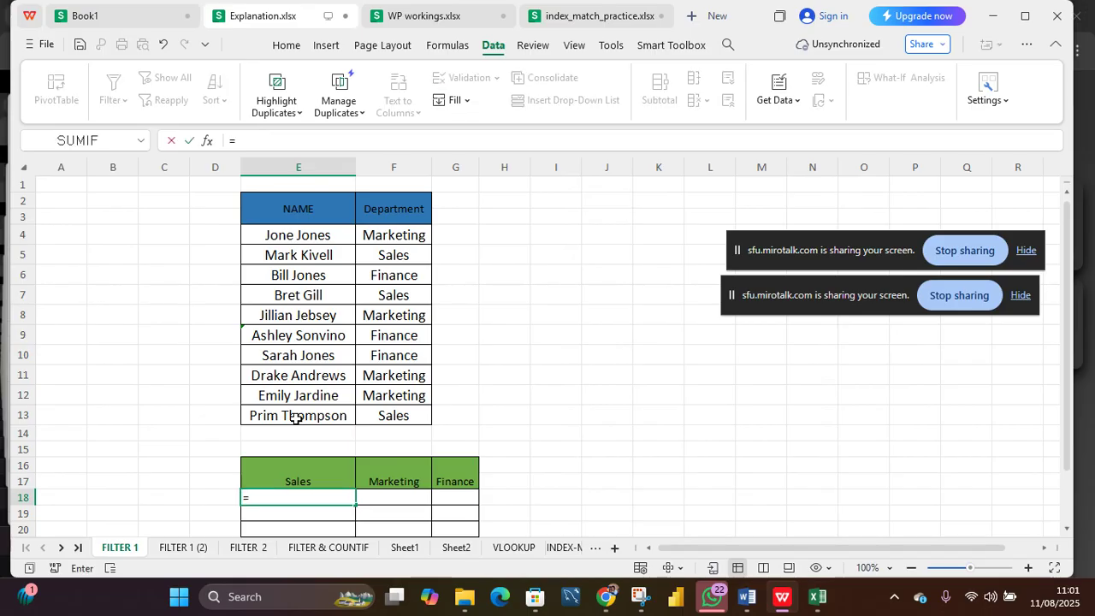
type("FILTER")
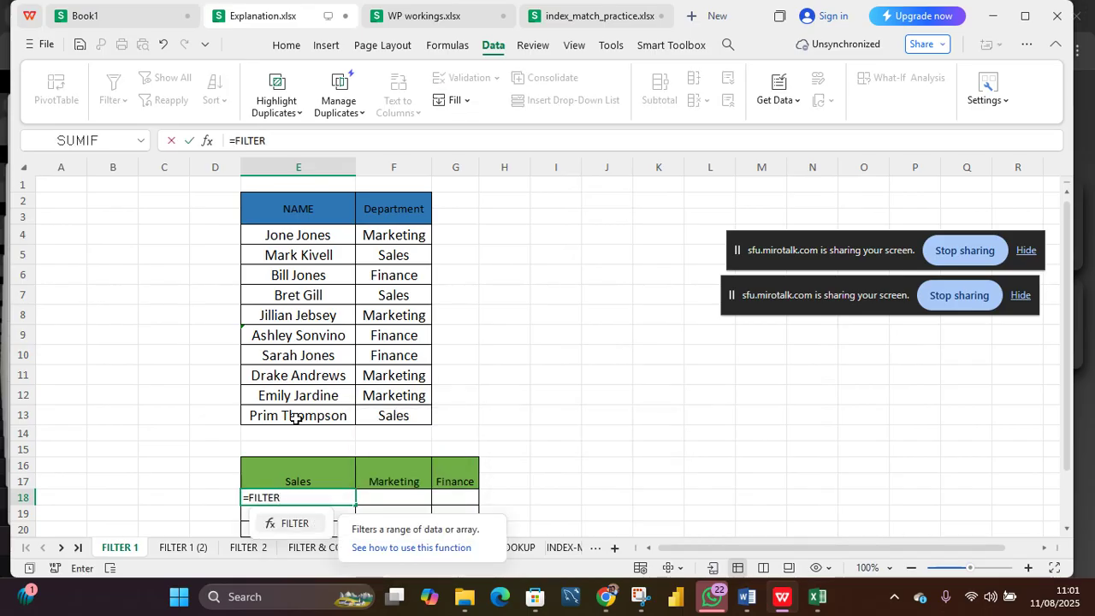
type("(")
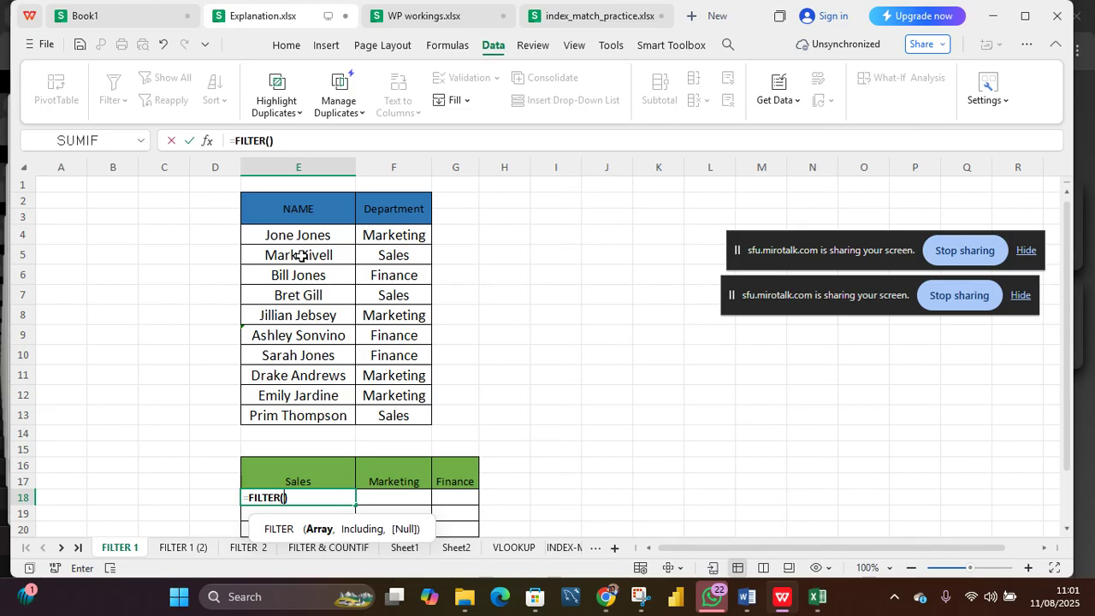
left_click_drag(297, 236, 302, 416)
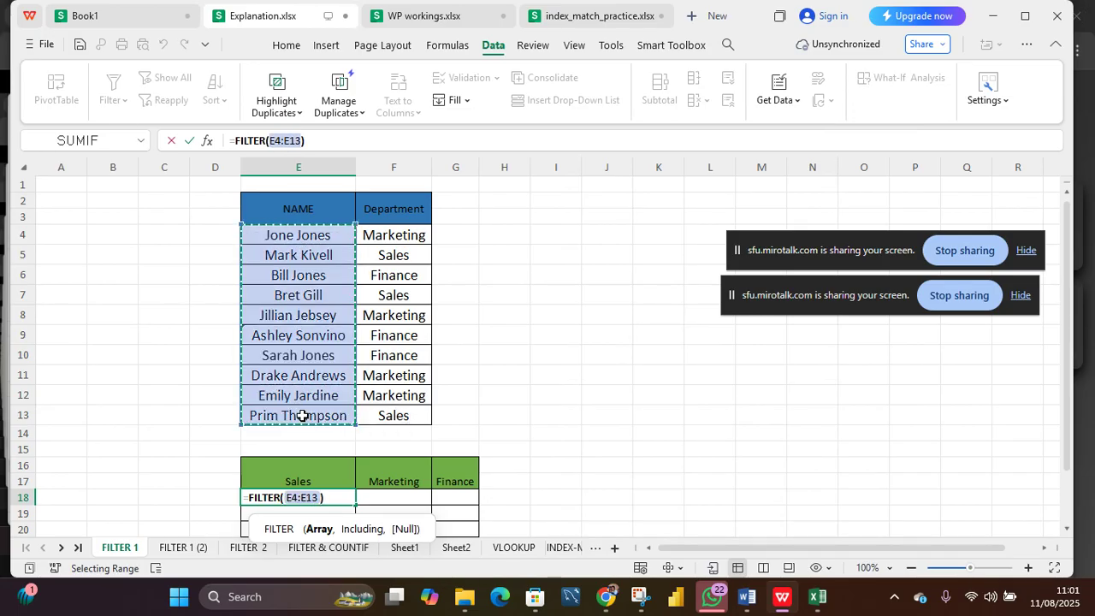
type(",")
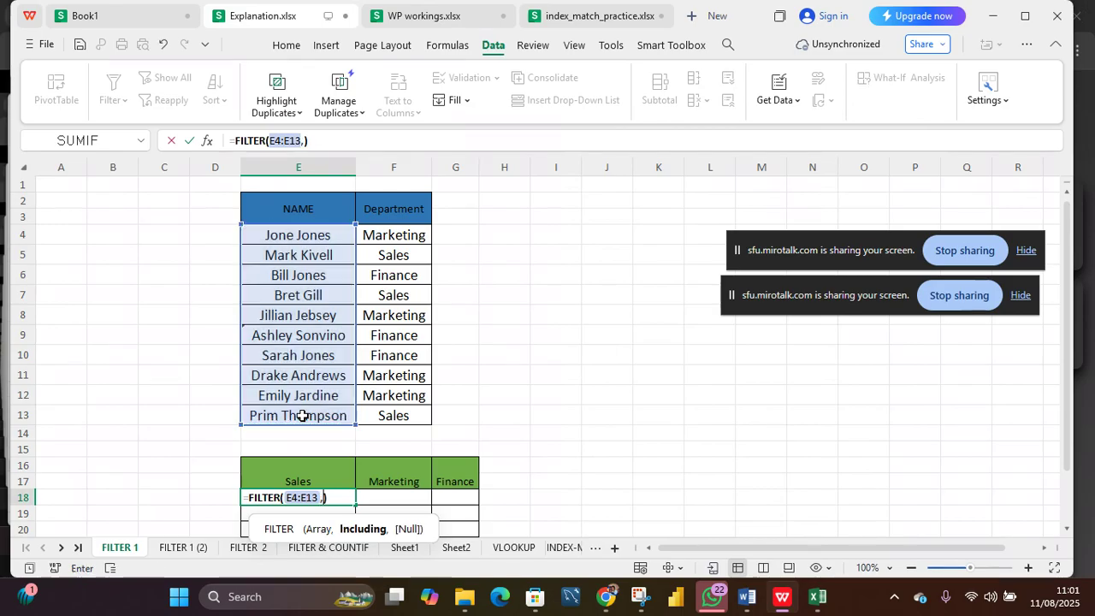
left_click_drag(399, 235, 404, 415)
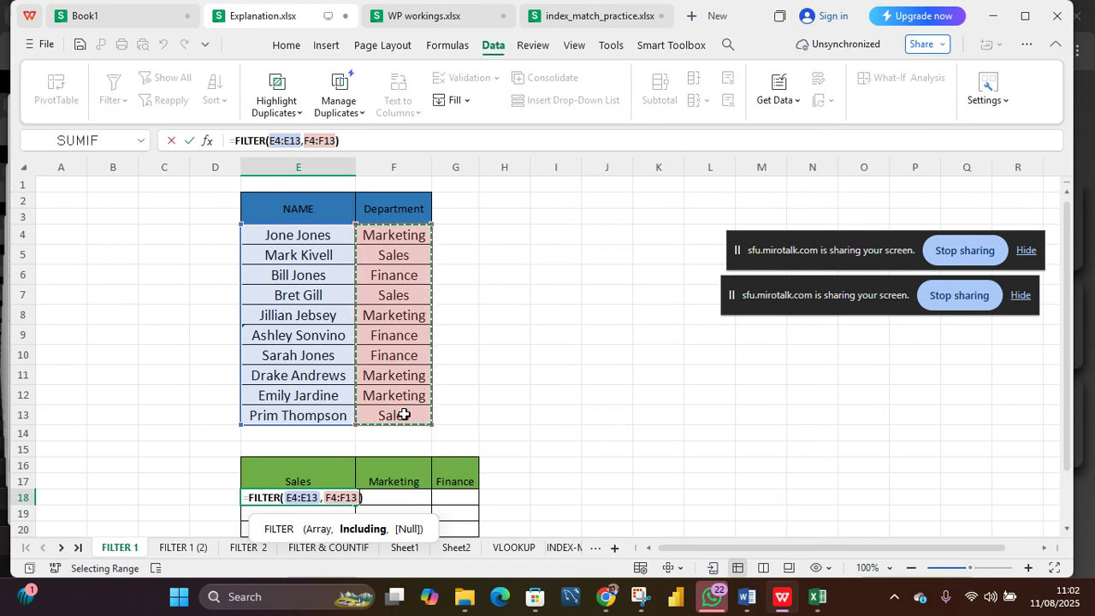
type("=")
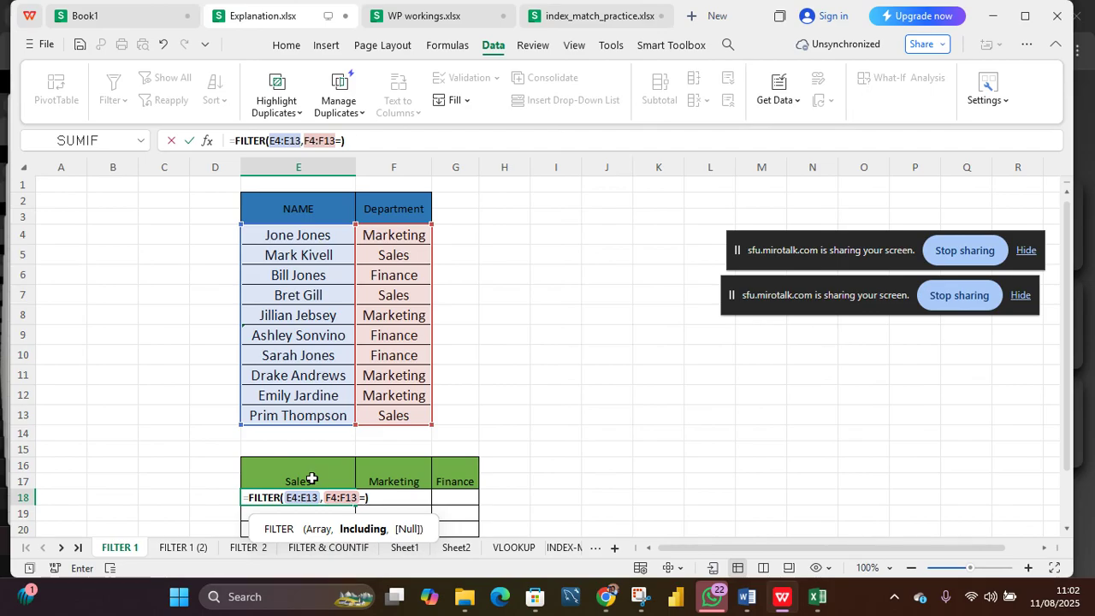
left_click(311, 478)
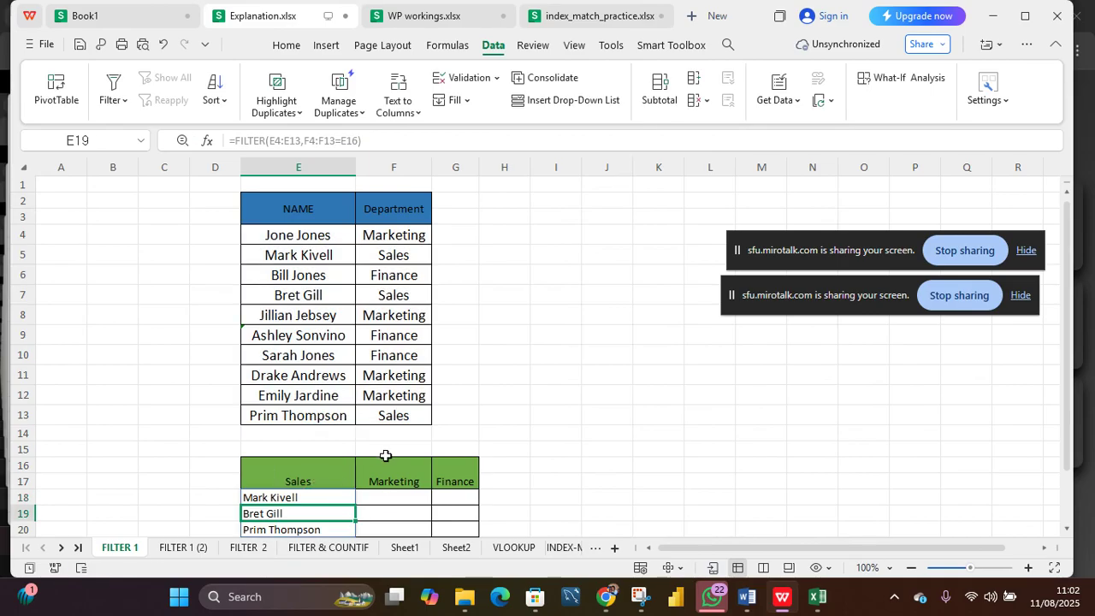
scroll(557, 434, "down", 3)
scroll(557, 434, "up", 3)
scroll(557, 434, "down", 1)
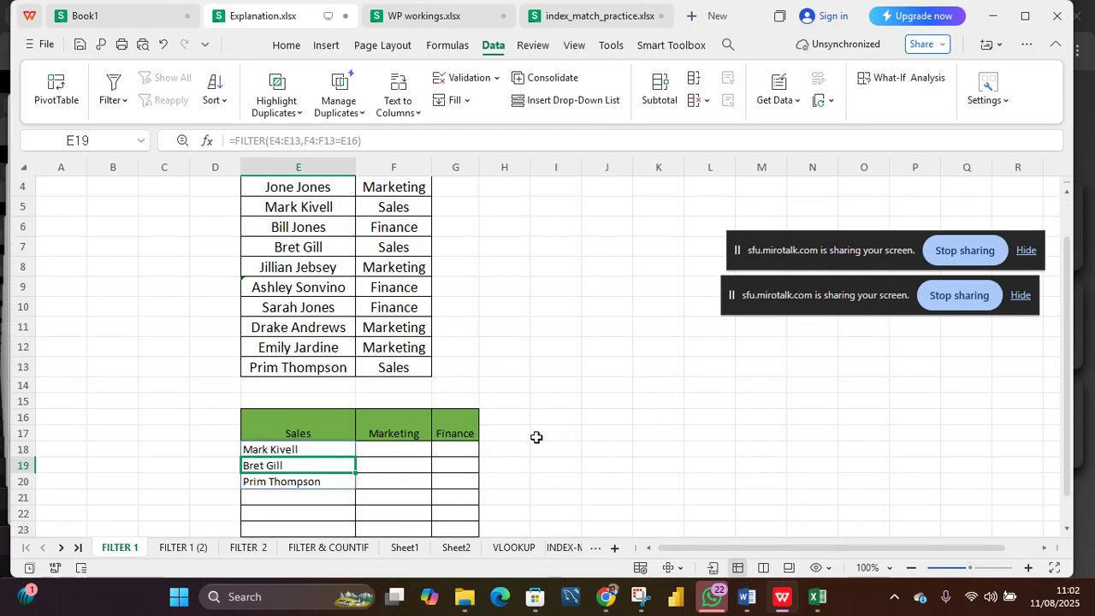
scroll(533, 391, "up", 1)
scroll(533, 391, "down", 2)
Step: Enter =FILTER(E4:E13,F4:F13=F16) under the Marketing heading in F18
left_click(378, 408)
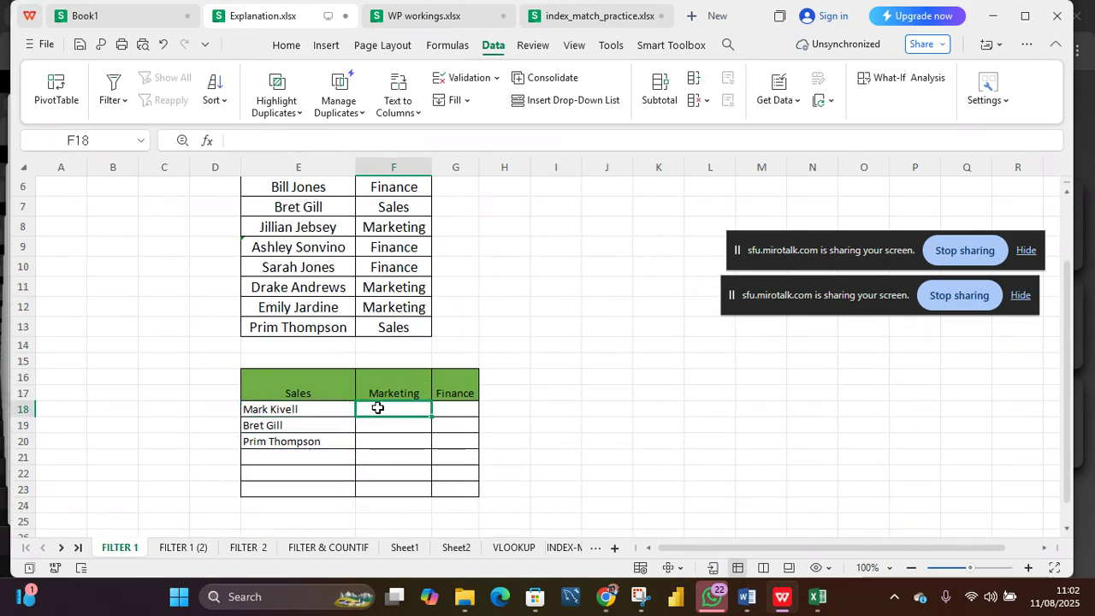
type("=FI")
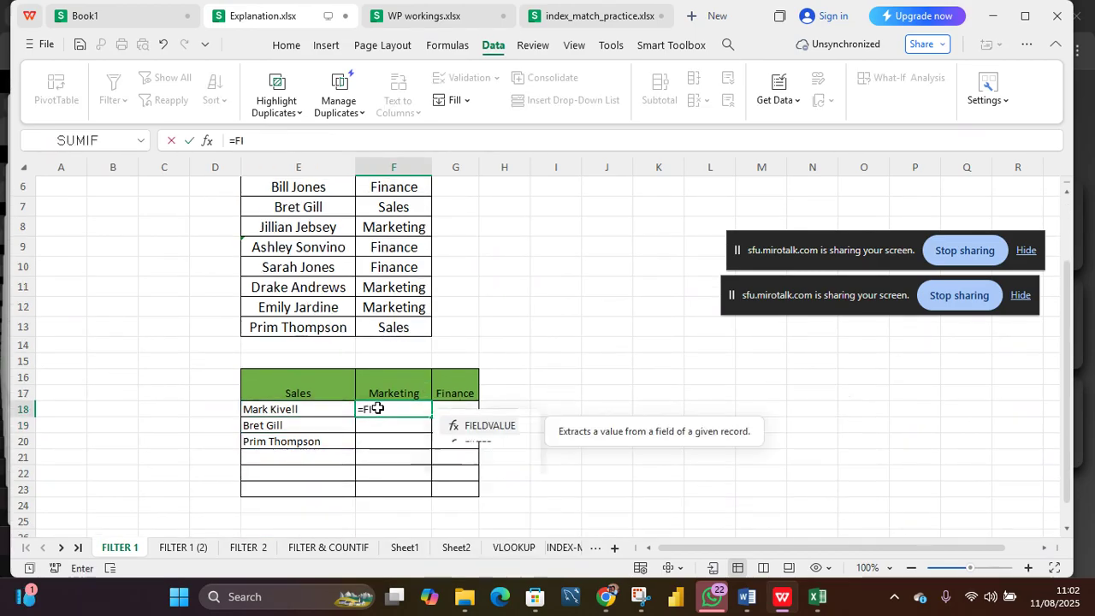
type("LT")
key("Tab")
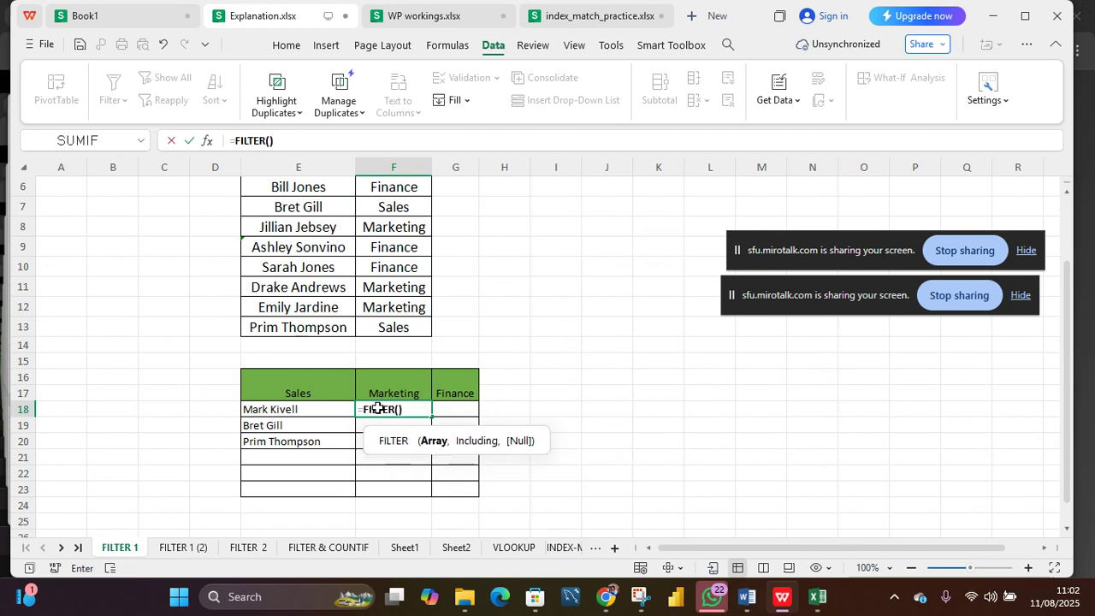
scroll(378, 306, "up", 2)
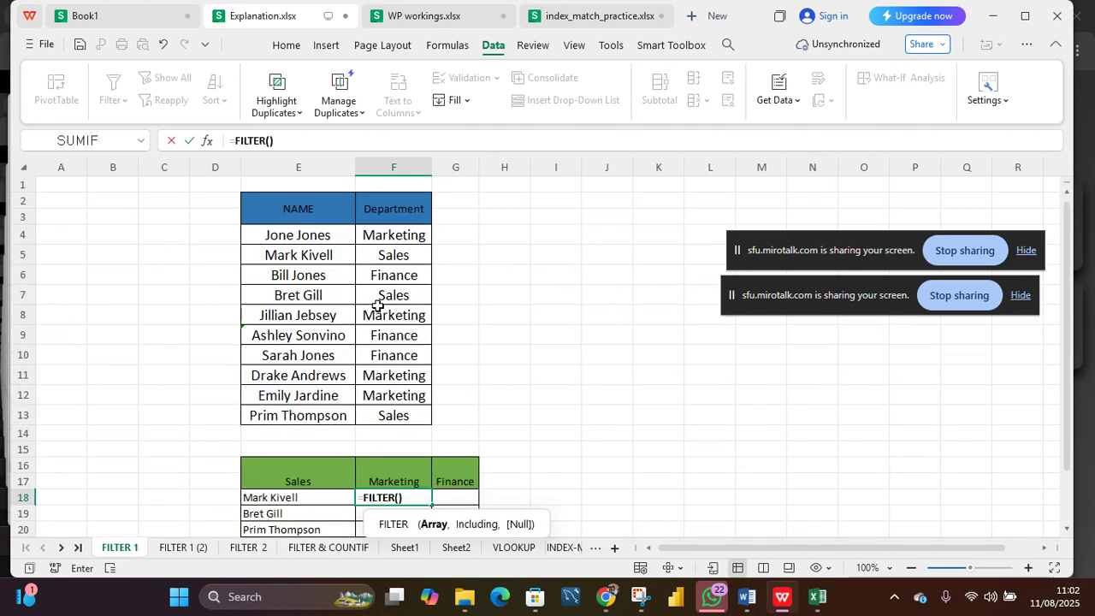
left_click(300, 233)
left_click_drag(304, 288, 312, 412)
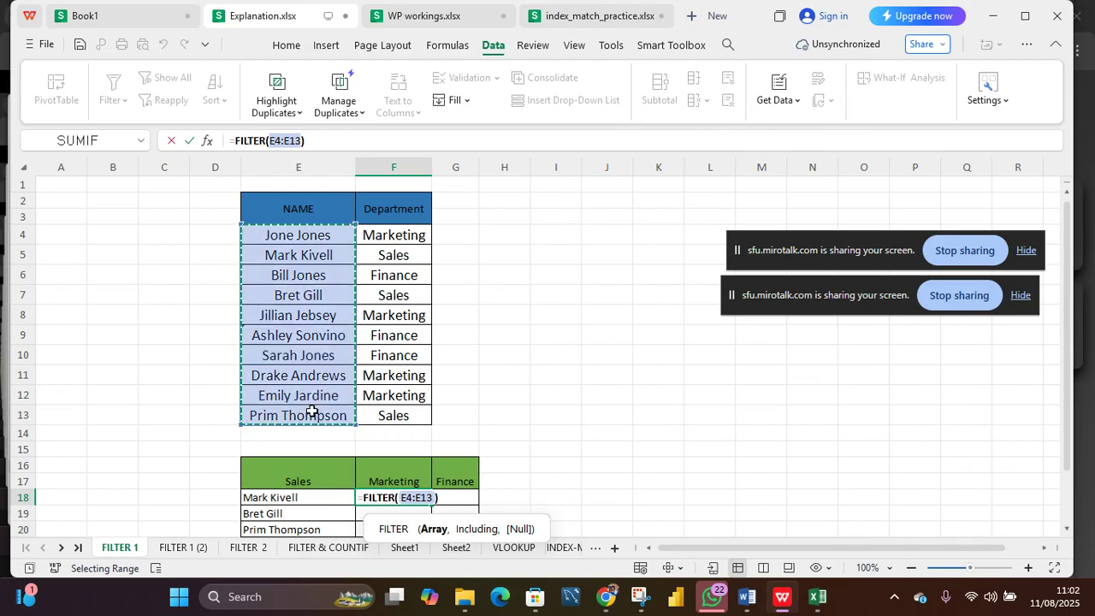
type(",")
mouse_move(387, 238)
left_mouse_down()
mouse_move(394, 431)
mouse_move(393, 416)
left_mouse_up()
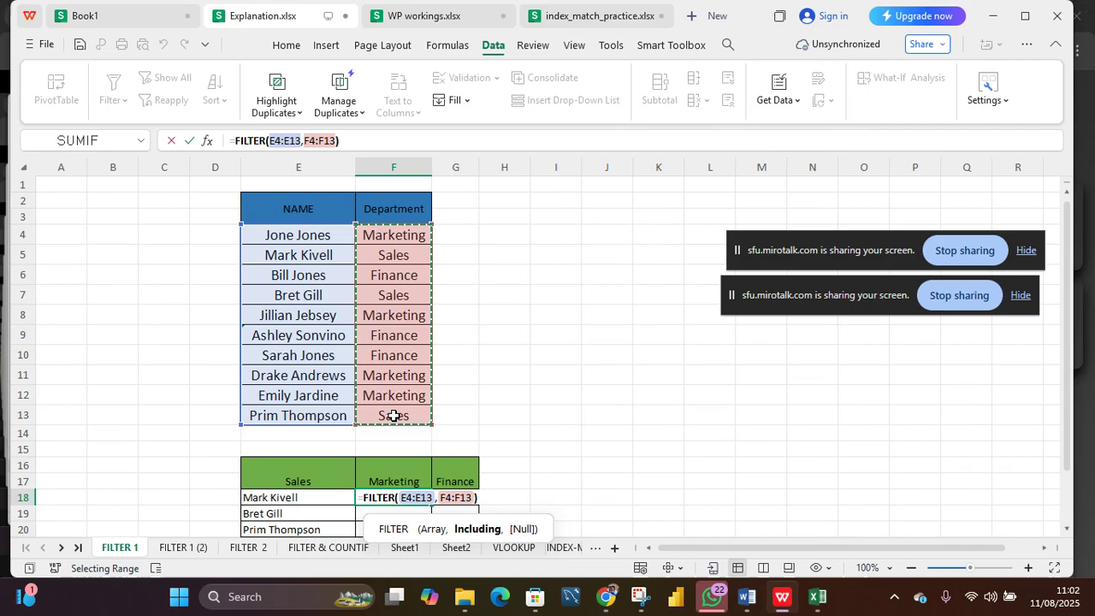
type("=")
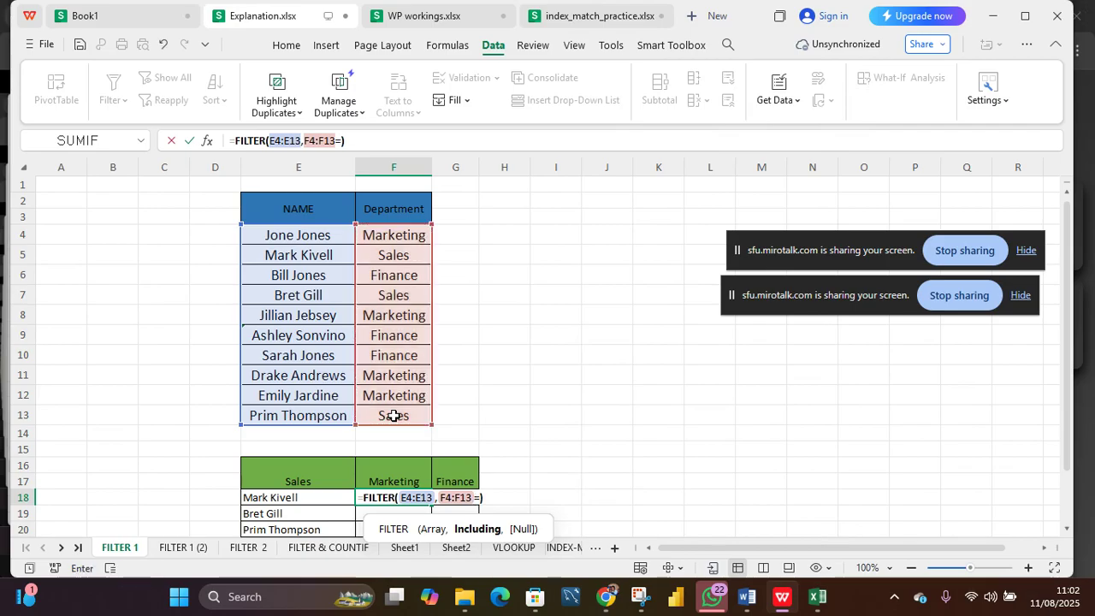
left_click(396, 474)
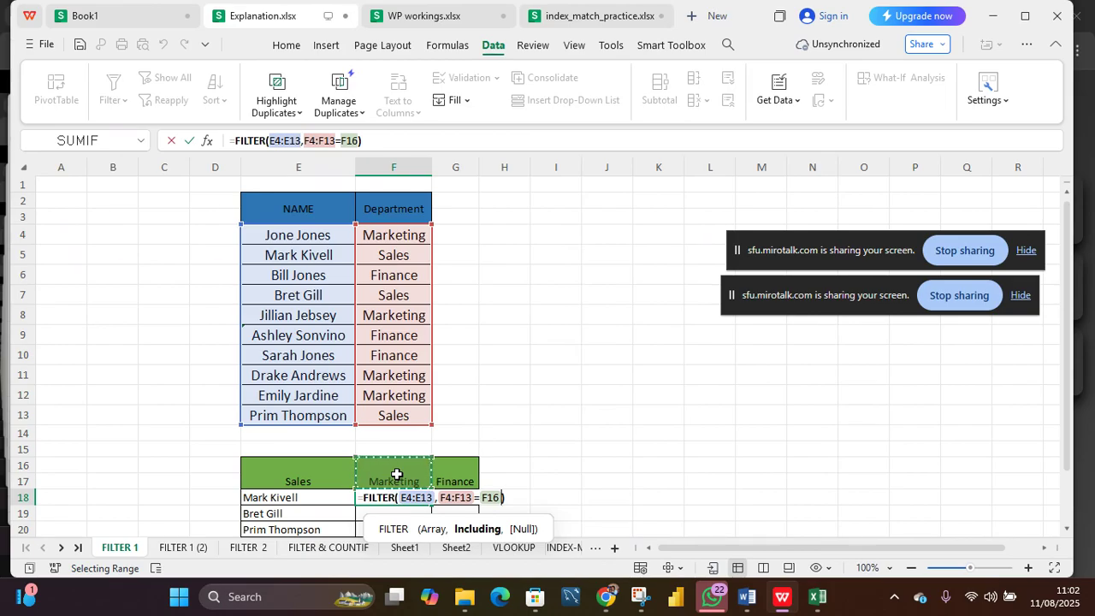
key("Return")
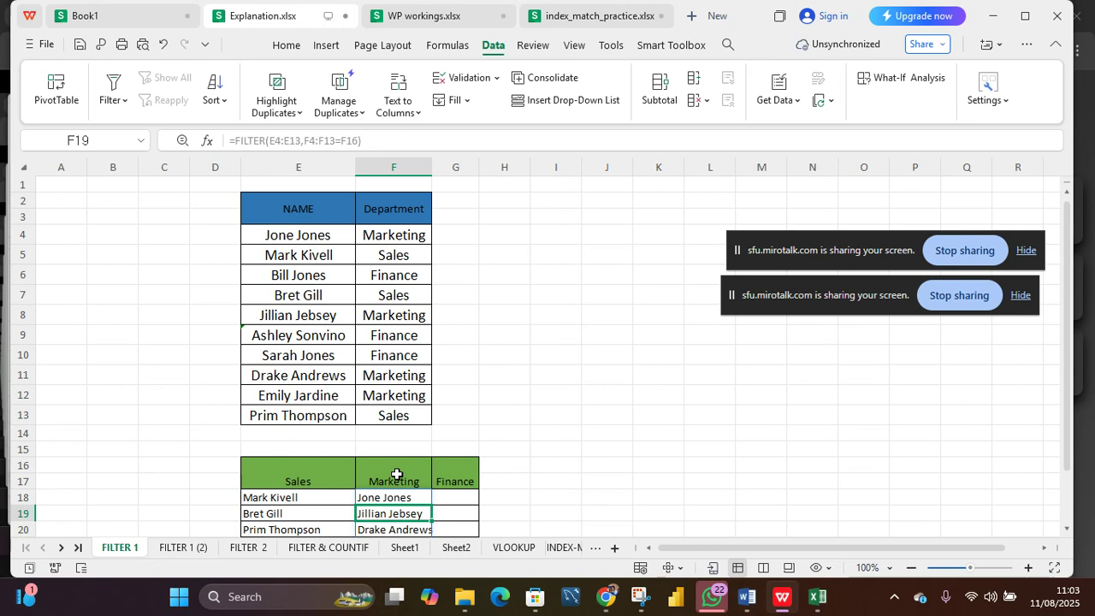
scroll(431, 481, "down", 2)
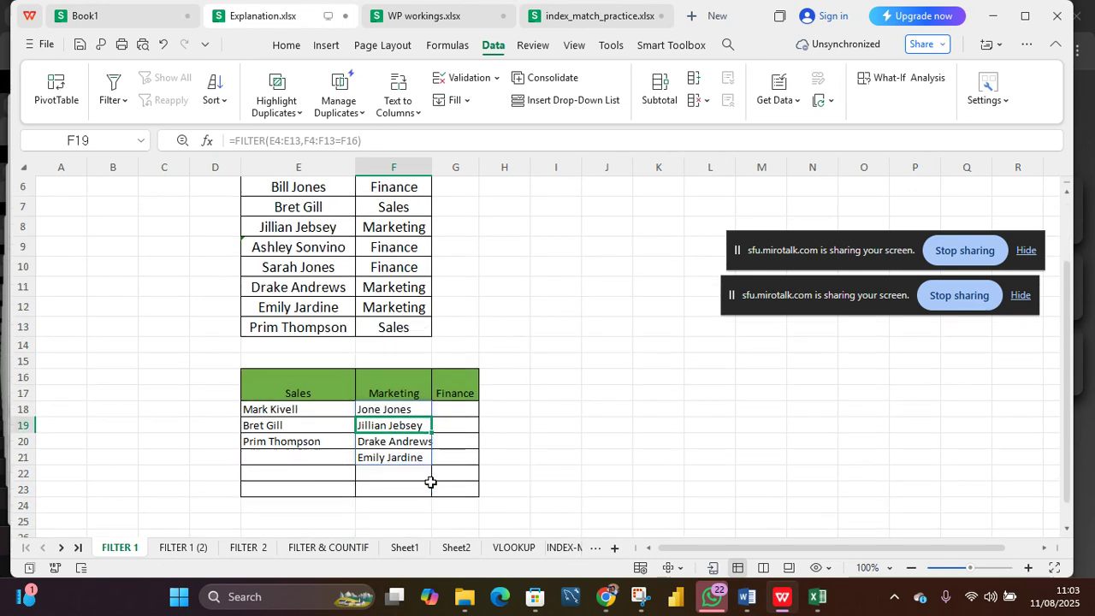
scroll(430, 482, "up", 2)
scroll(430, 482, "down", 1)
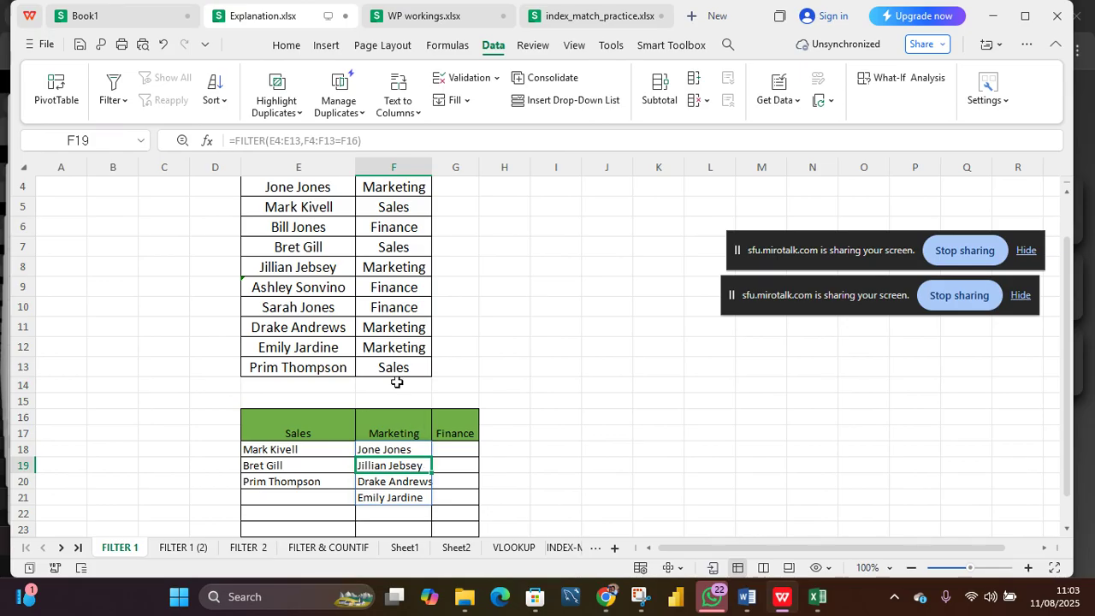
Step: Enter =FILTER(E4:E13,F4:F13="Finance") in G18 under the Finance heading
scroll(397, 377, "up", 1)
scroll(397, 374, "down", 1)
left_click(459, 447)
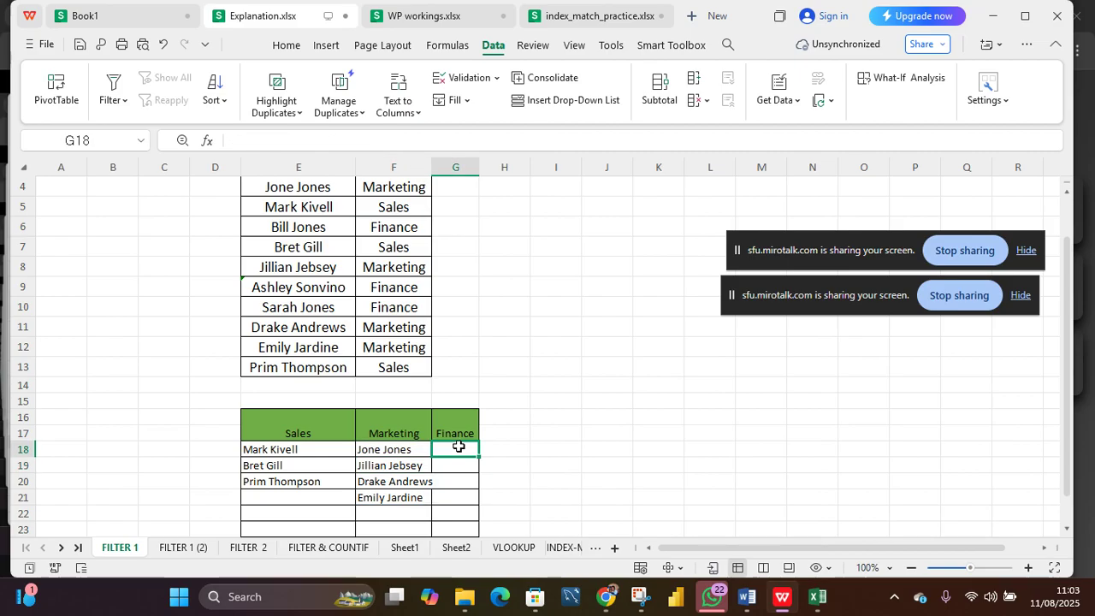
type("=")
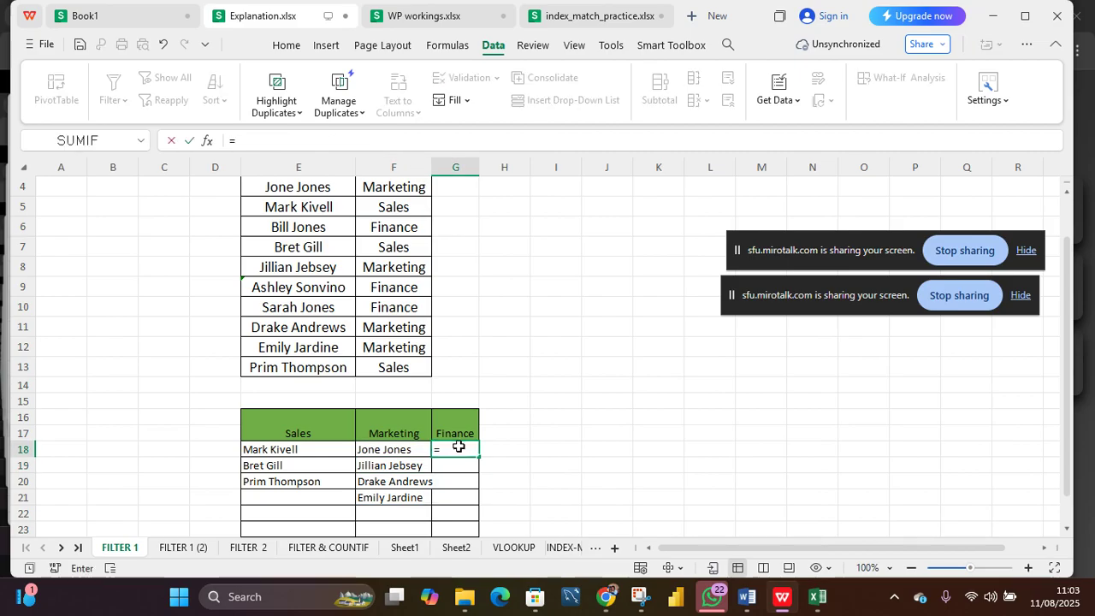
type("FILTER(")
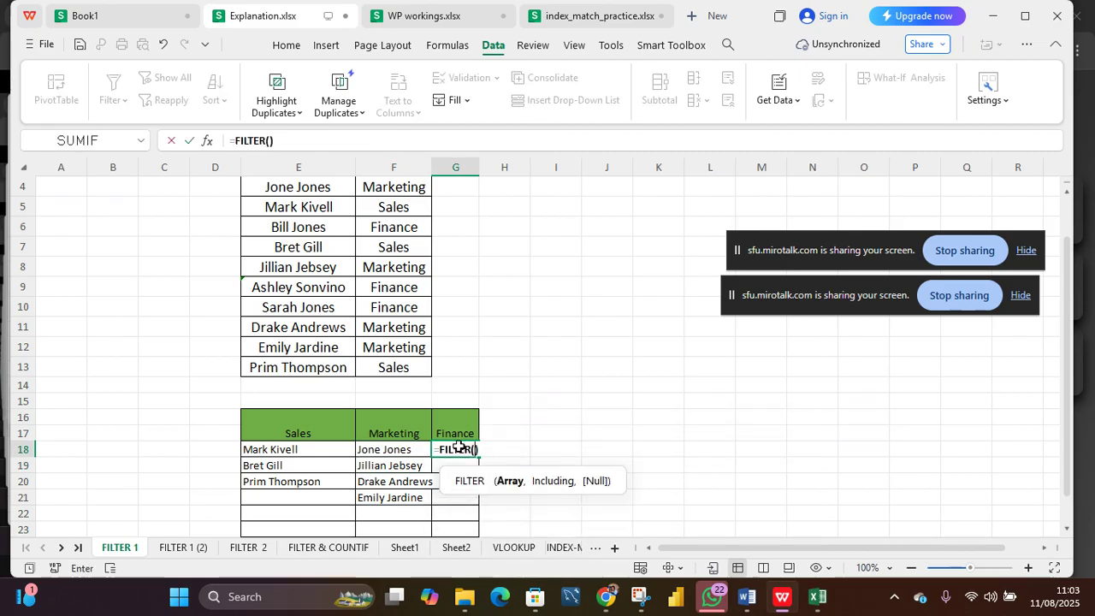
scroll(353, 246, "up", 1)
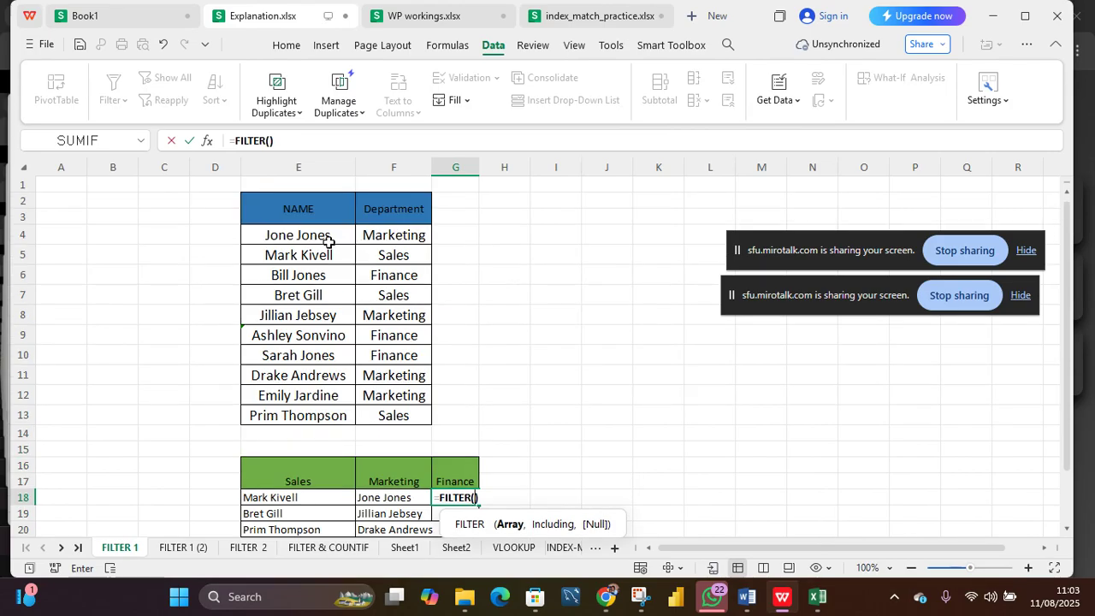
left_click_drag(331, 237, 326, 413)
type(",")
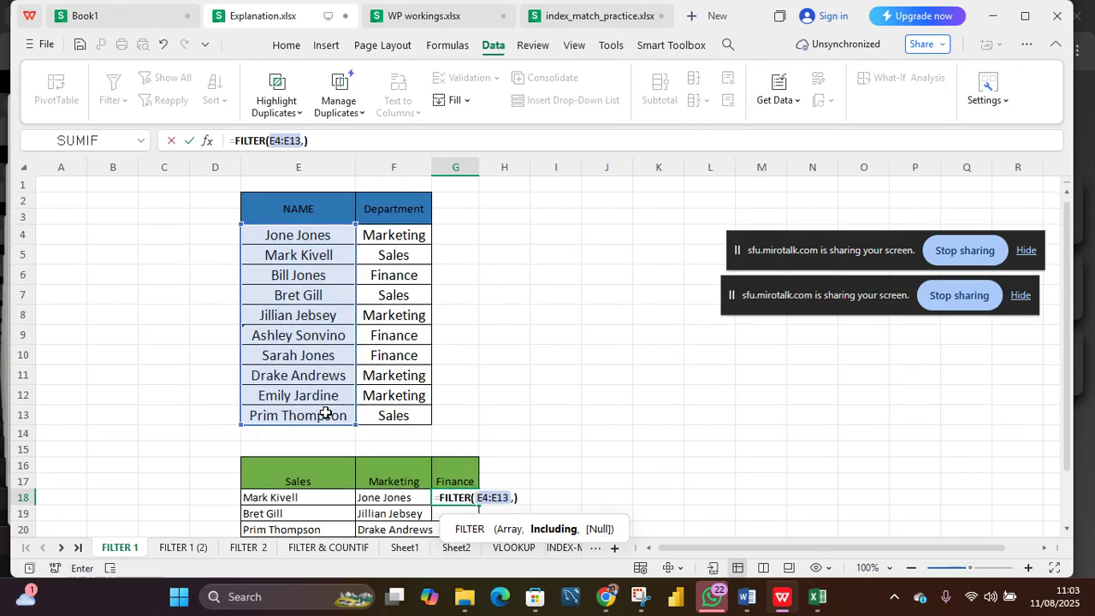
left_click_drag(403, 226, 404, 415)
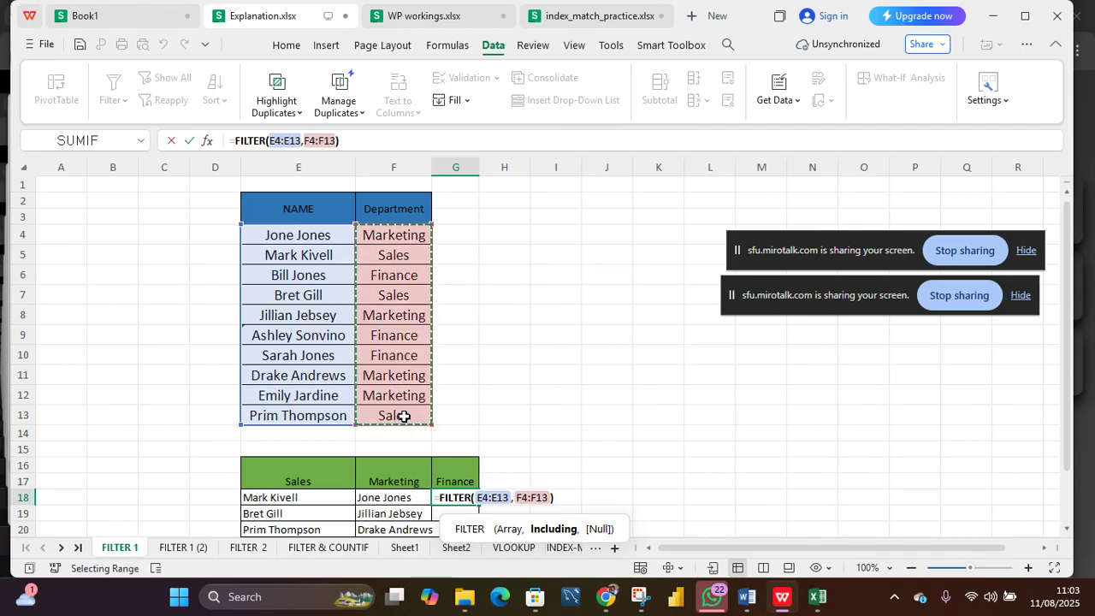
type("=")
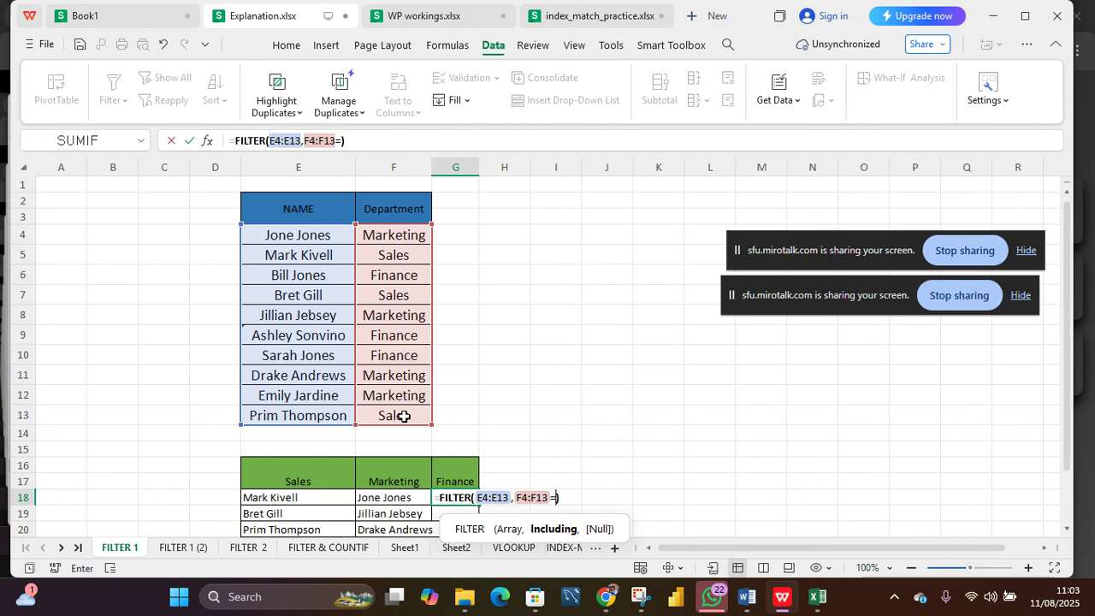
type("\"")
type("fINANCE")
key("BackSpace")
key("BackSpace")
key("BackSpace")
key("BackSpace")
key("BackSpace")
key("BackSpace")
type("Fin")
type("ance")
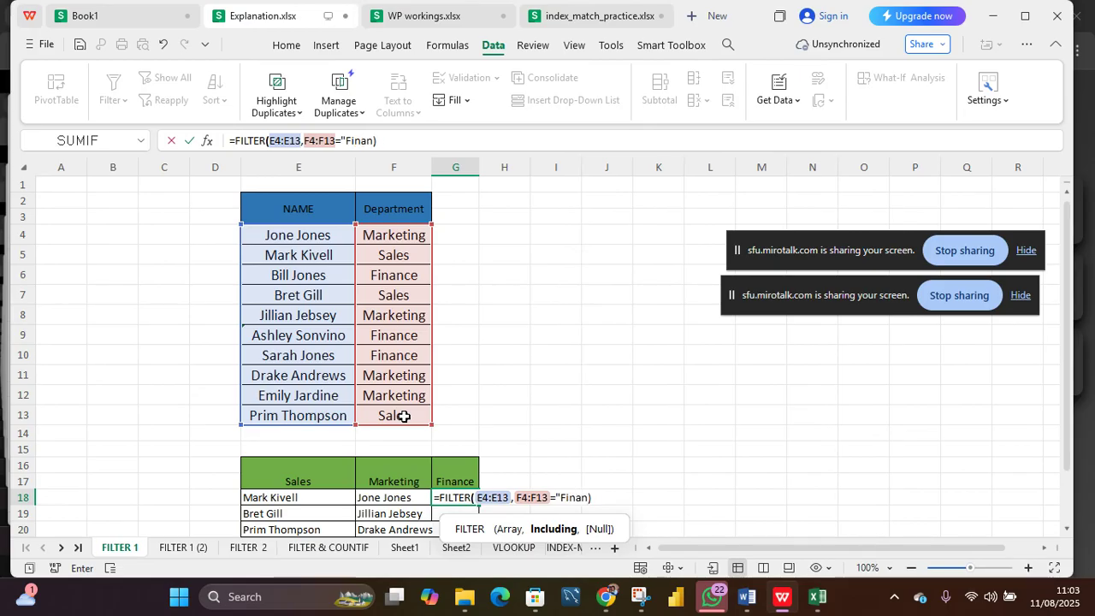
type("\"")
key("Return")
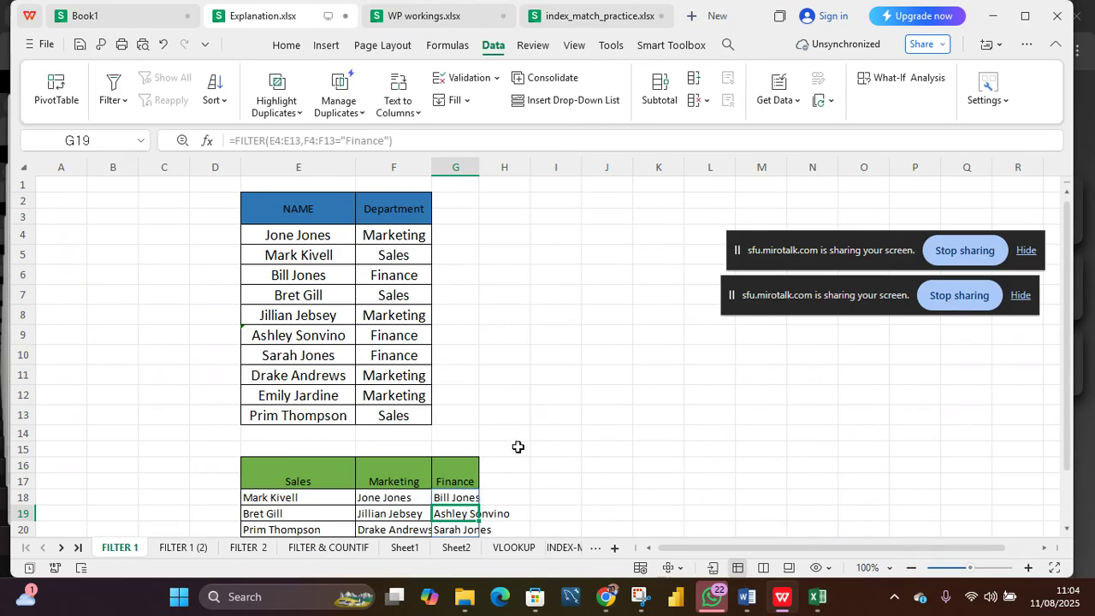
Step: Autofit column G so the Finance names fit
scroll(507, 450, "down", 3)
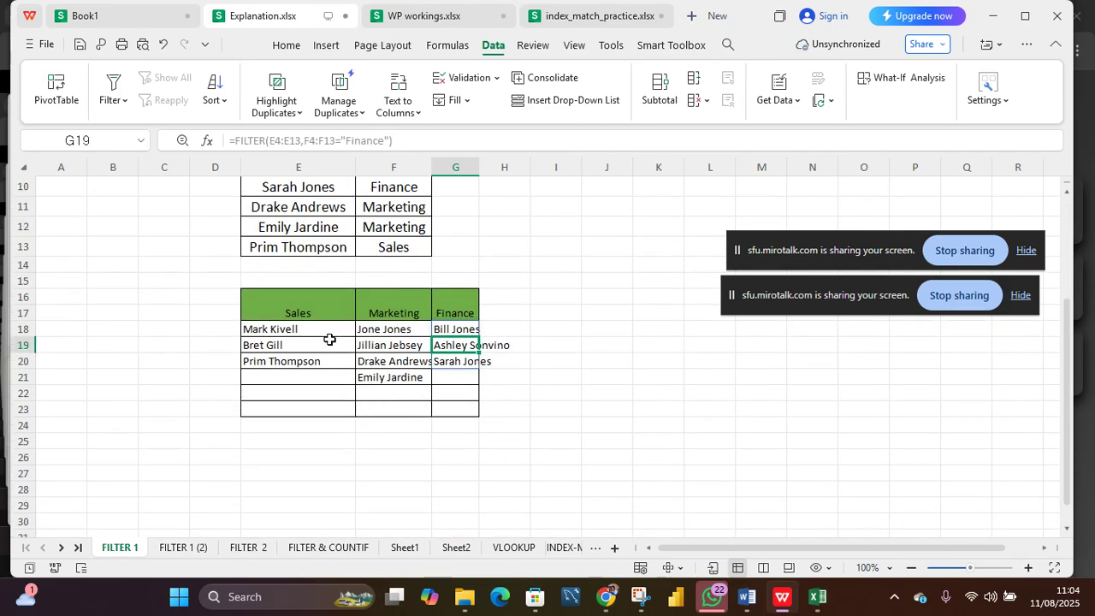
left_click_drag(330, 330, 489, 409)
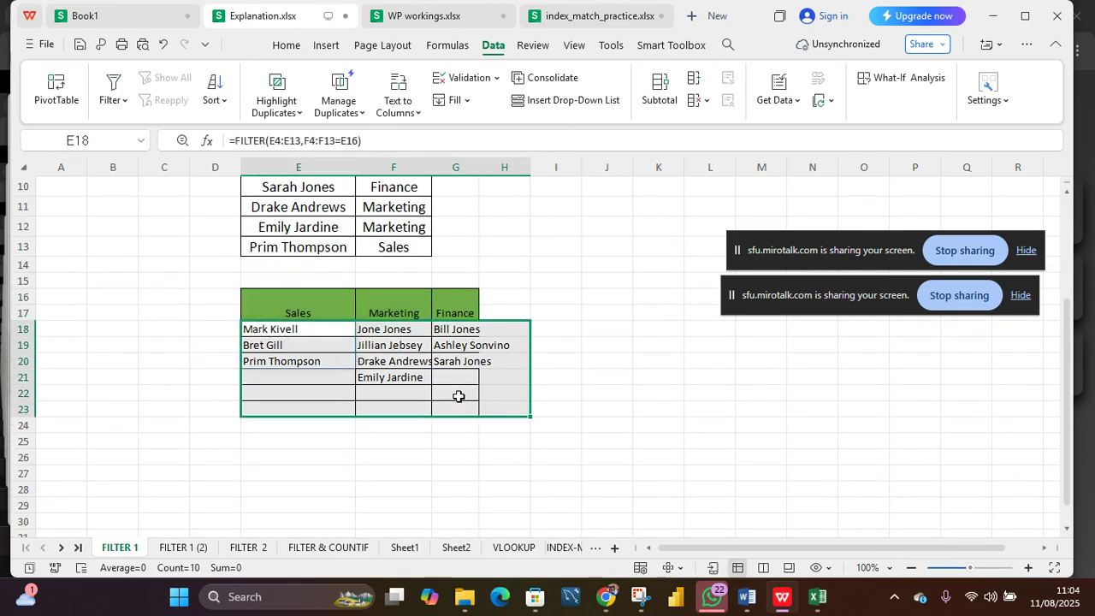
left_click(437, 356)
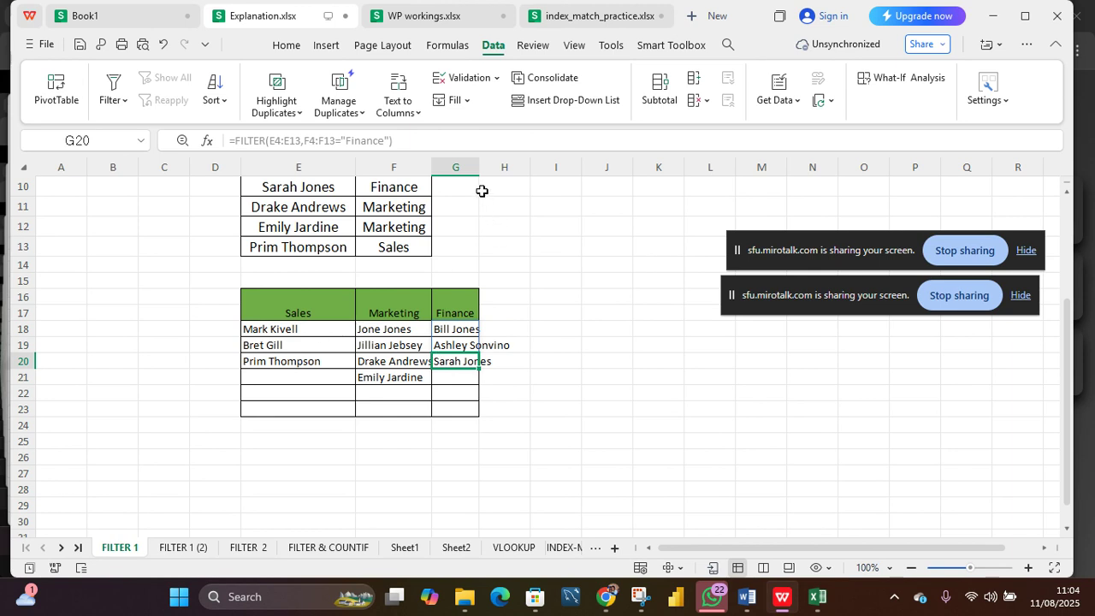
double_click(478, 170)
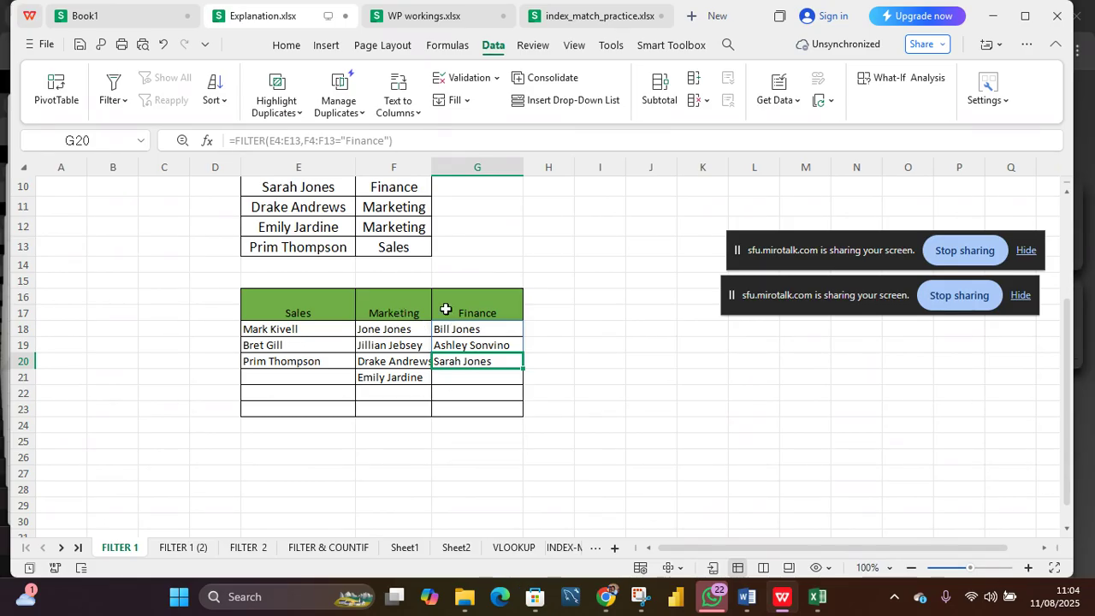
scroll(444, 306, "up", 2)
scroll(443, 306, "up", 2)
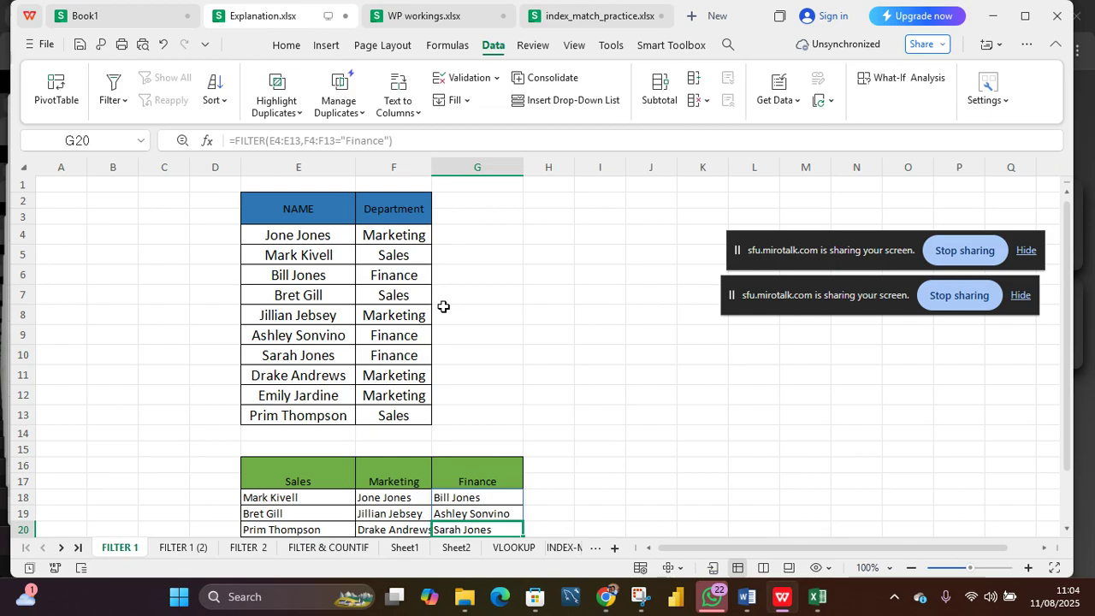
scroll(444, 307, "down", 2)
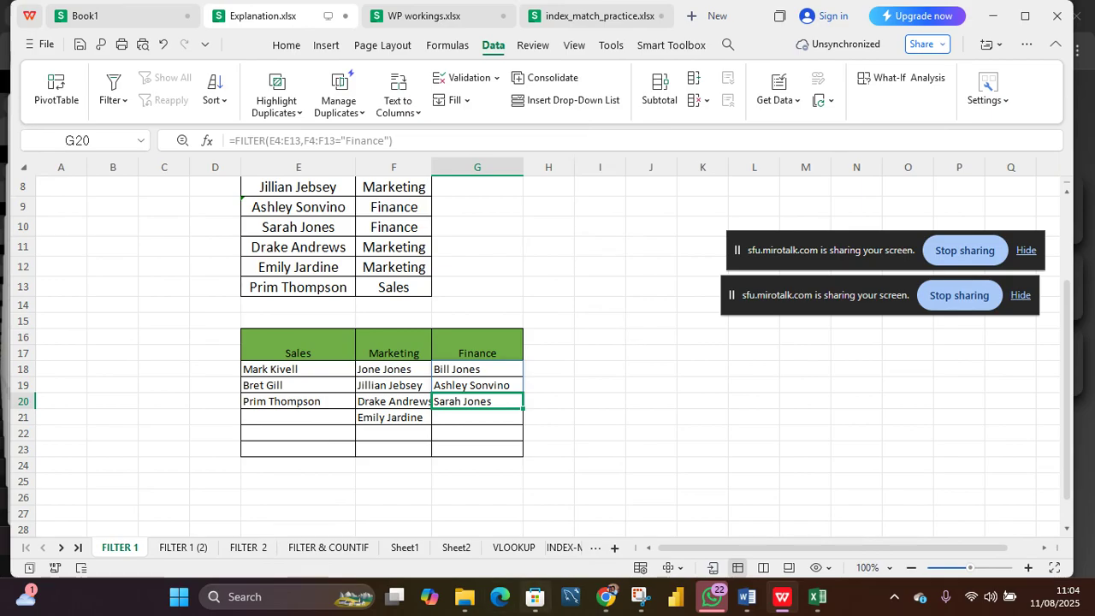
mouse_move(595, 612)
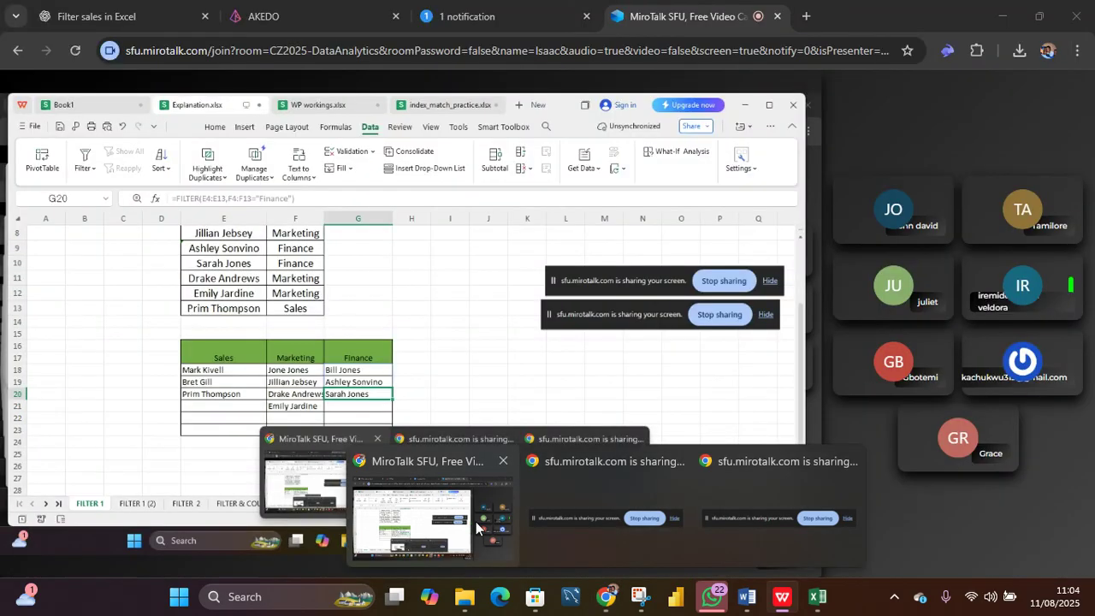
left_click(476, 525)
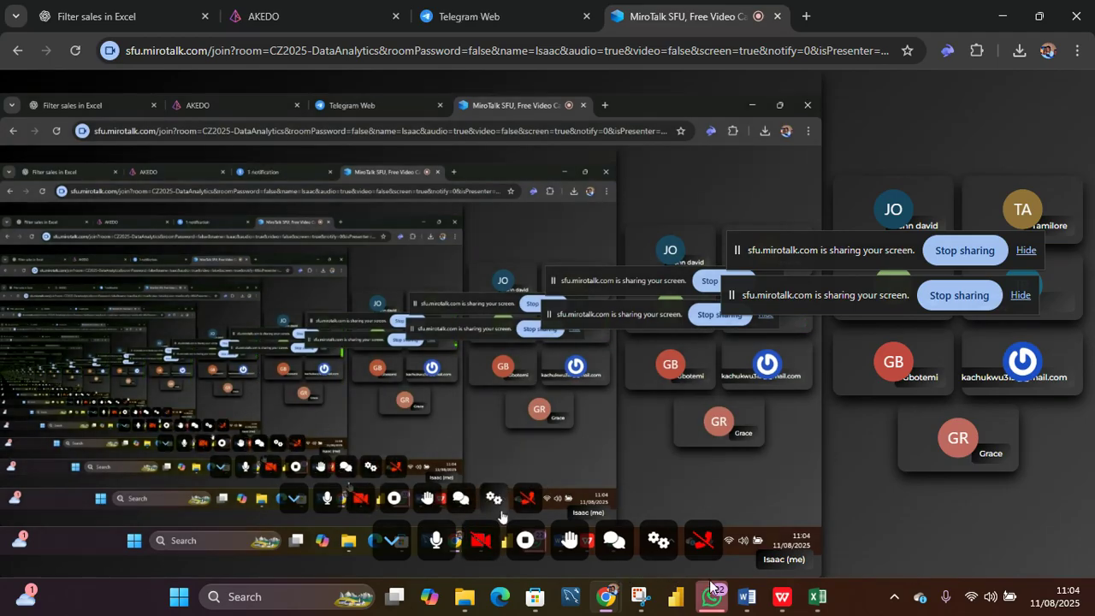
mouse_move(814, 604)
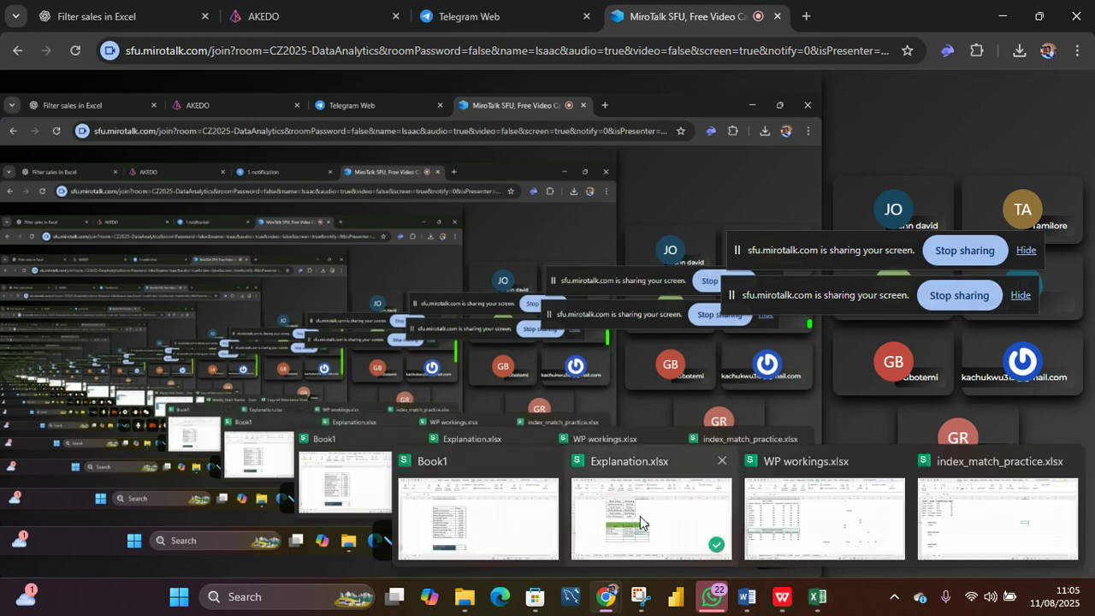
left_click(639, 516)
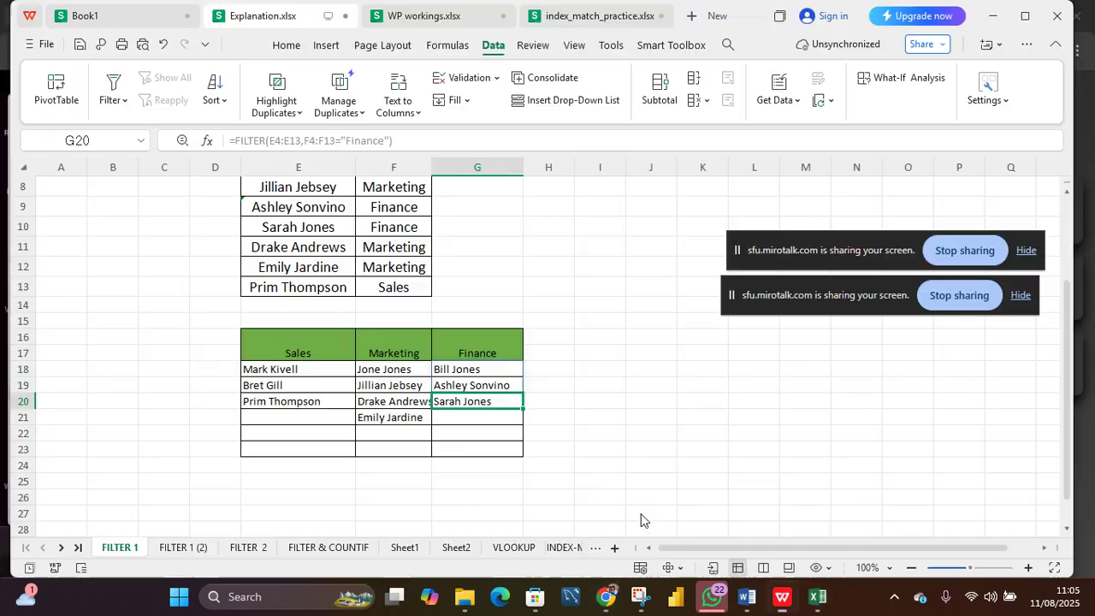
Step: Duplicate the FILTER 2 sheet
left_click(249, 548)
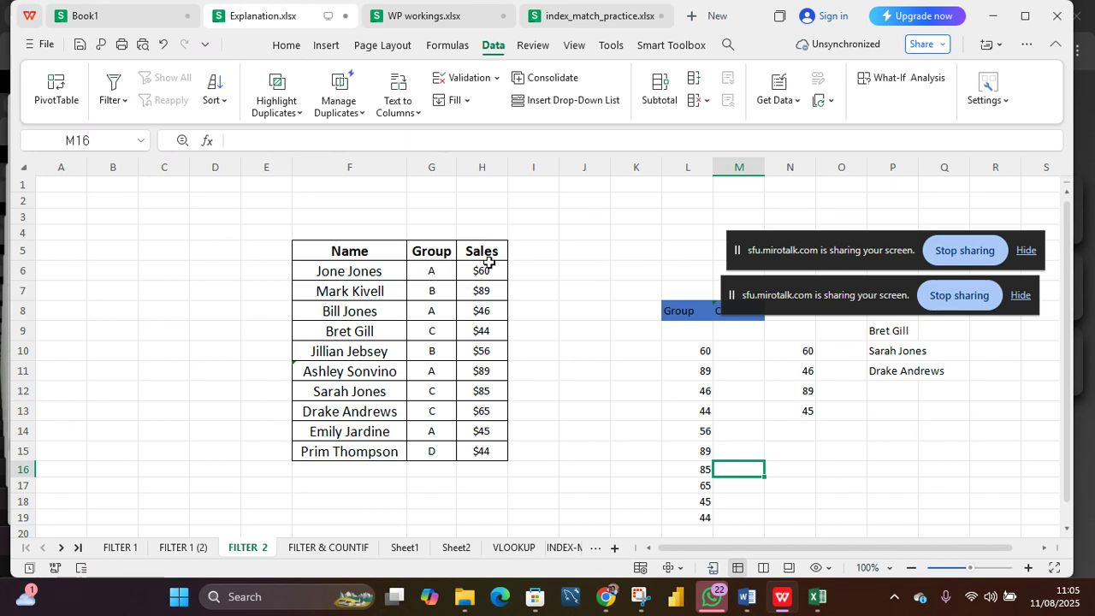
left_click_drag(705, 345, 703, 519)
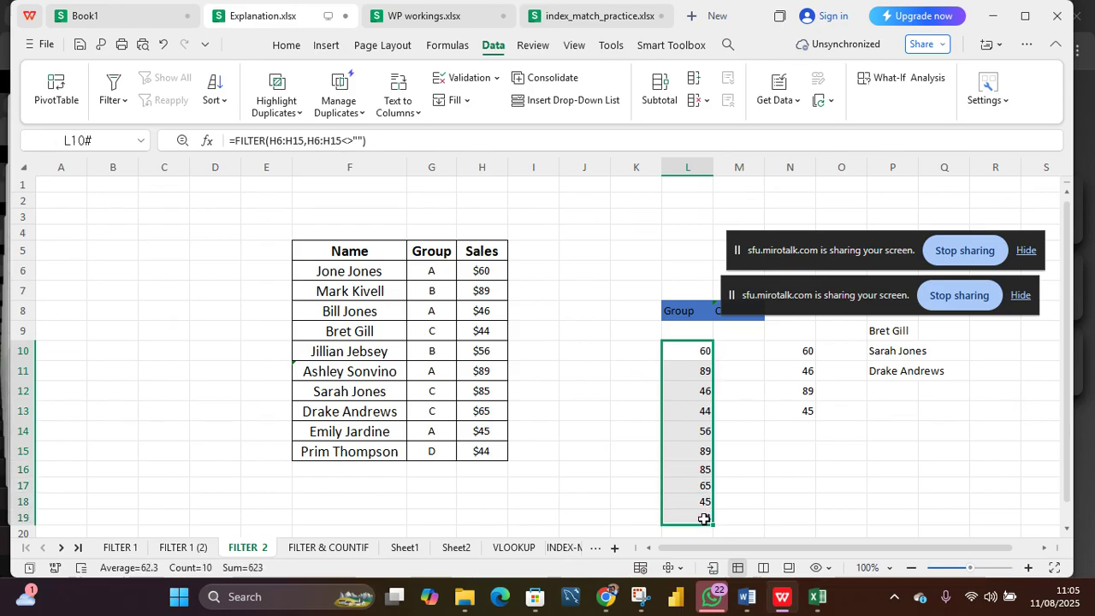
left_click(604, 436)
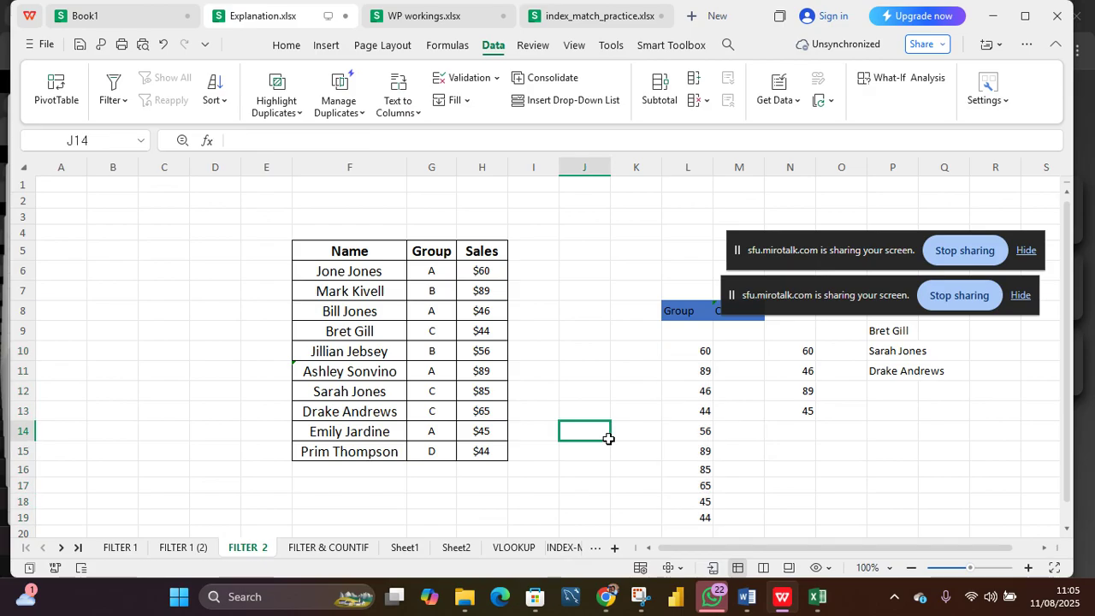
right_click(252, 551)
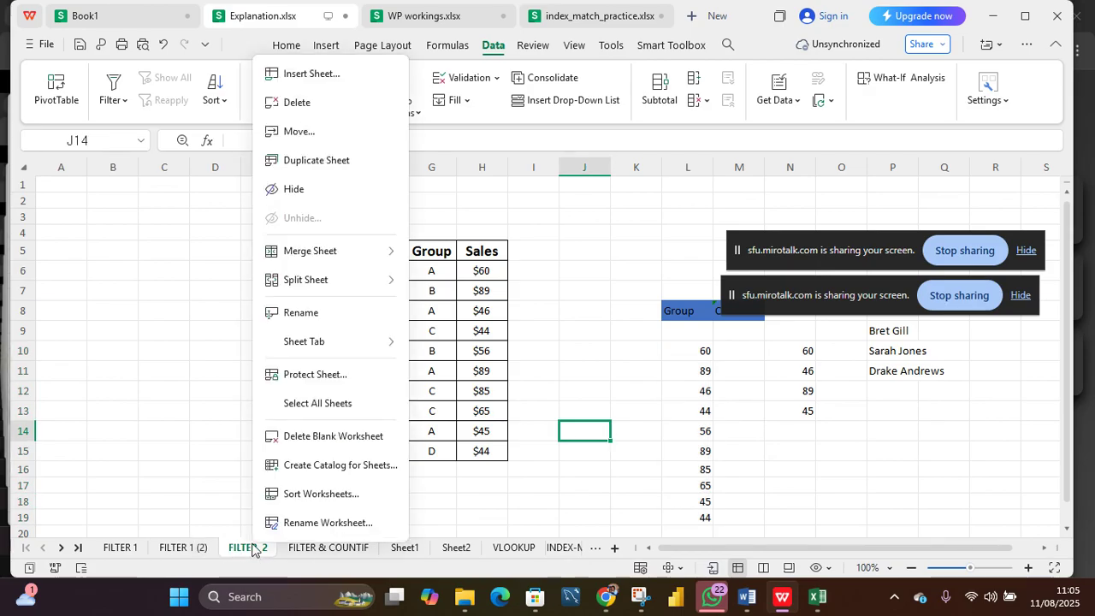
left_click(317, 160)
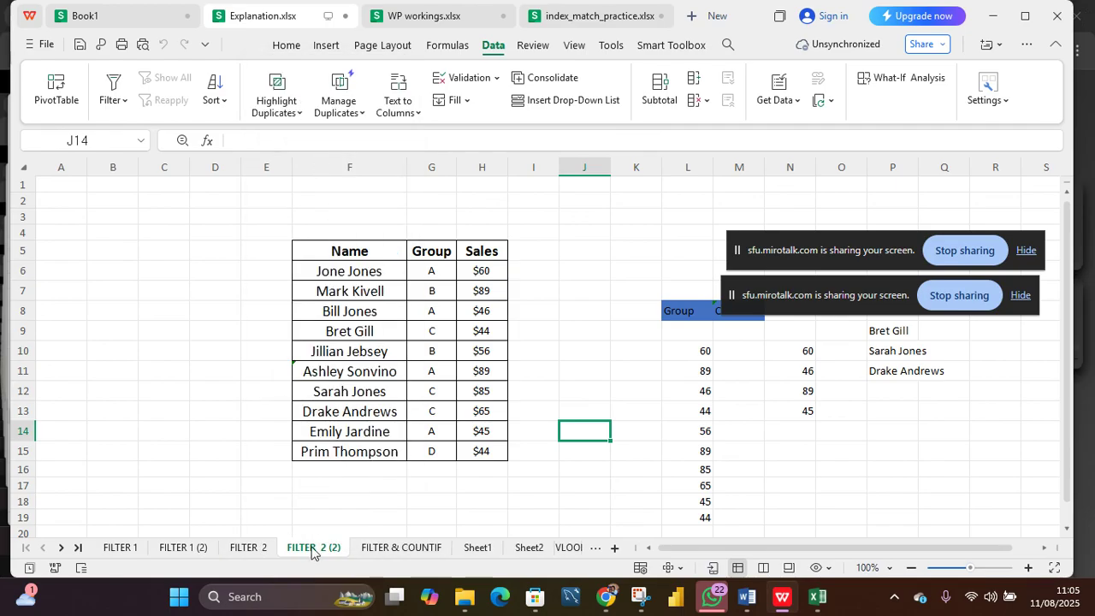
Step: On the FILTER 2 (2) copy, delete the FILTER results in L10:O19 and the names spilling from P9
left_click_drag(704, 358, 894, 372)
left_click_drag(905, 423, 859, 522)
key("Delete")
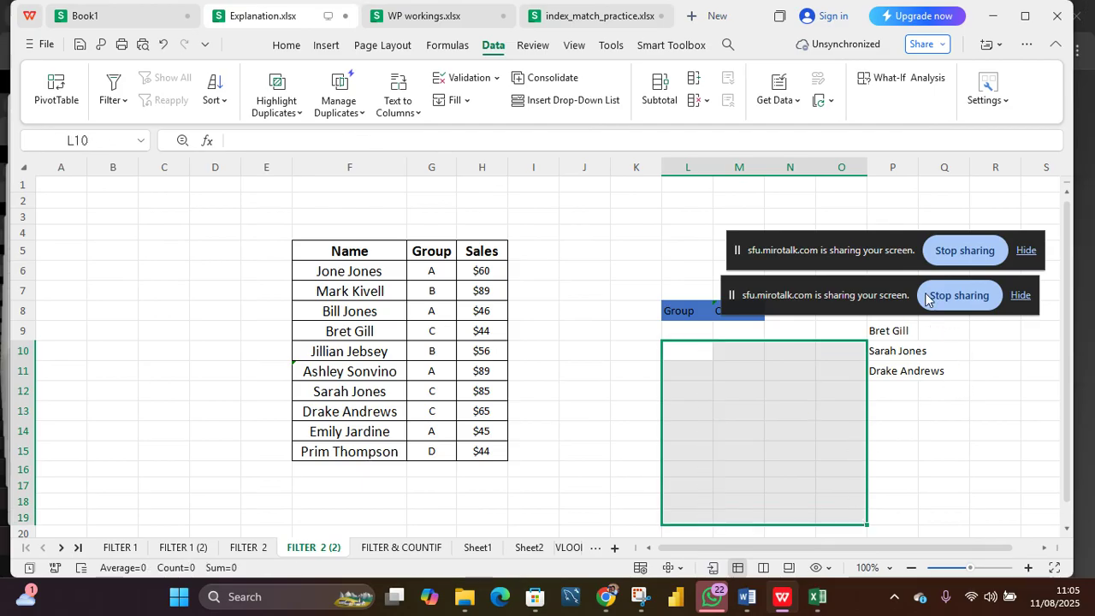
left_click_drag(886, 240, 886, 209)
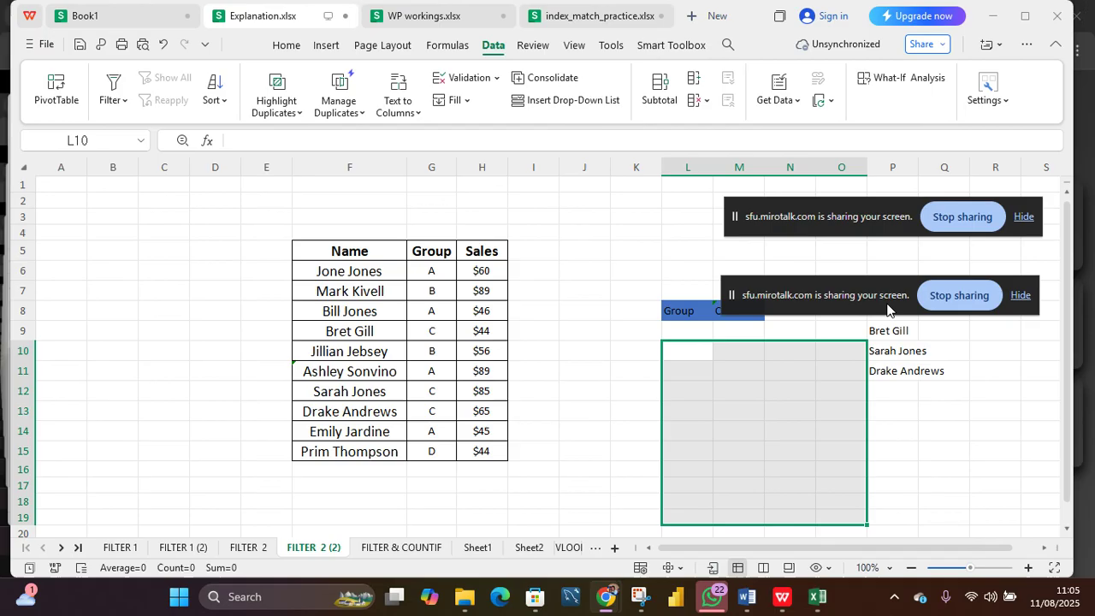
left_click_drag(890, 306, 887, 285)
left_click(897, 363)
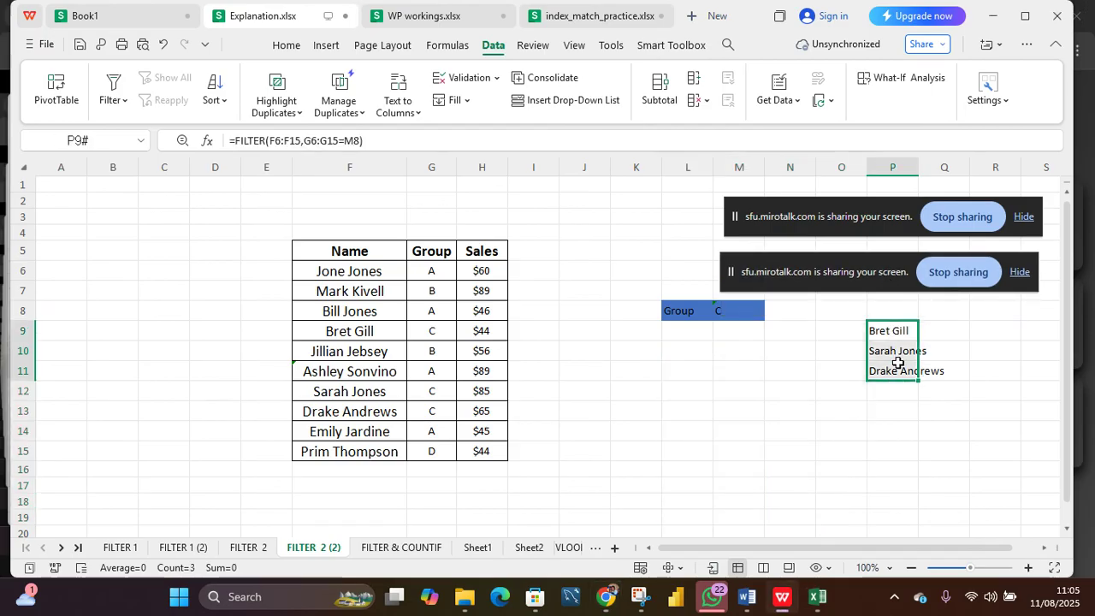
key("Delete")
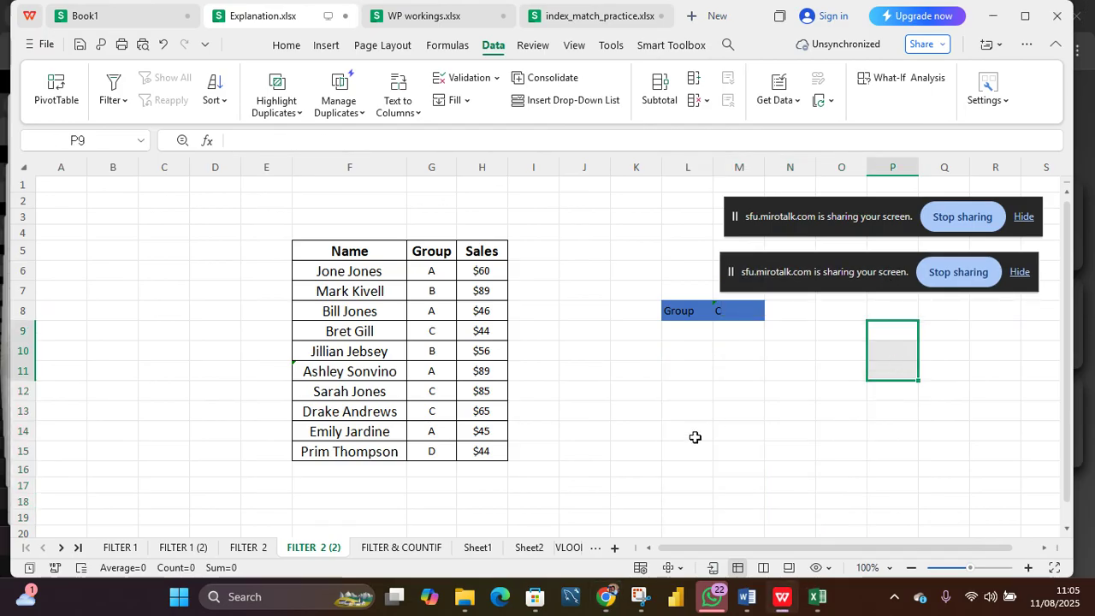
Step: Inspect the group criterion and FILTER formulas on FILTER 2 and the criterion cells on its cleared copy
left_click(248, 548)
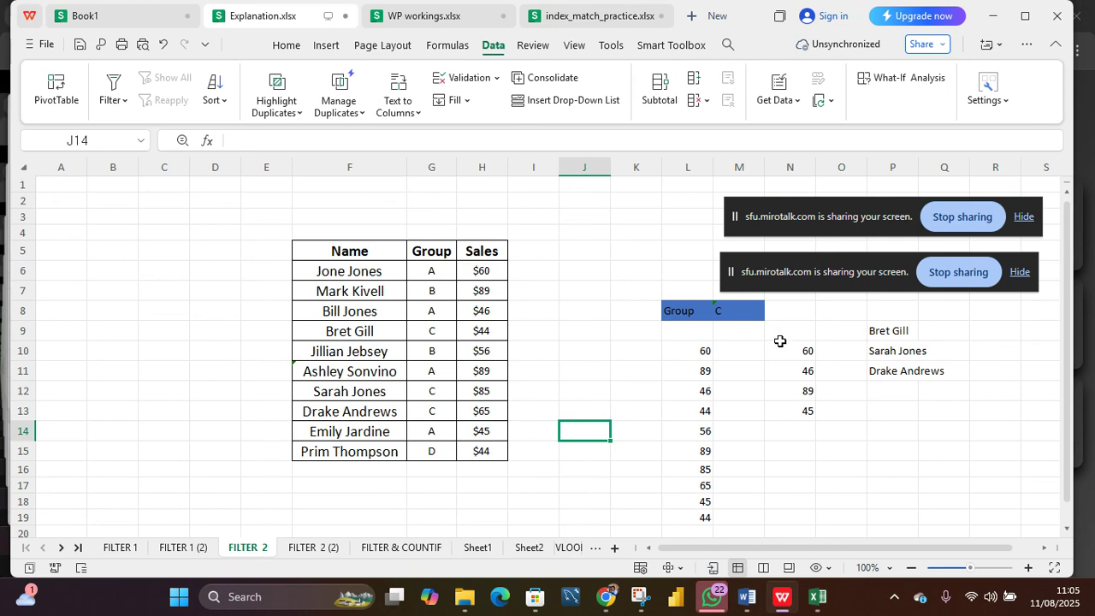
left_click(732, 315)
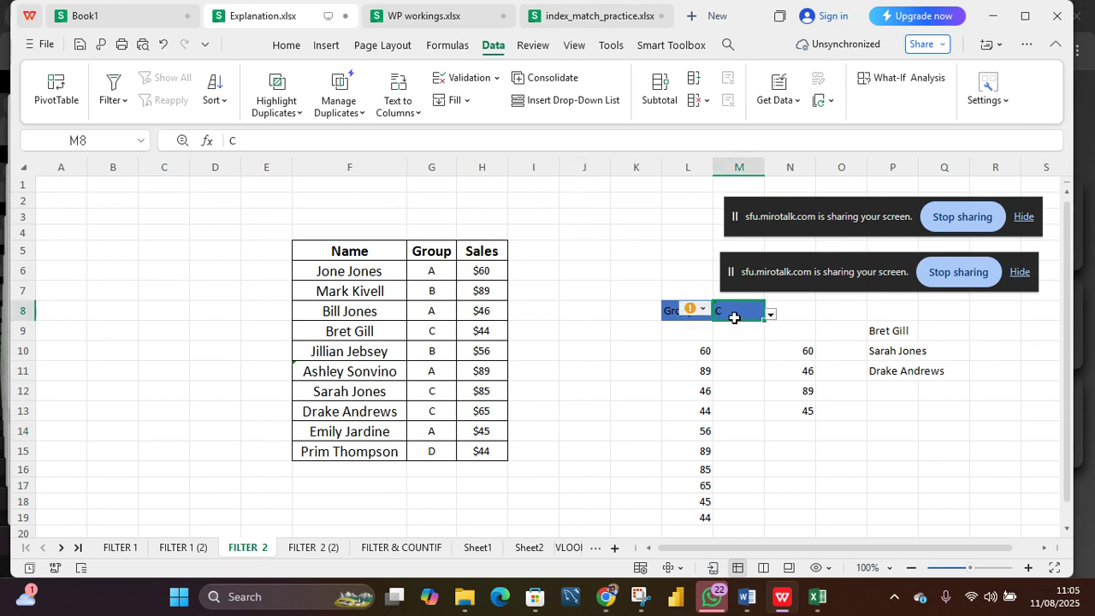
left_click(804, 356)
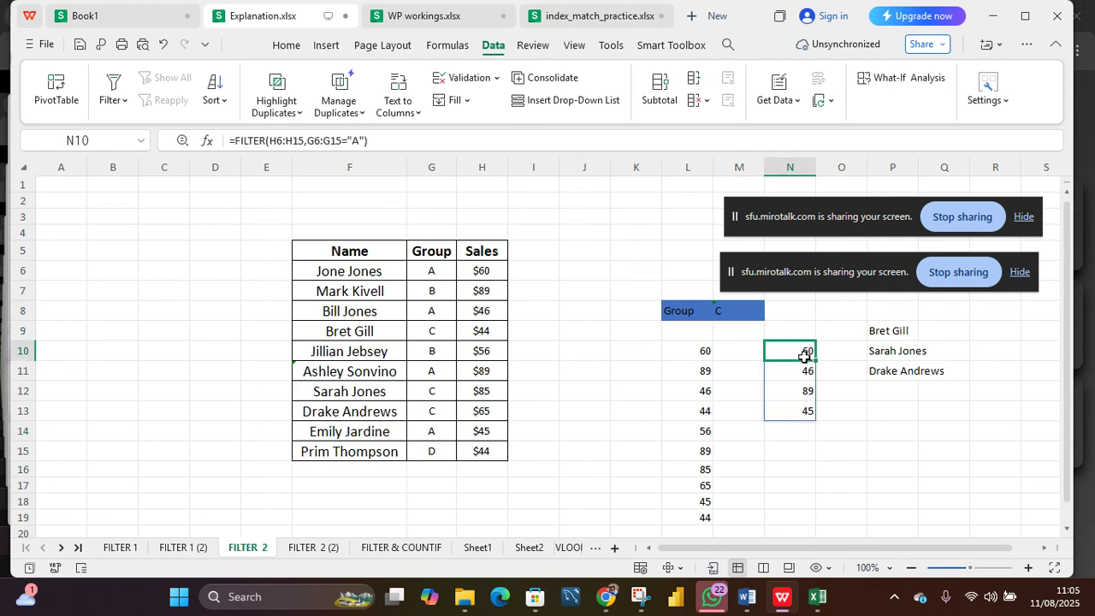
left_click(882, 334)
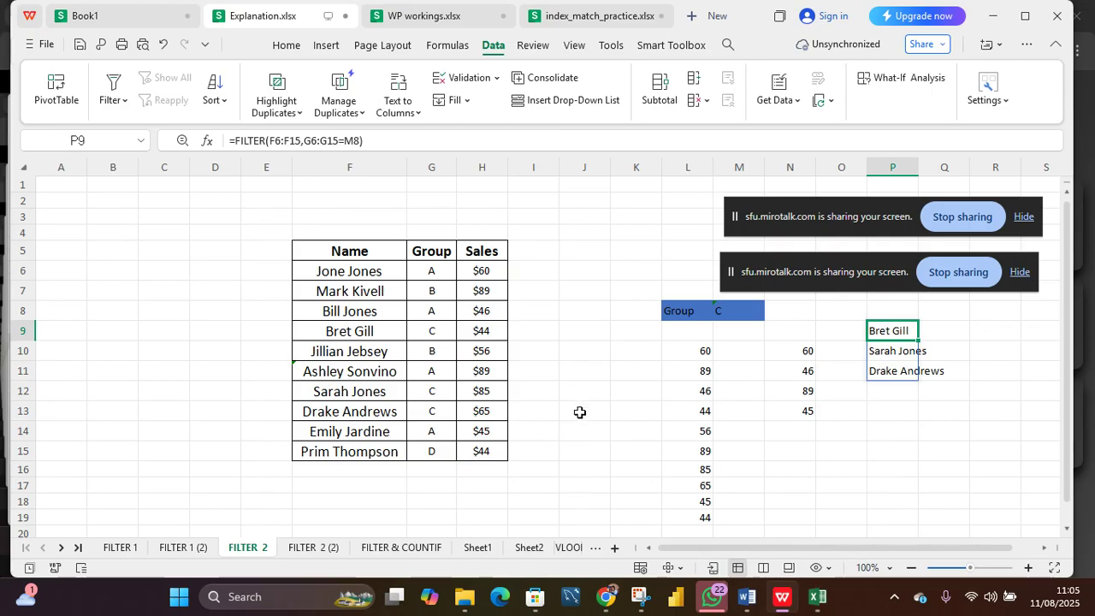
left_click(328, 552)
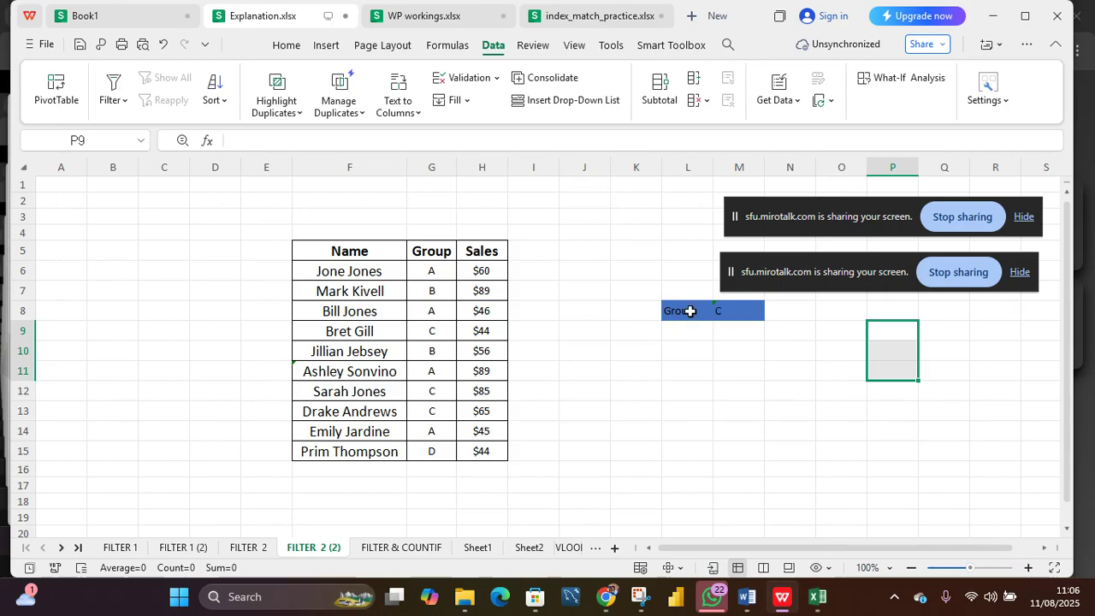
left_click_drag(692, 310, 727, 312)
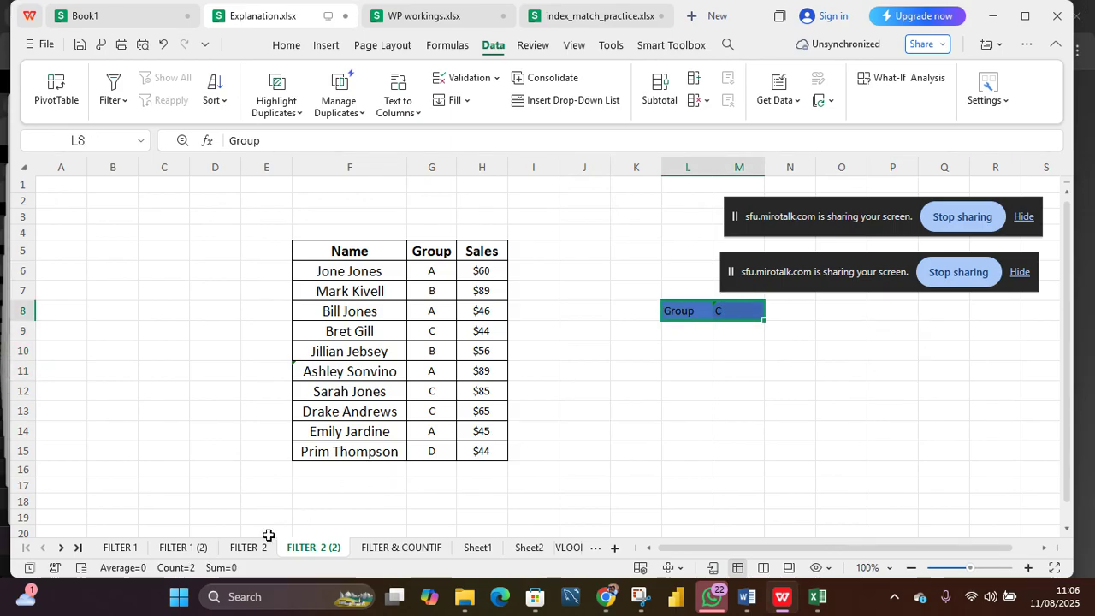
left_click(128, 548)
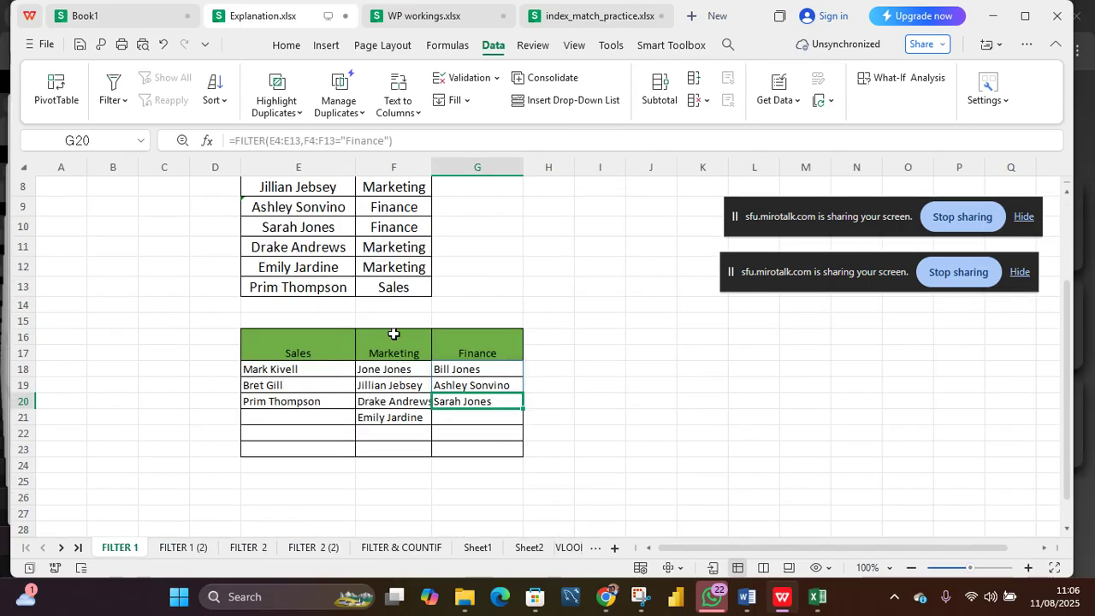
left_click(319, 345)
left_click_drag(319, 344, 460, 349)
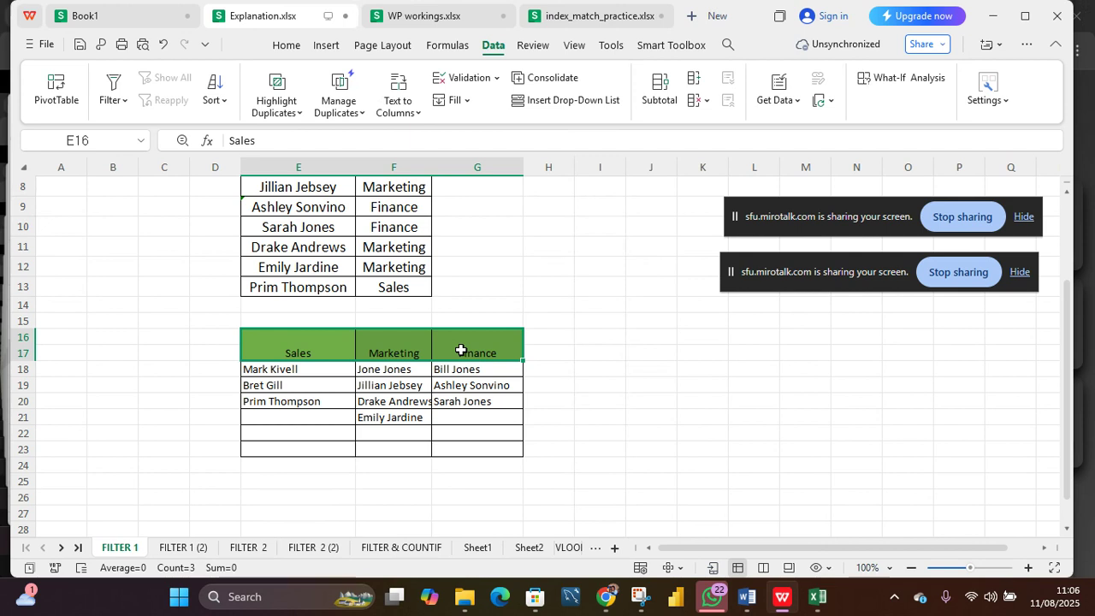
left_click(269, 546)
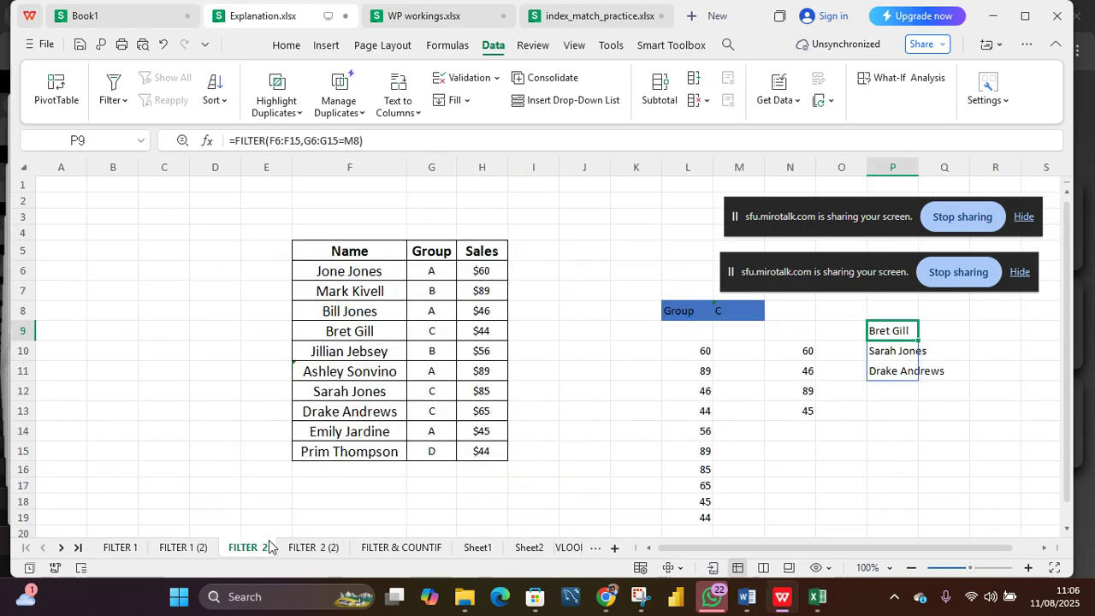
Step: On the FILTER 2 (2) sheet, enter =FILTER(F6:F15,G6:G15=M8) in L10 to list names for the group in M8
left_click(332, 550)
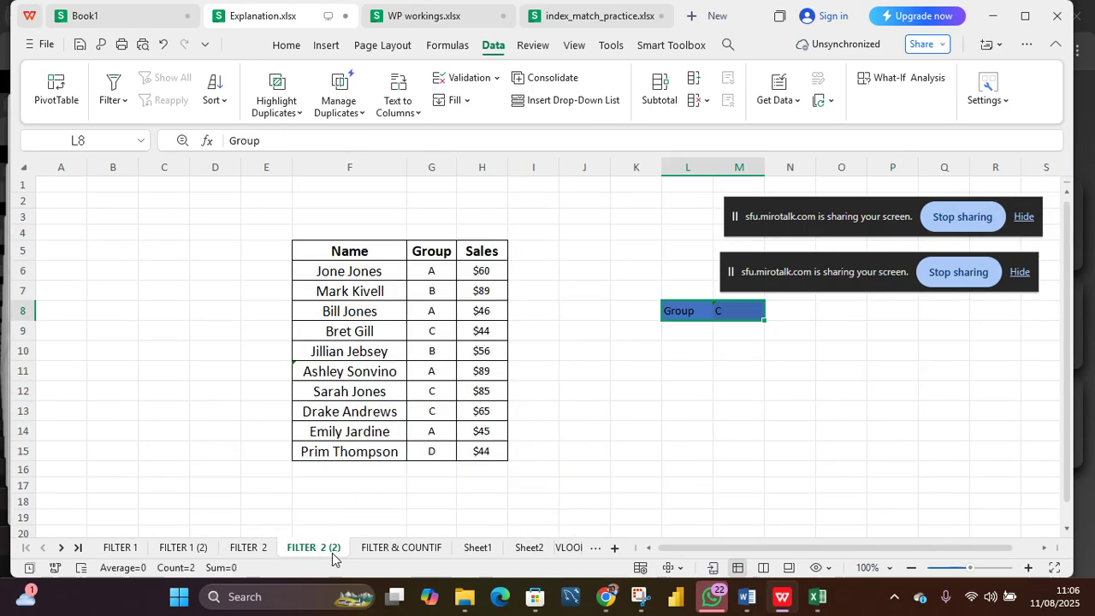
left_click(674, 352)
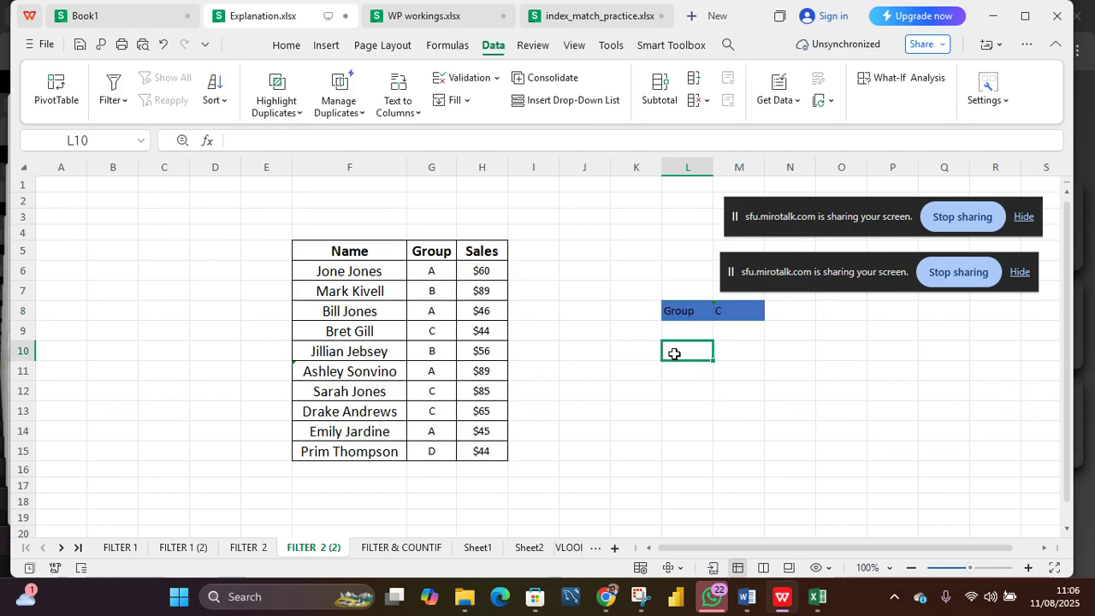
type("=")
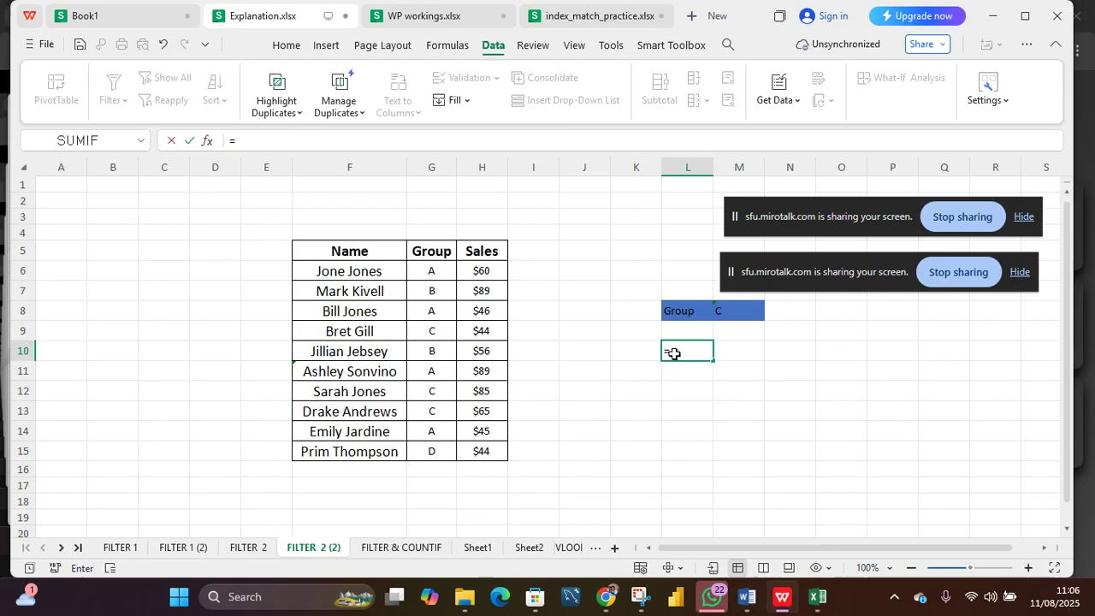
type("filter")
key("Tab")
left_click_drag(333, 270, 345, 452)
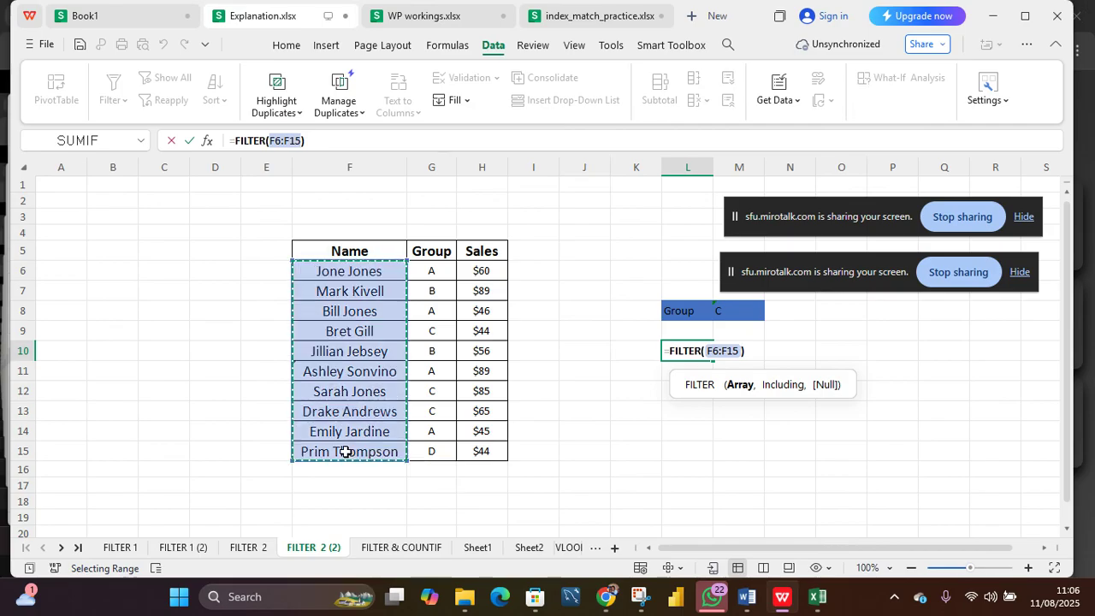
type(",")
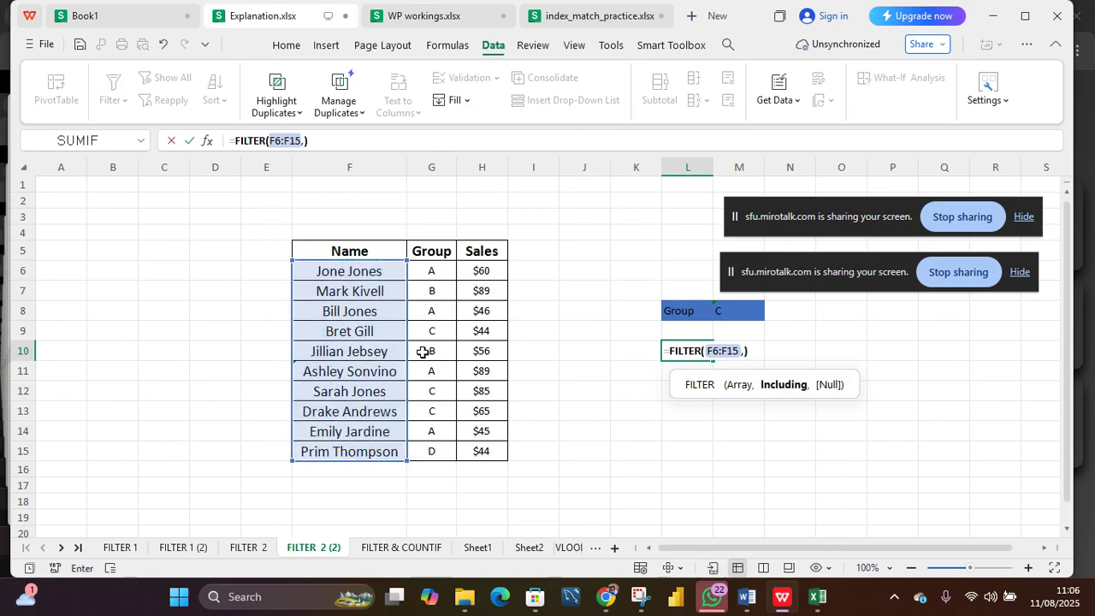
left_click_drag(442, 274, 431, 451)
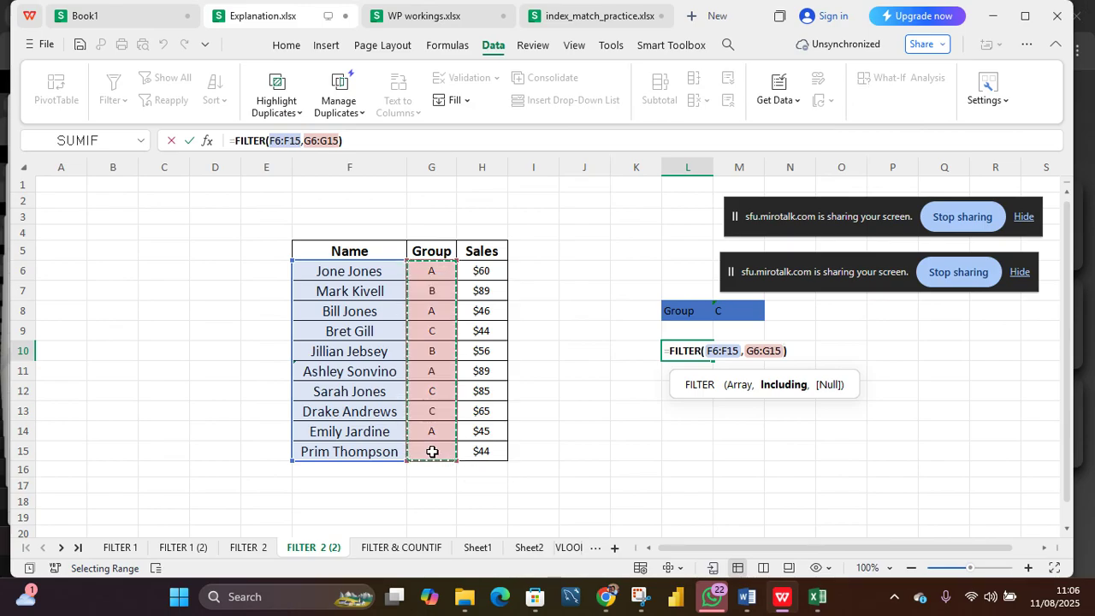
type("=")
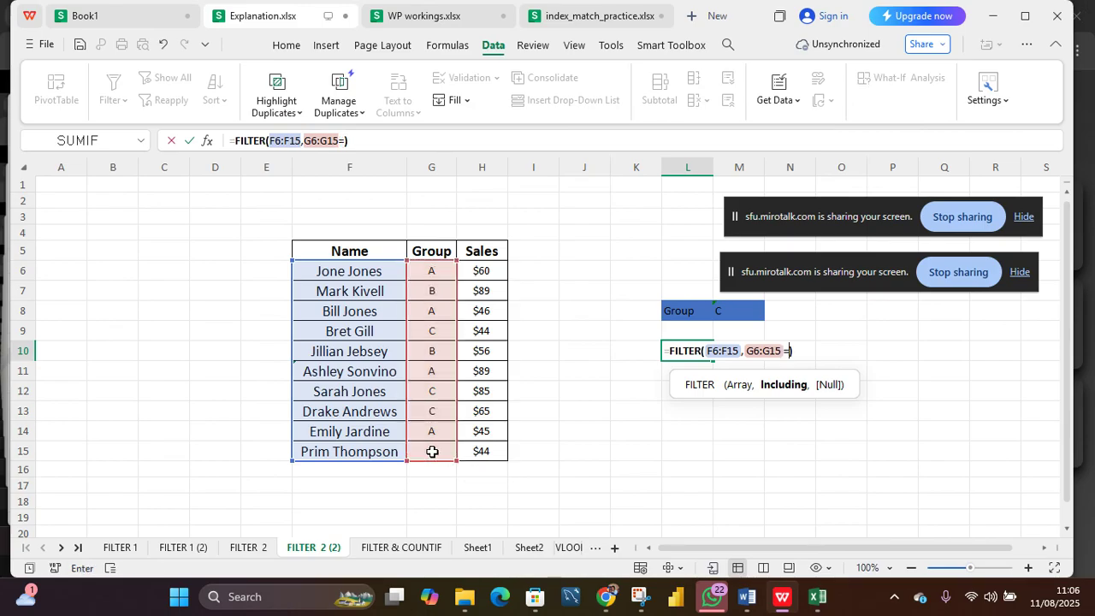
left_click(729, 311)
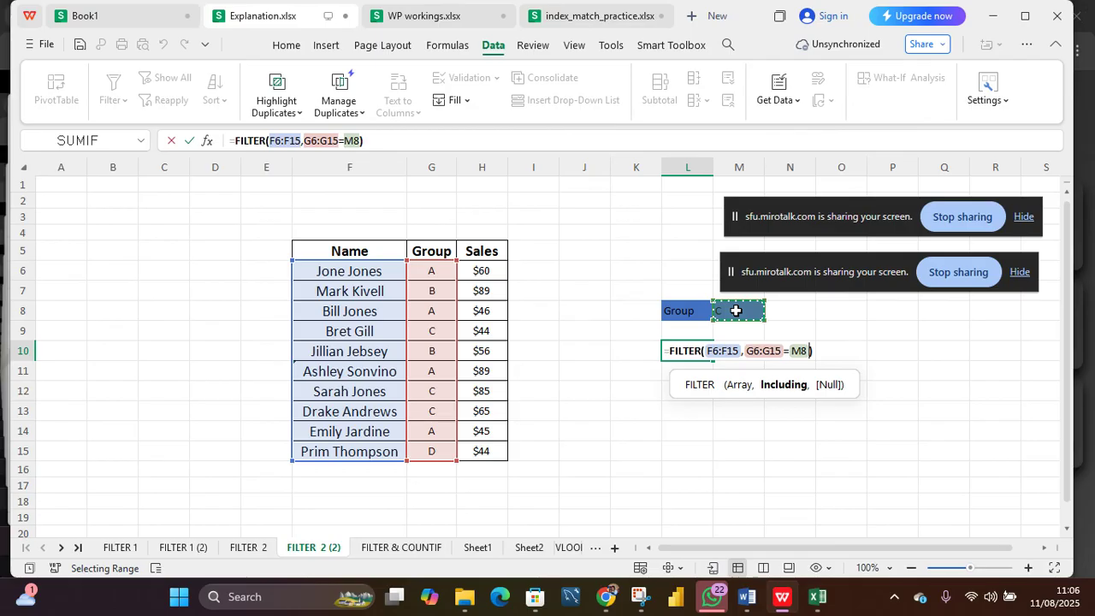
key("Return")
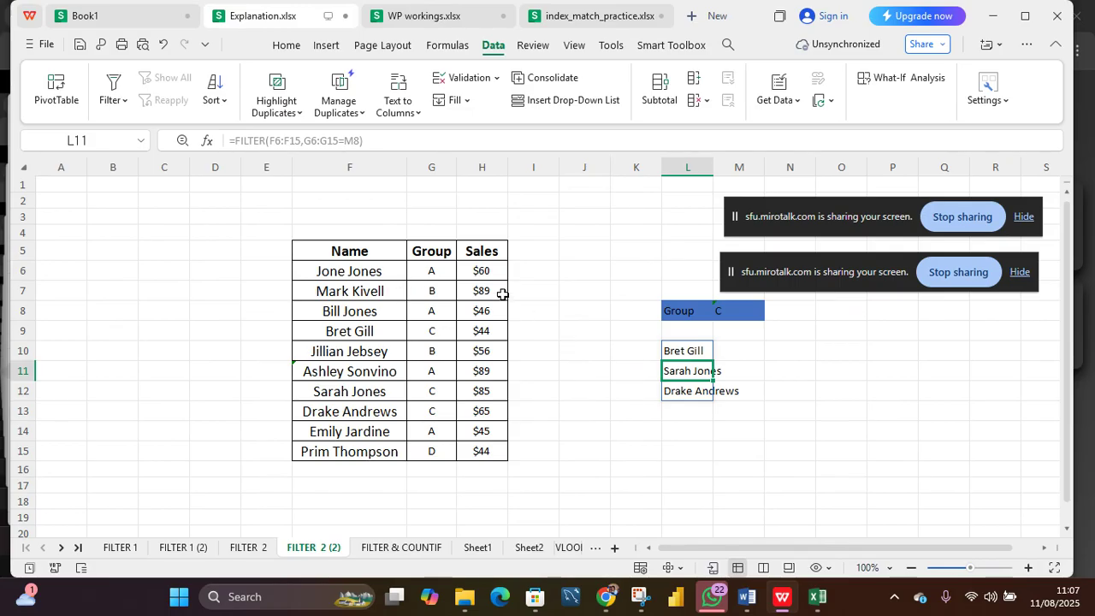
Step: Enter =FILTER(H6:H15,G6:G15="A") in O10 to list group A sales, then undo it
left_click(719, 356)
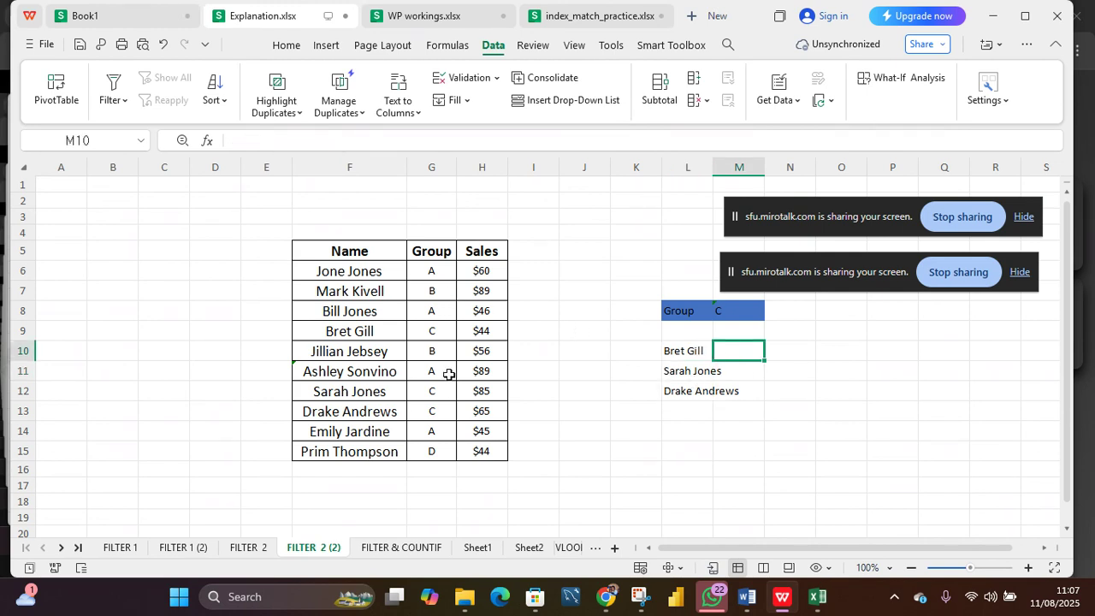
key("Right")
key("Right")
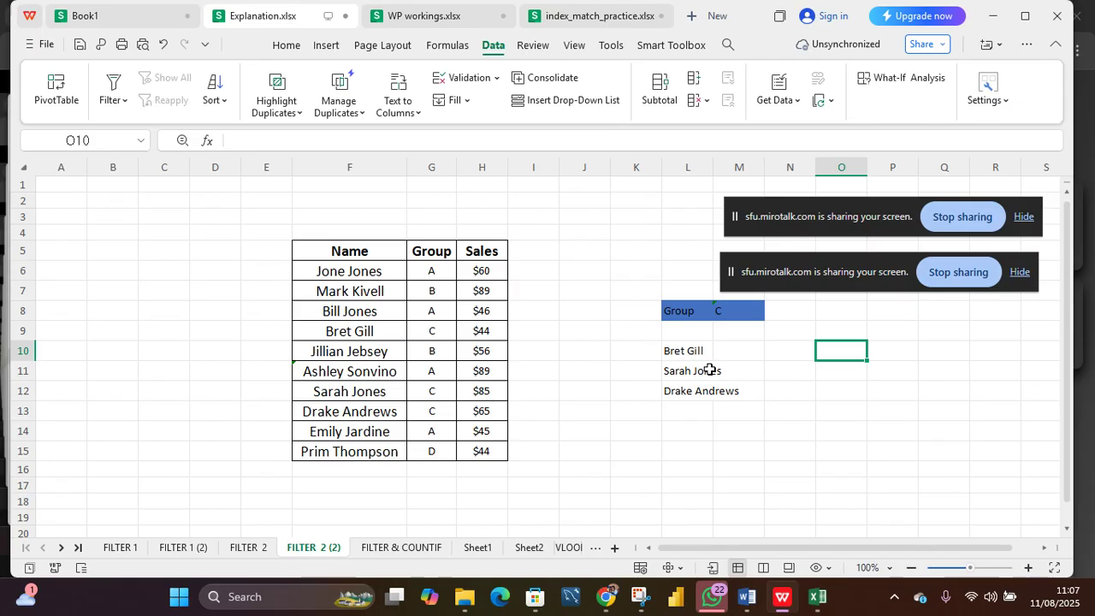
type("=fil")
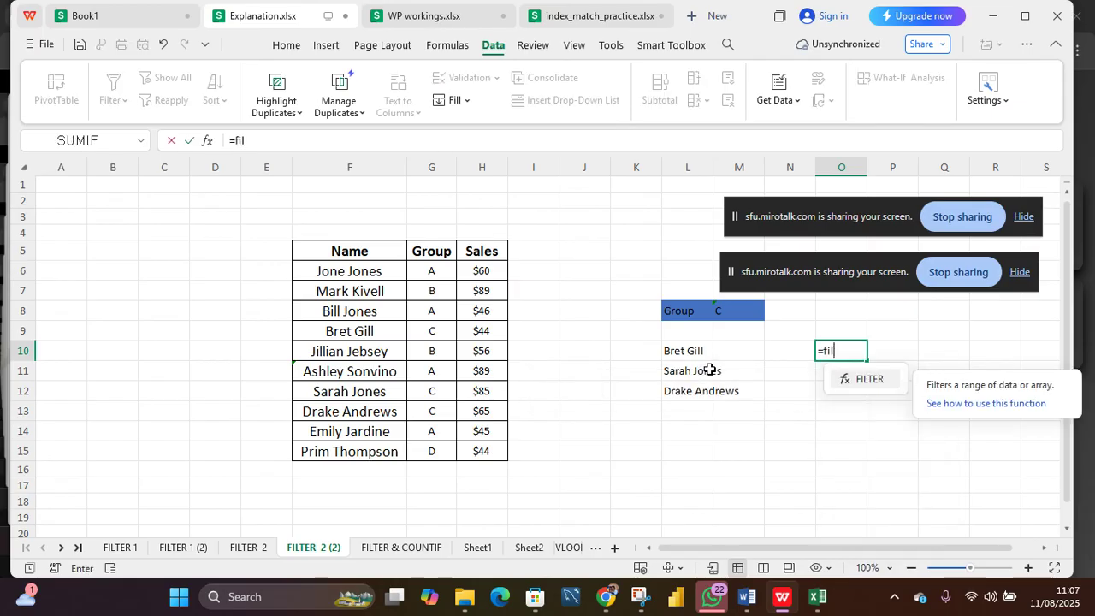
key("Tab")
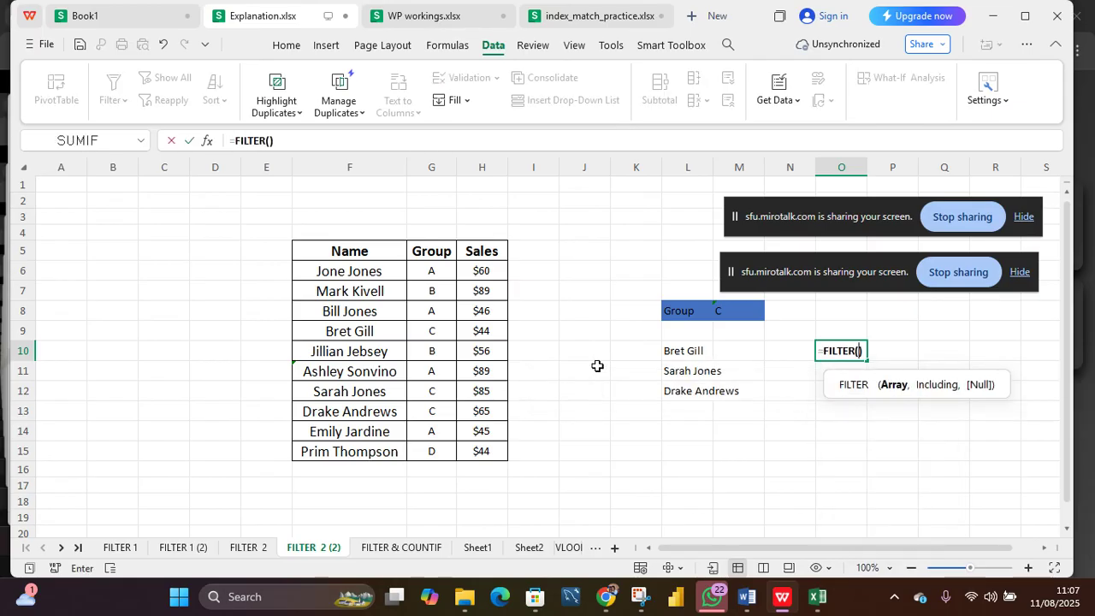
left_click_drag(488, 271, 490, 454)
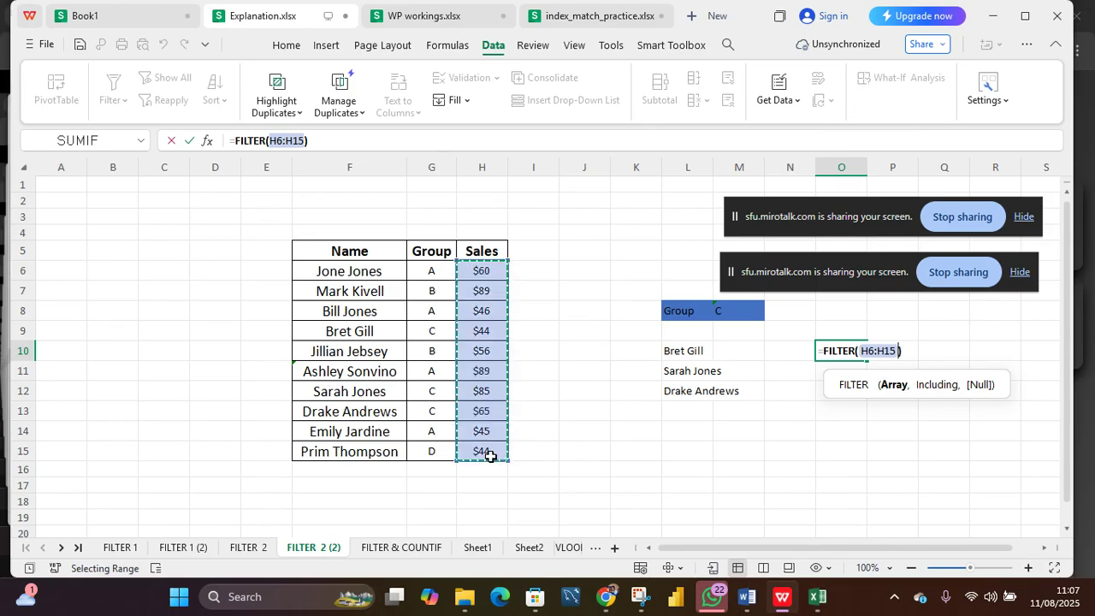
left_click_drag(489, 457, 490, 456)
type(",")
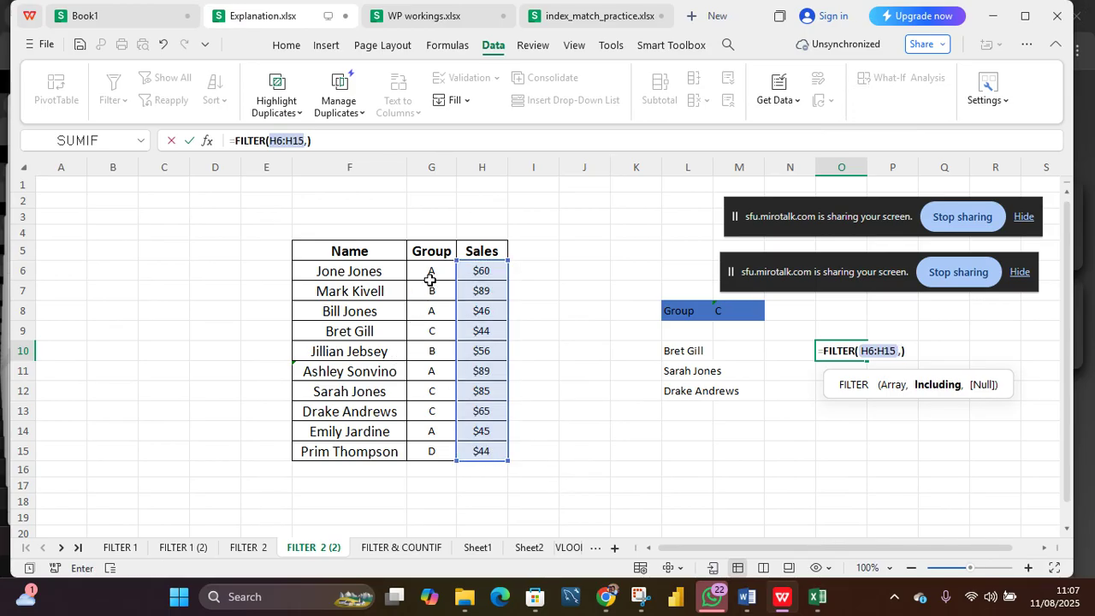
left_click_drag(430, 271, 431, 453)
type("=\"")
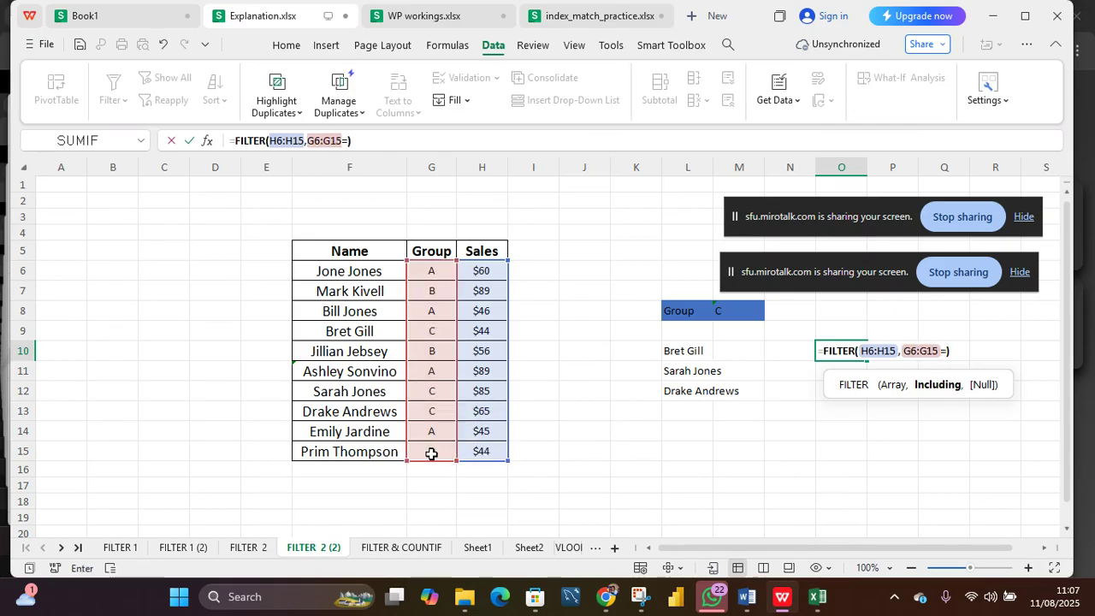
type("a\"")
key("BackSpace")
key("BackSpace")
type("A")
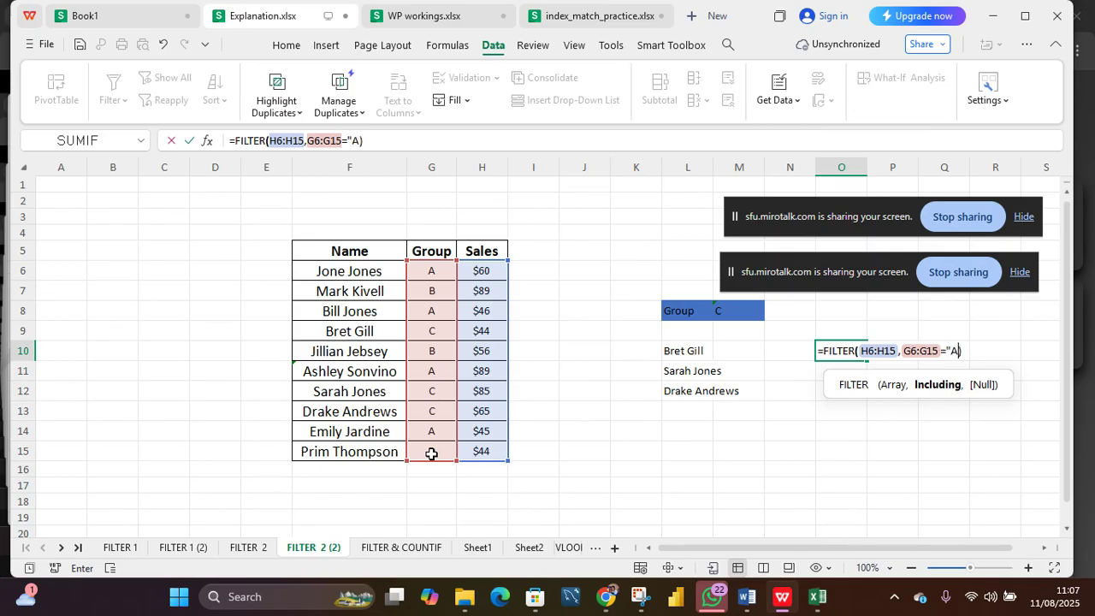
type("\"")
key("Return")
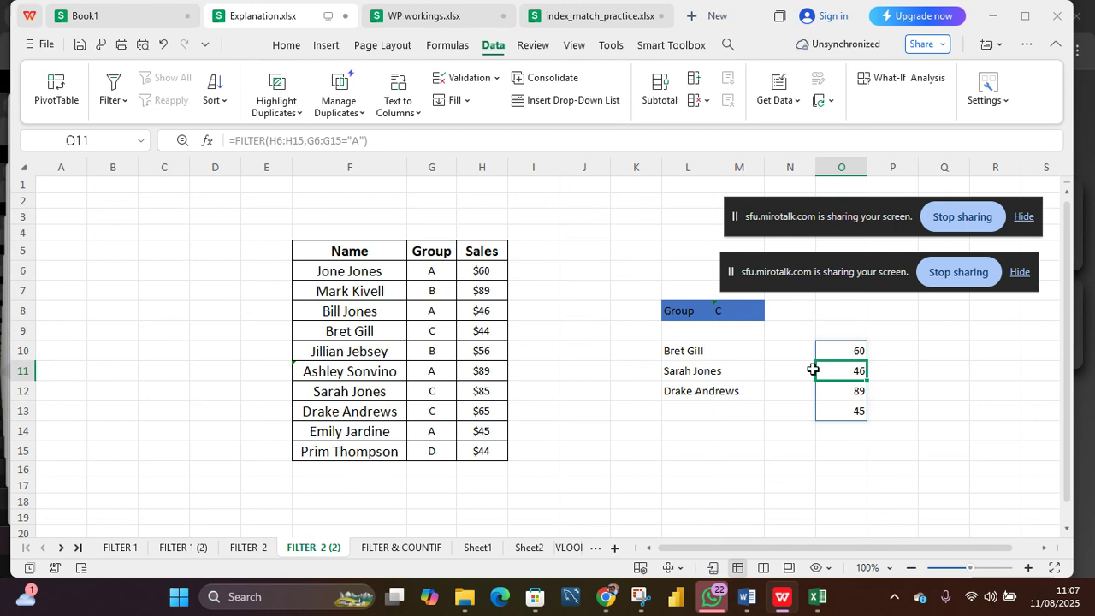
left_click(797, 390)
key("ctrl+z")
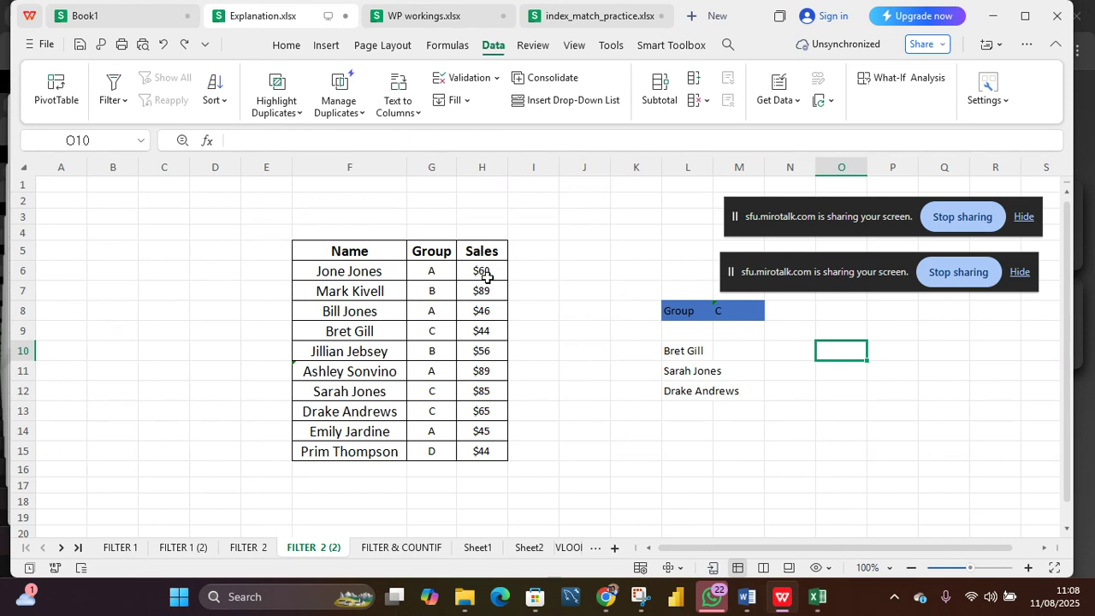
Step: Enter =FILTER(H6:H15,G6:G15="a") in O10 to list the sales values for group a
type("=")
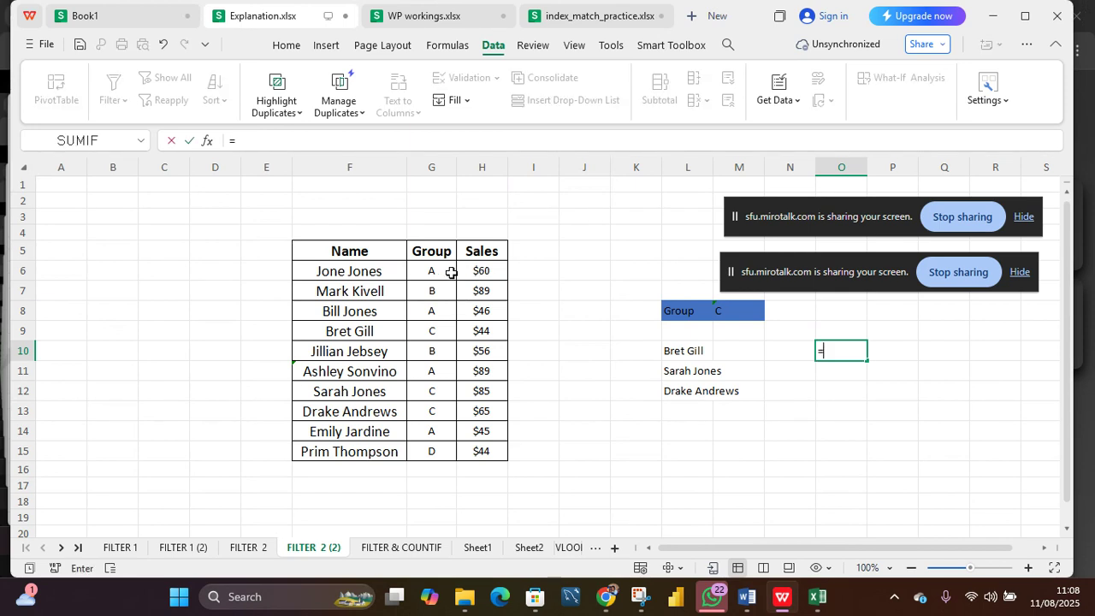
type("filt")
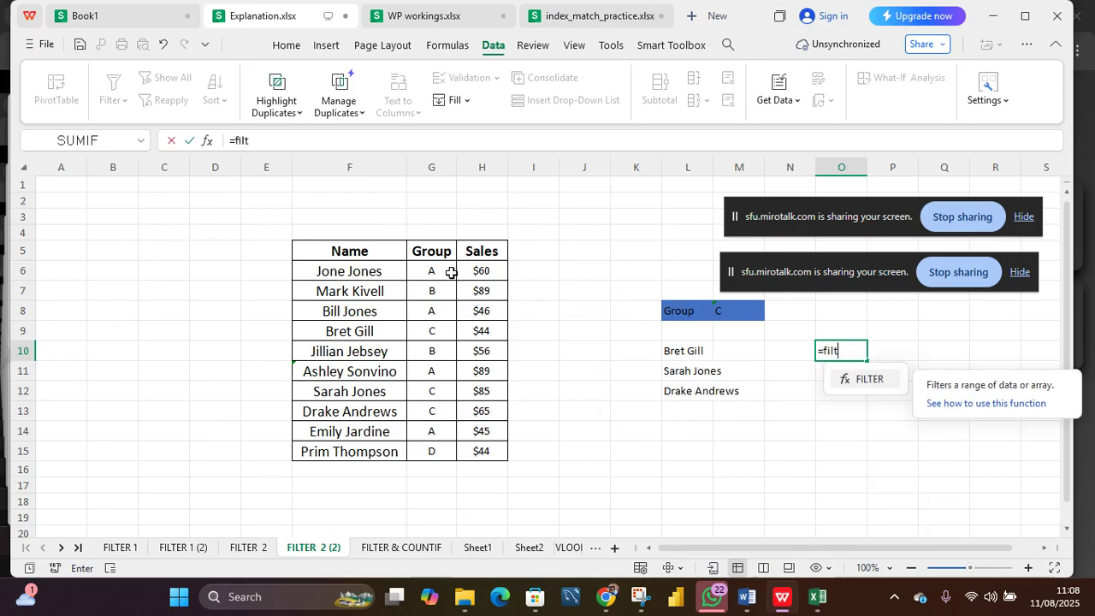
type("er")
key("Tab")
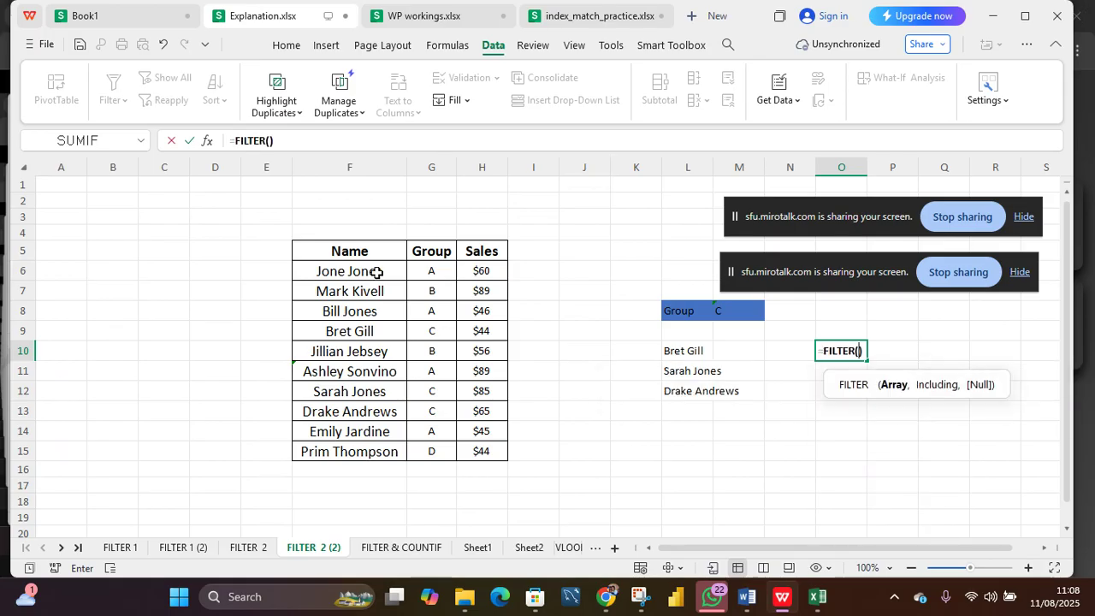
left_click_drag(475, 276, 472, 444)
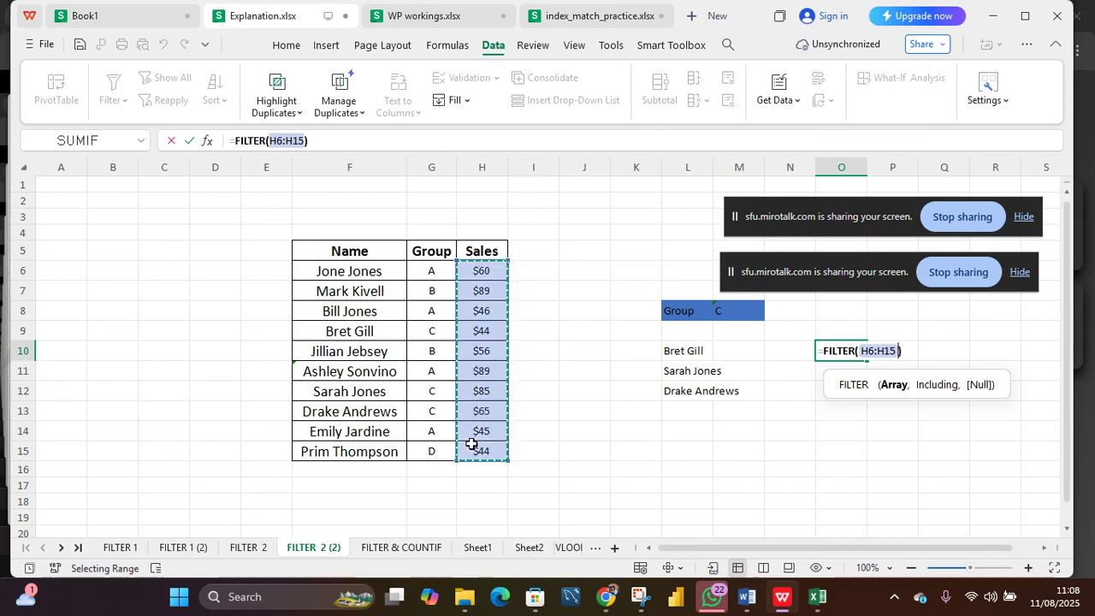
type(",")
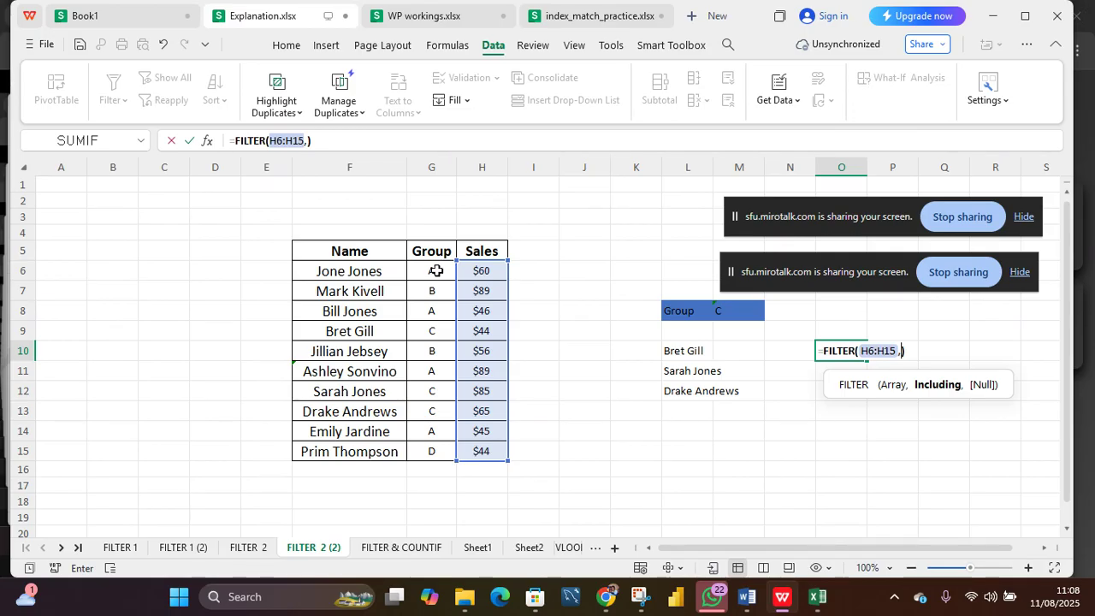
left_click_drag(437, 270, 427, 447)
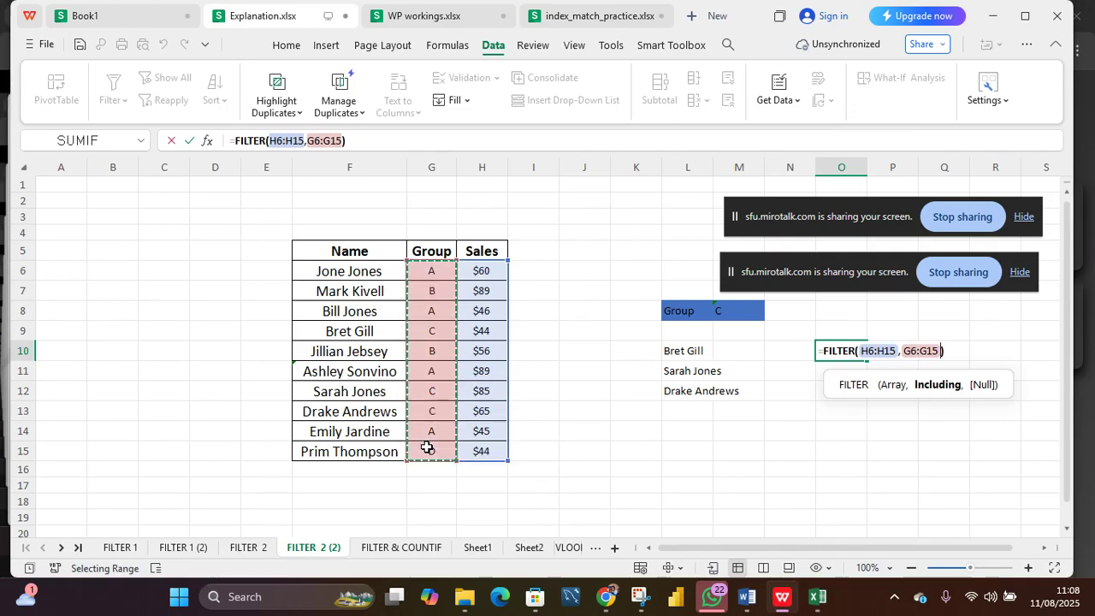
type("=")
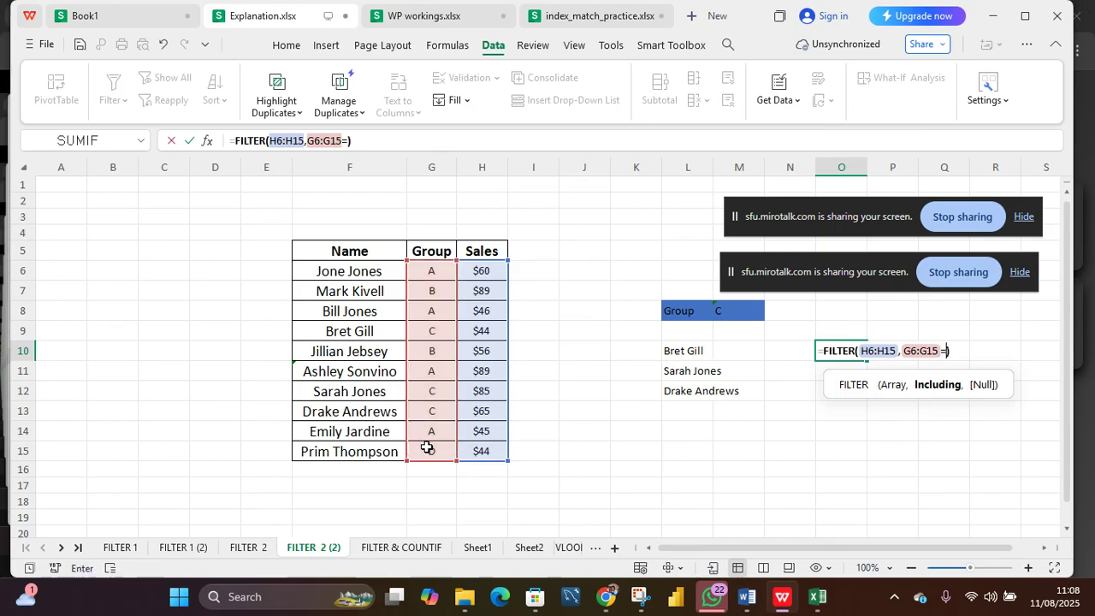
type("\"a\"")
key("Return")
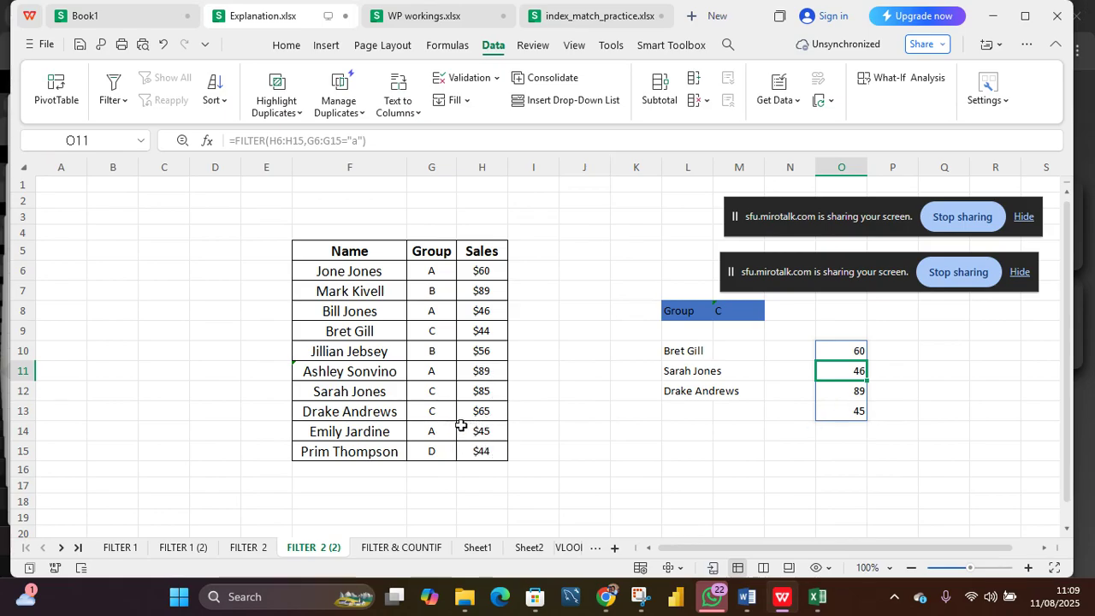
left_click(433, 433)
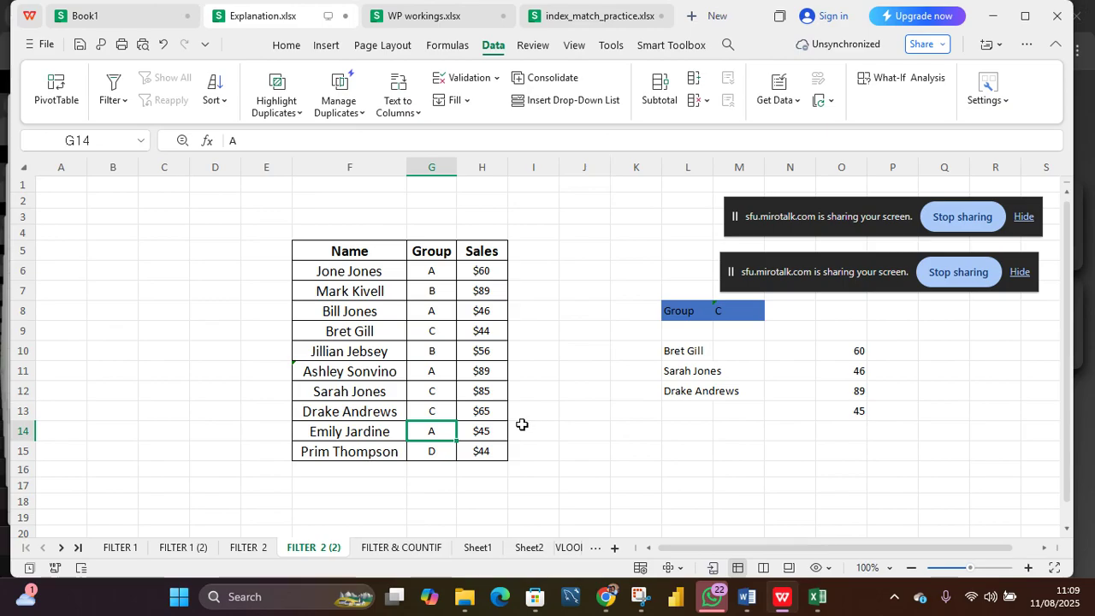
left_click(850, 347)
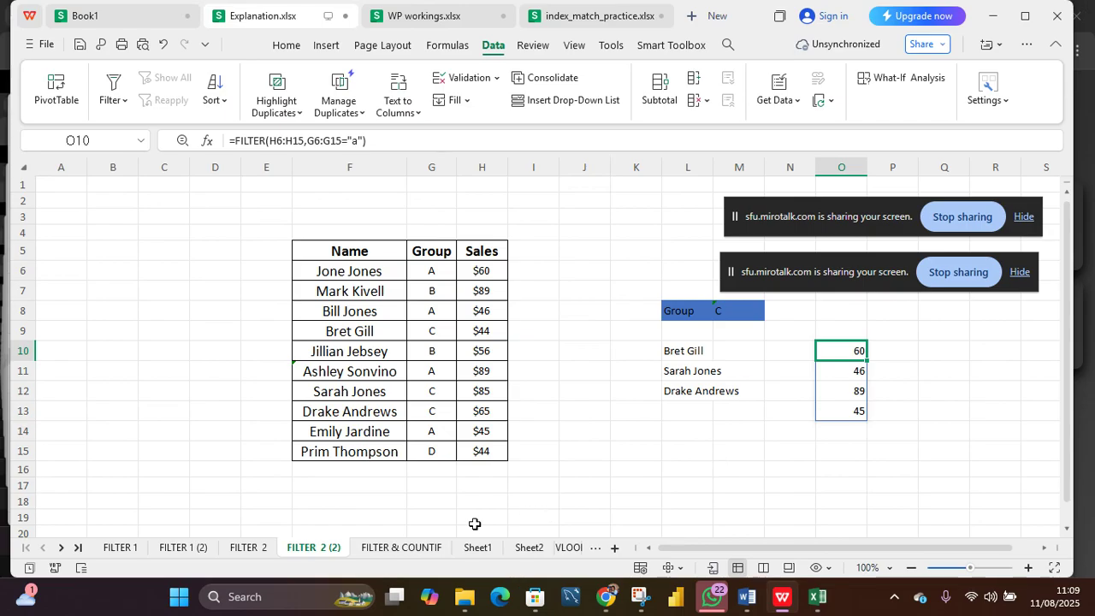
Step: On the FILTER & COUNTIF sheet, enter =FILTER(F6:F22,COUNTIF(G6:G23,F6:F22)) in J7 to list names appearing in both lists
left_click(419, 548)
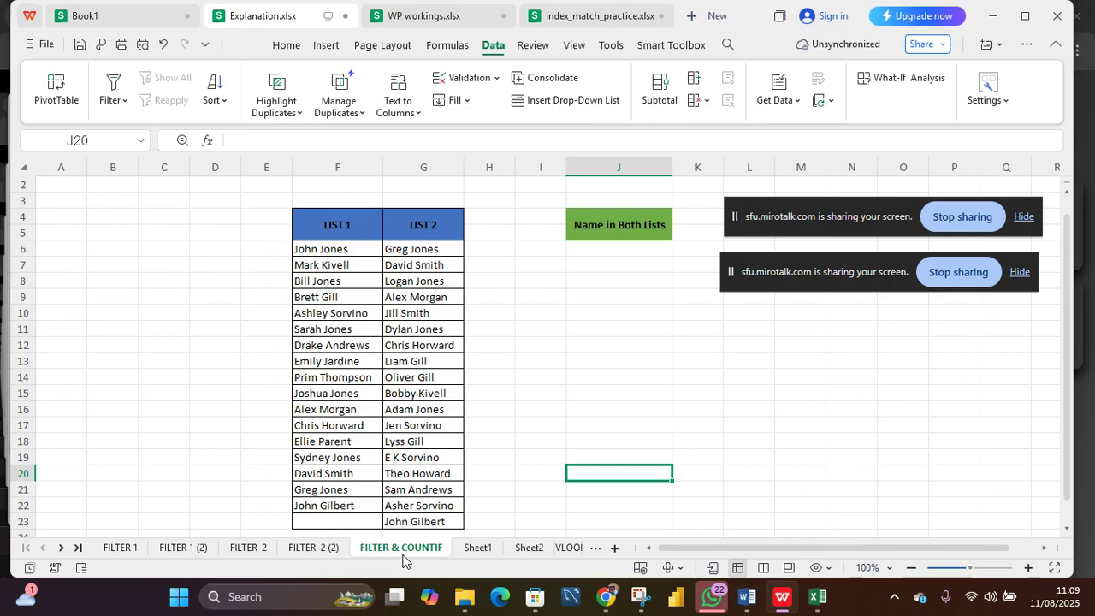
left_click(578, 260)
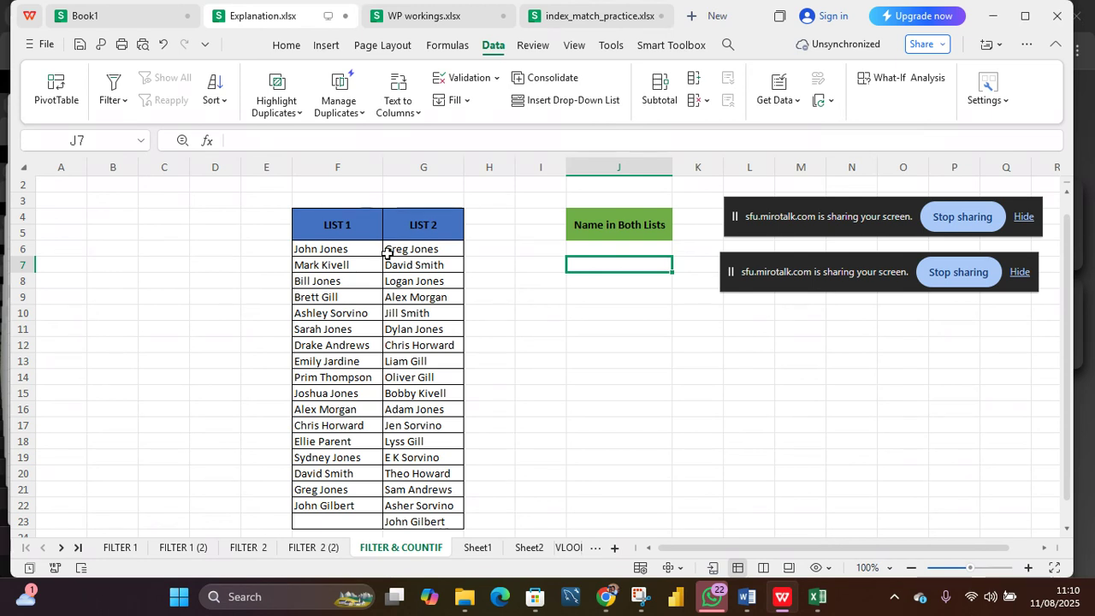
type("=")
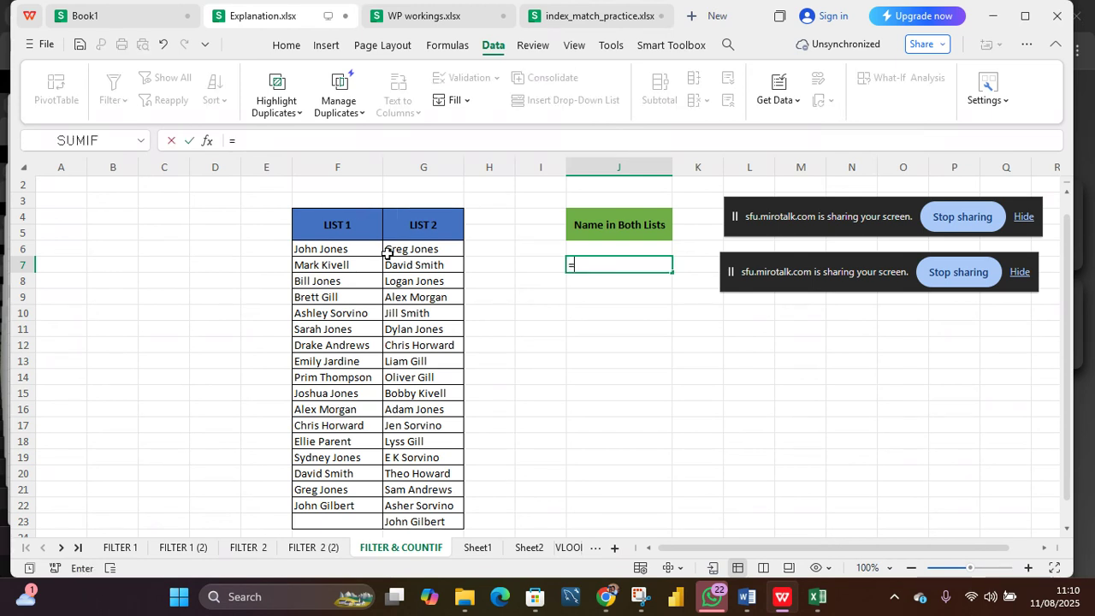
type("filter")
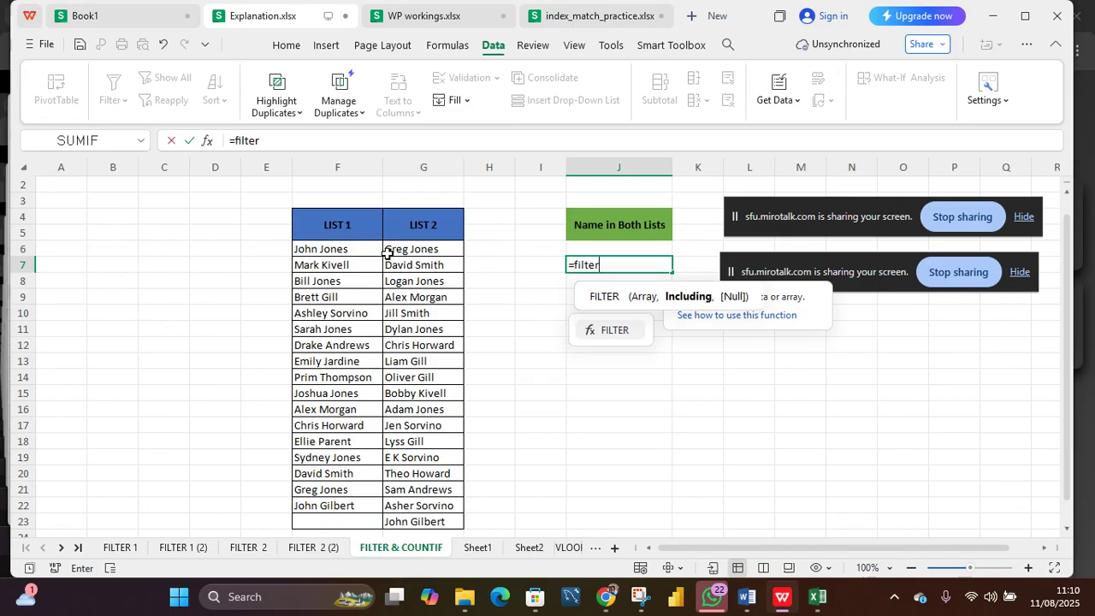
key("Tab")
left_click_drag(321, 250, 330, 509)
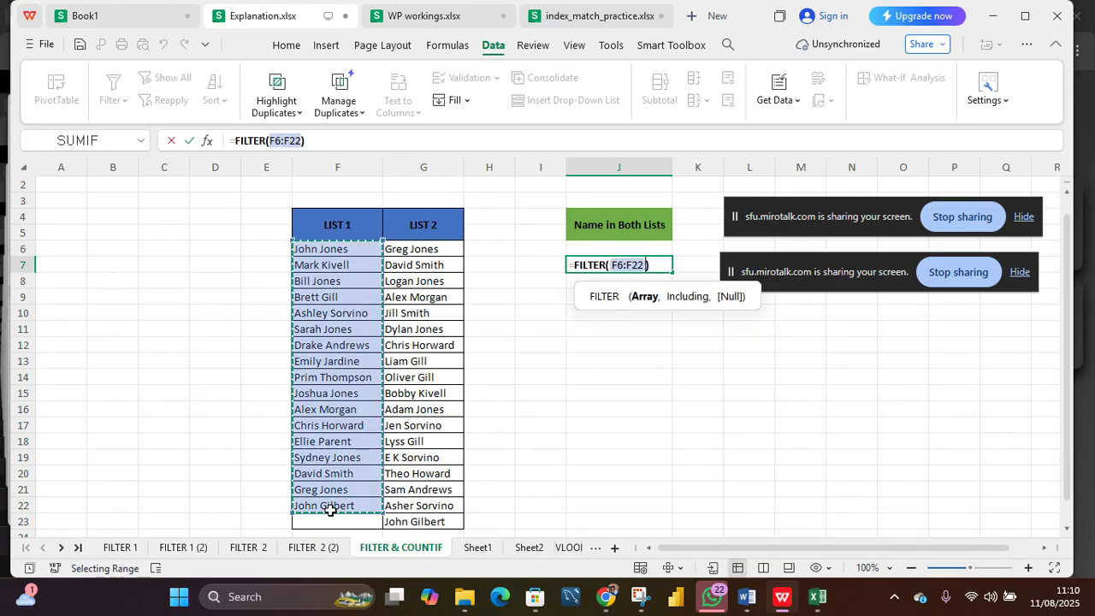
type(",")
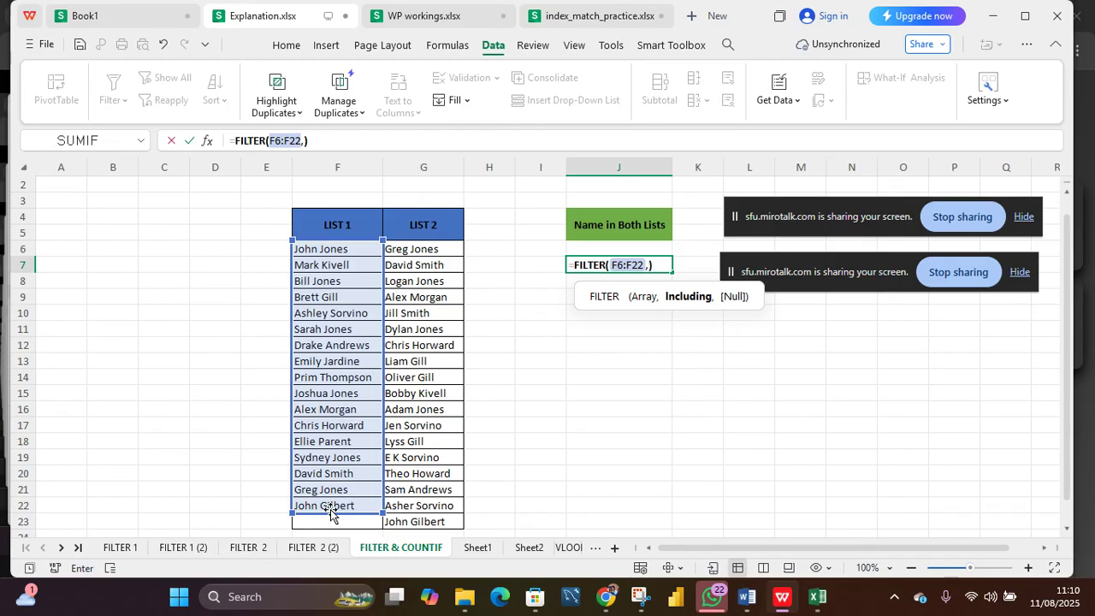
type("countif")
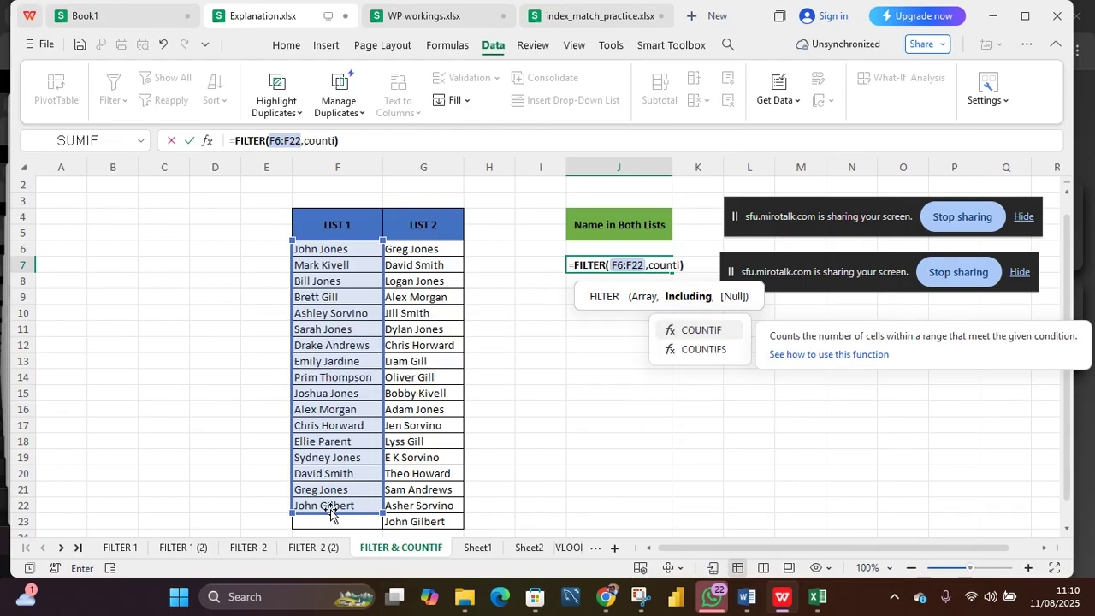
key("Tab")
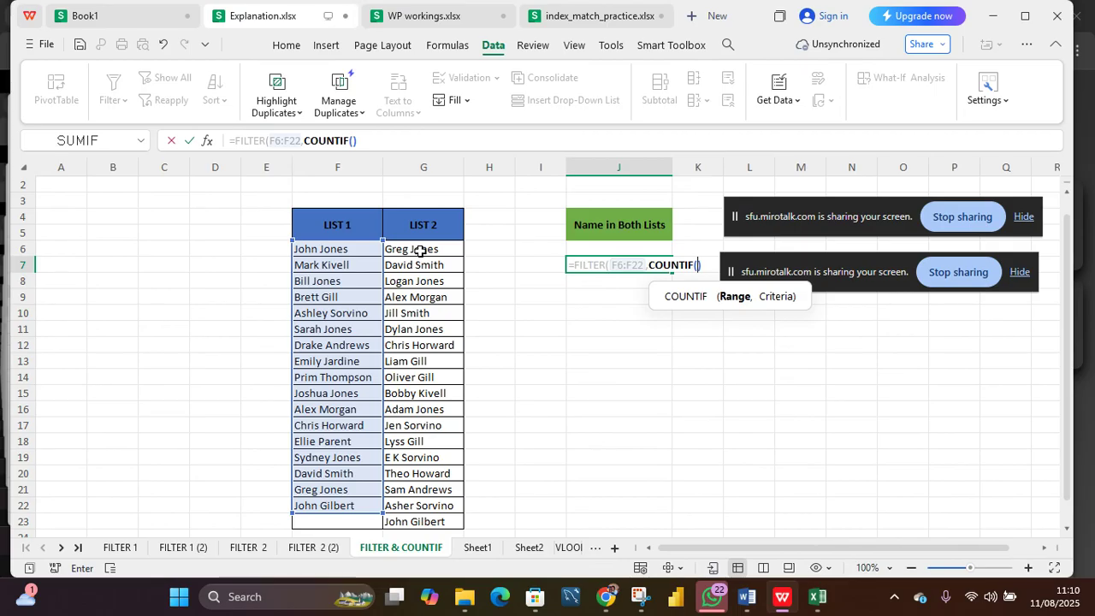
left_click_drag(420, 251, 433, 523)
type(",")
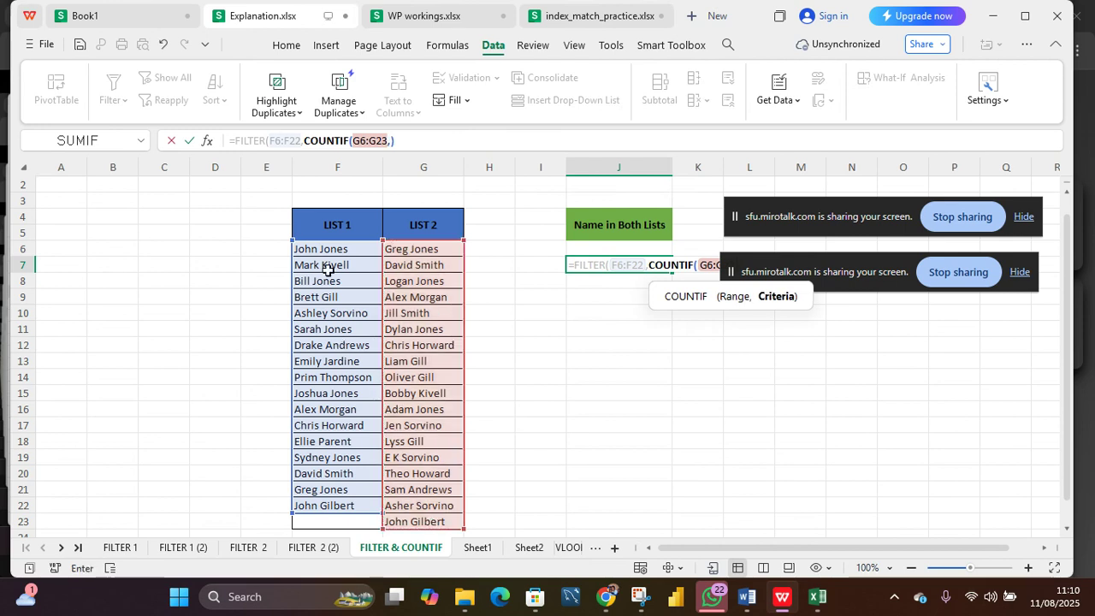
left_click_drag(329, 249, 343, 510)
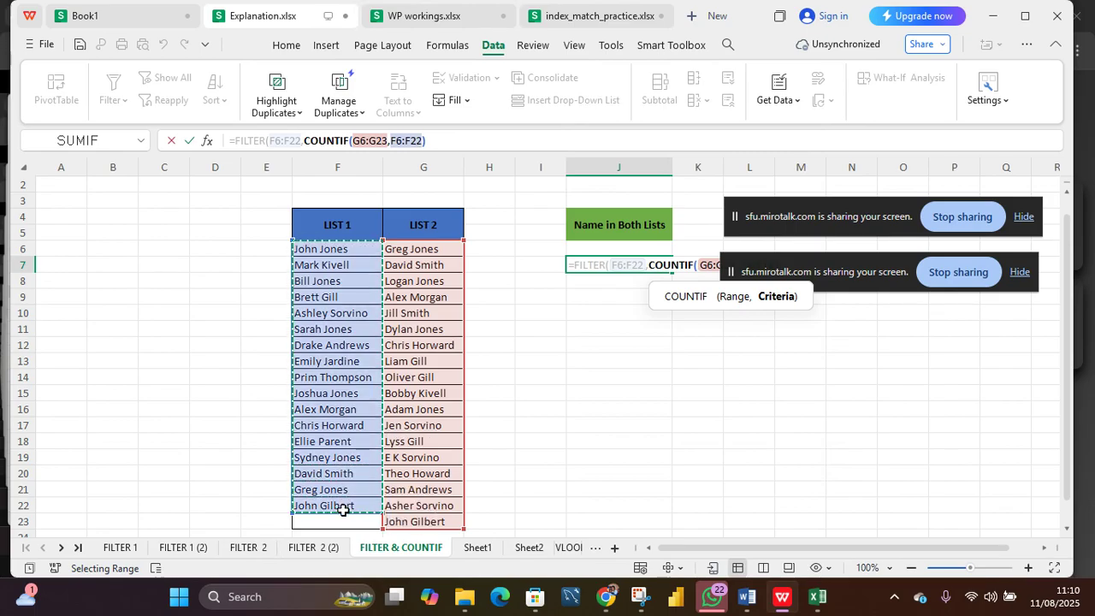
key("Return")
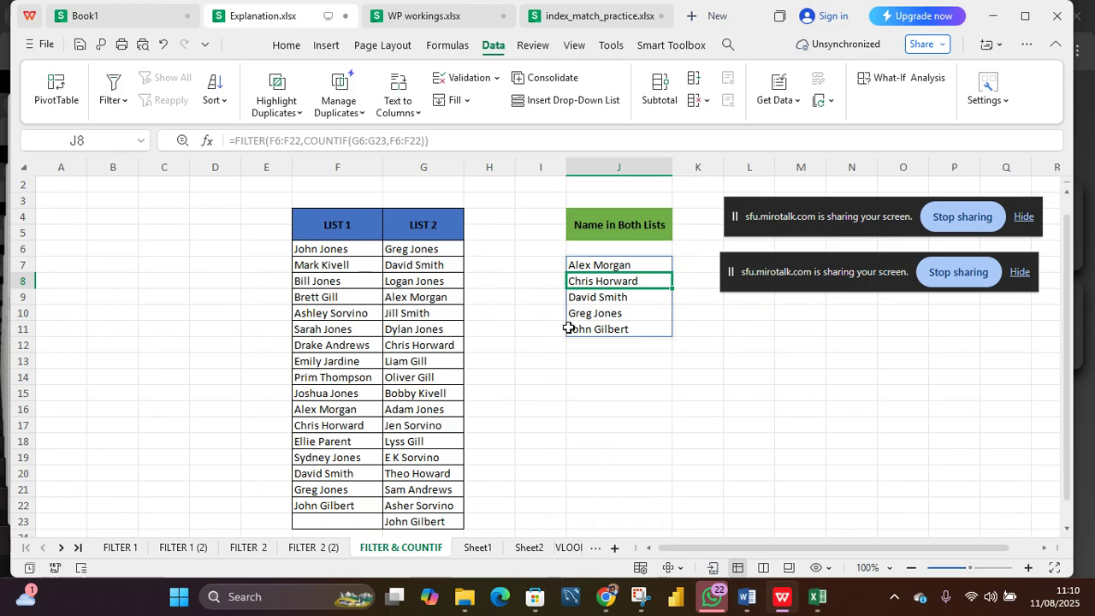
Step: Inspect the last entries of both lists and the ranges referenced by the formula in J7
left_click(408, 524)
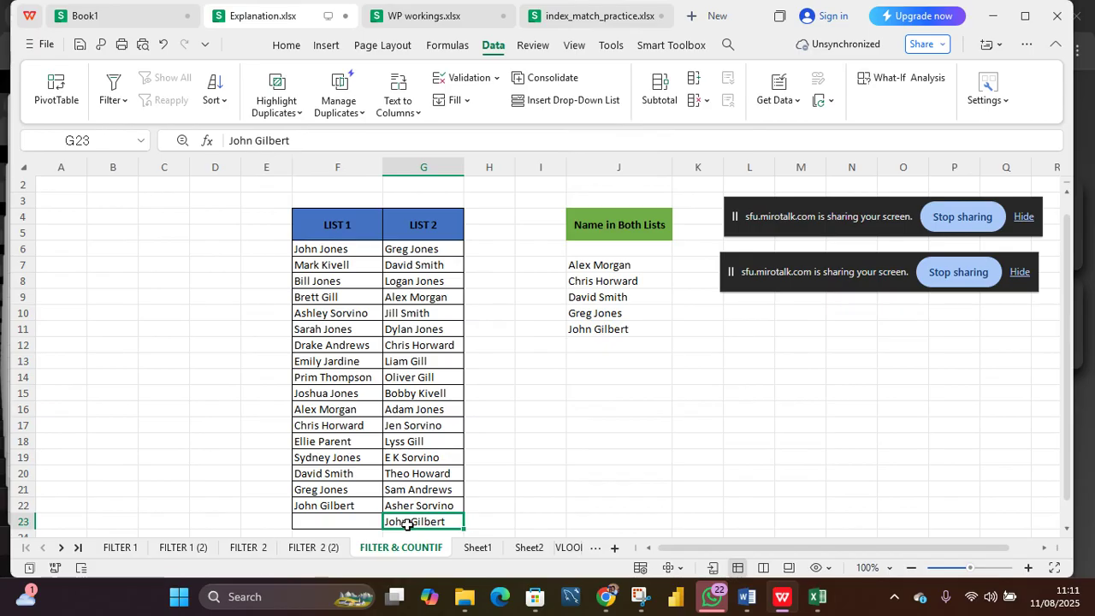
left_click(340, 507)
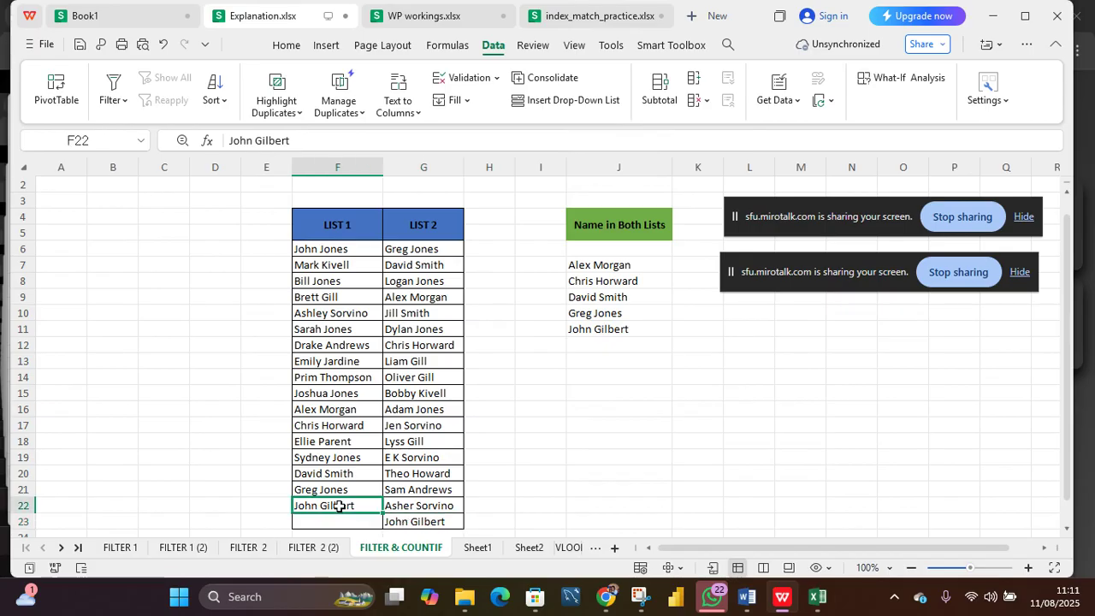
left_click(601, 261)
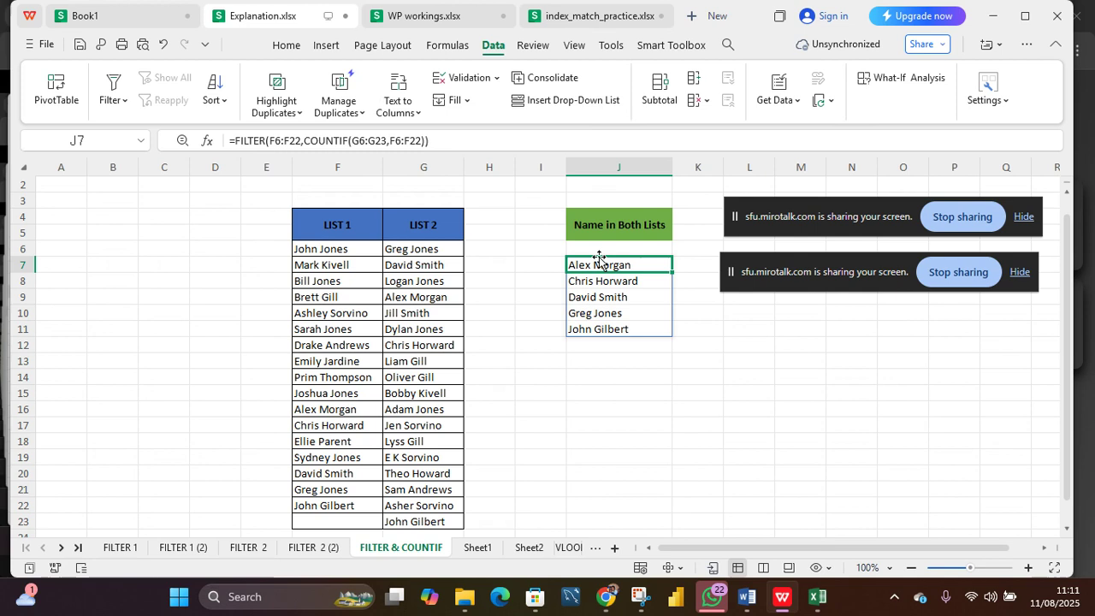
left_click(276, 139)
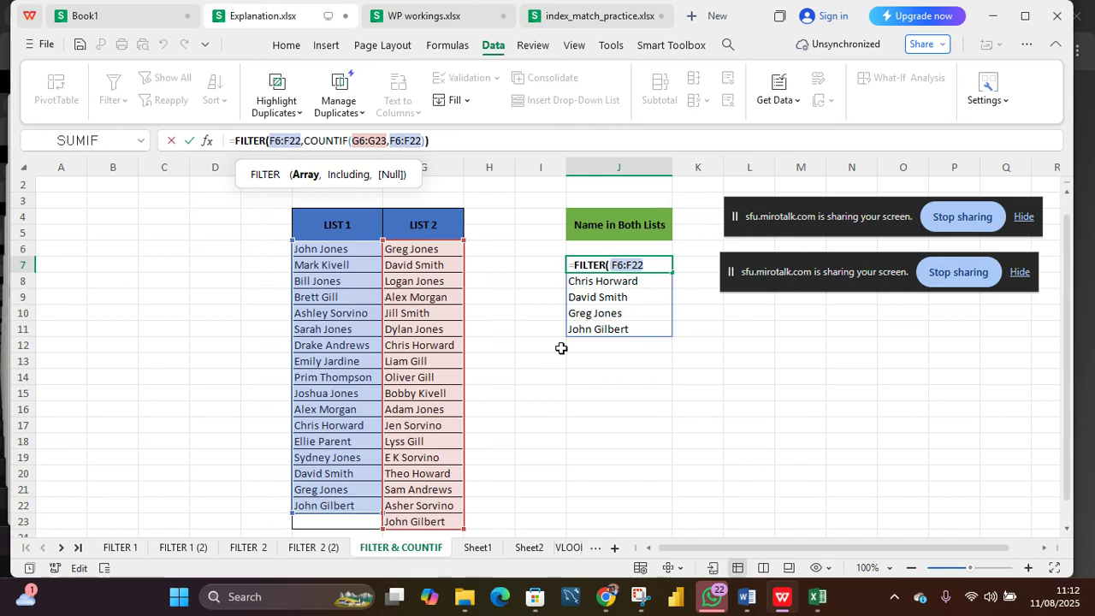
key("Return")
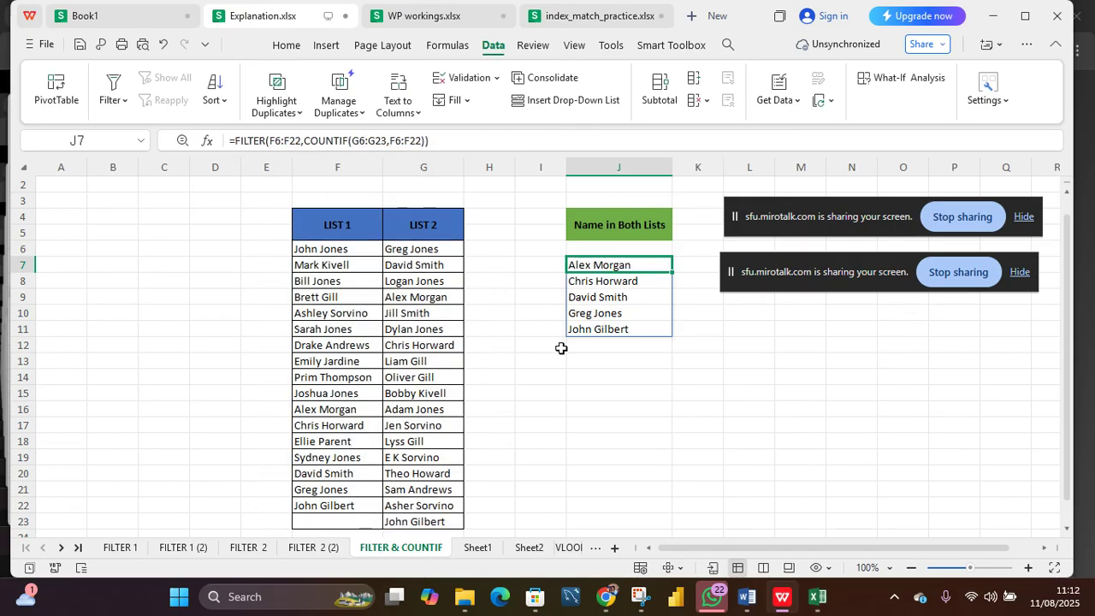
left_click(555, 404)
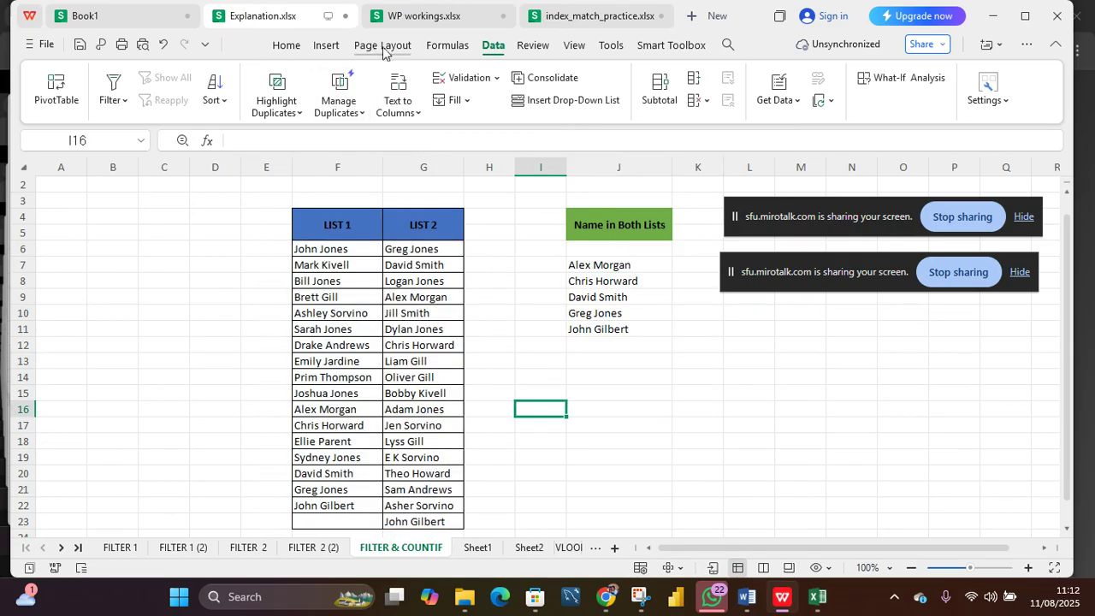
Step: Browse the Financial, Text, Logical and Date and Time function categories in the formula library
left_click(436, 51)
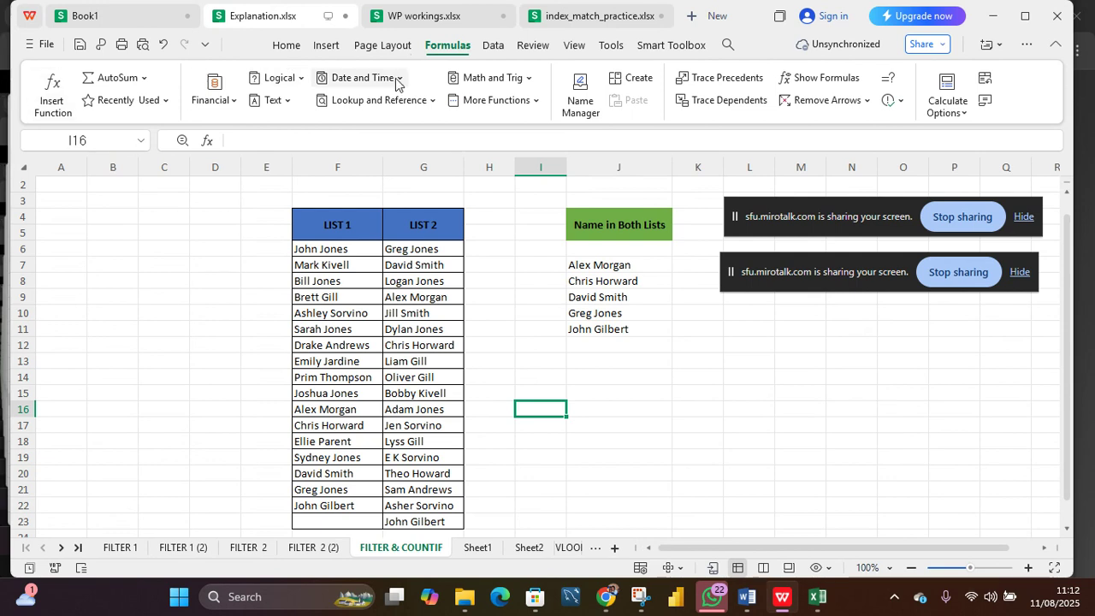
left_click(234, 100)
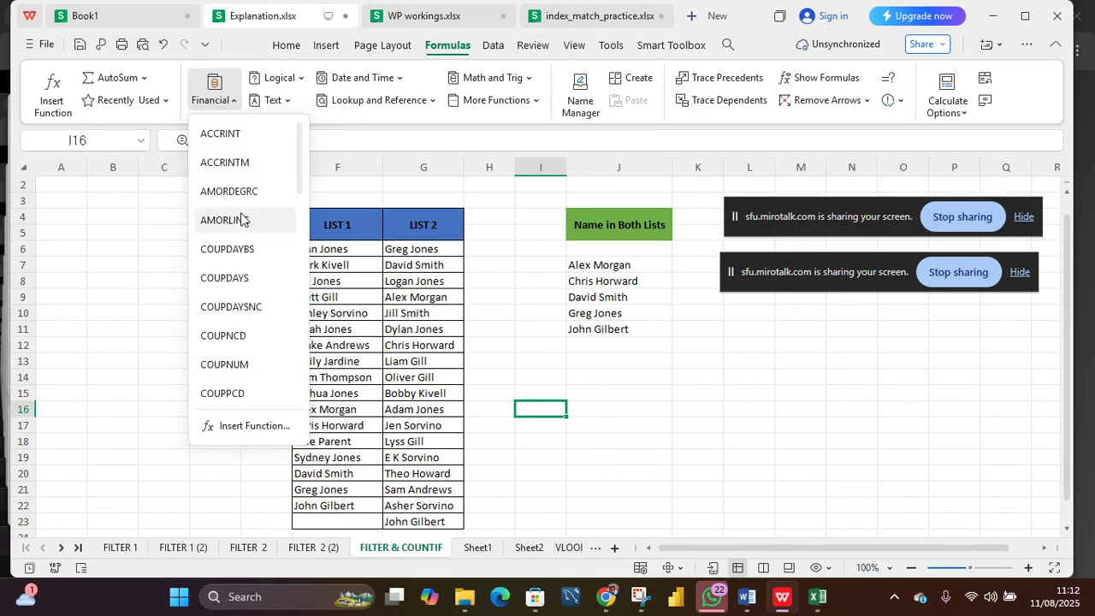
left_click(287, 102)
left_click(272, 101)
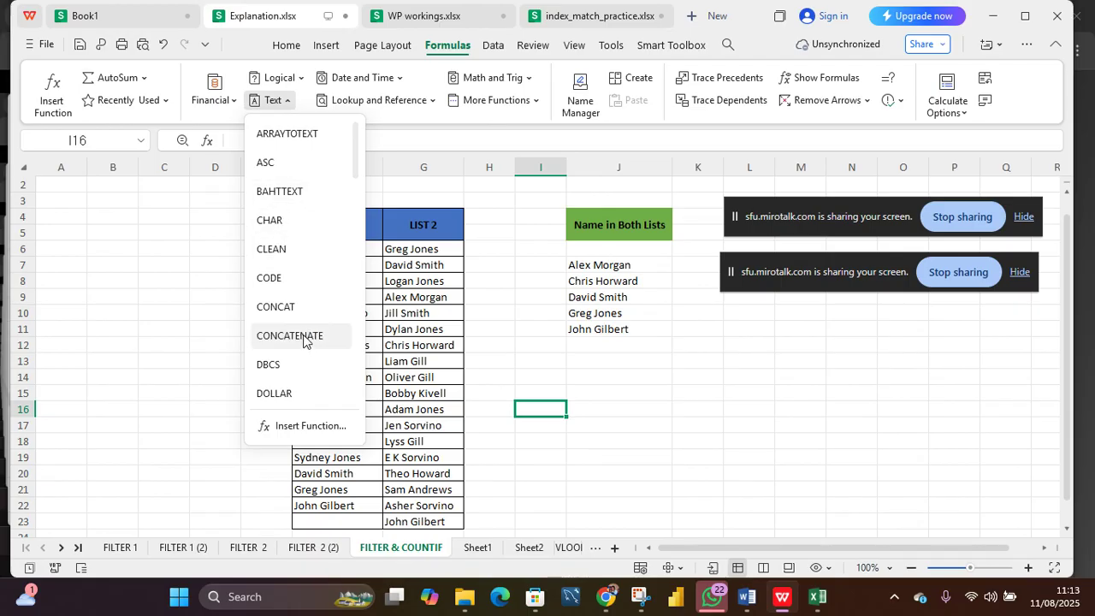
left_click(297, 81)
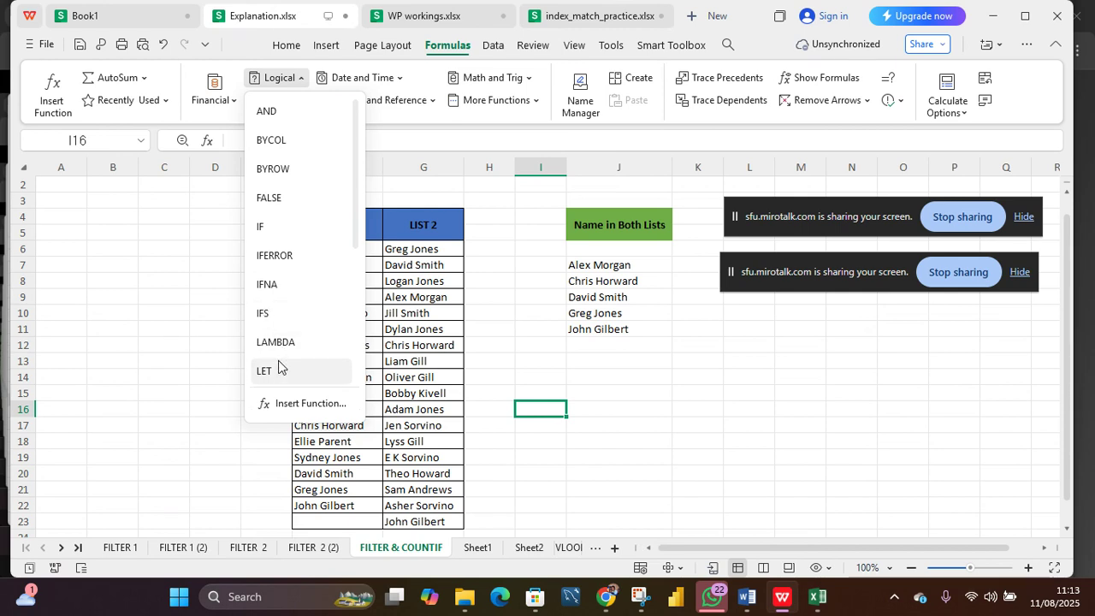
scroll(274, 269, "down", 2)
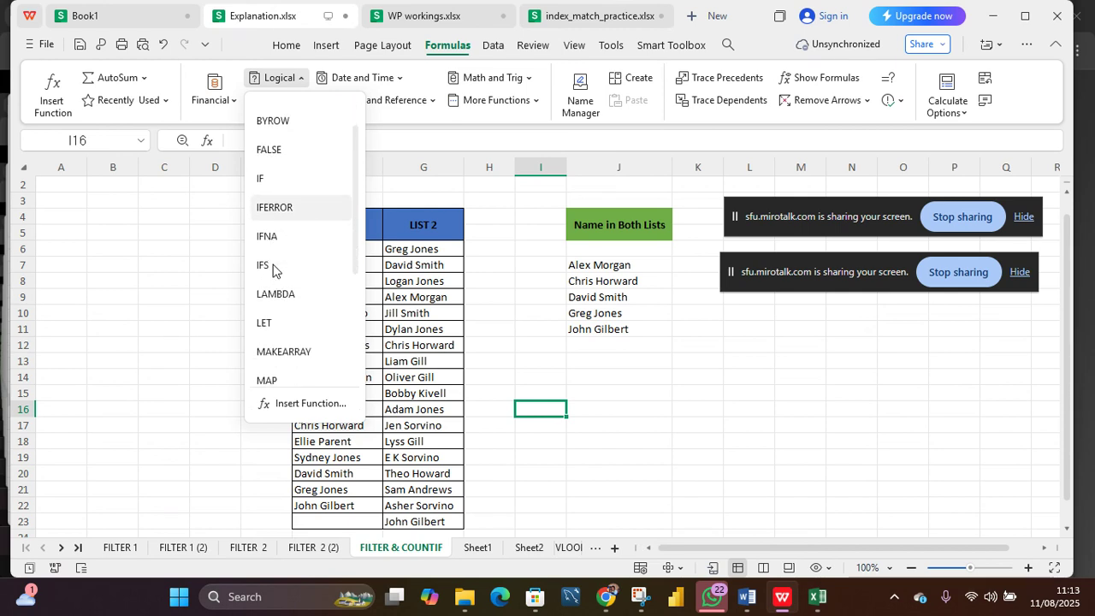
scroll(273, 270, "down", 3)
scroll(273, 270, "down", 4)
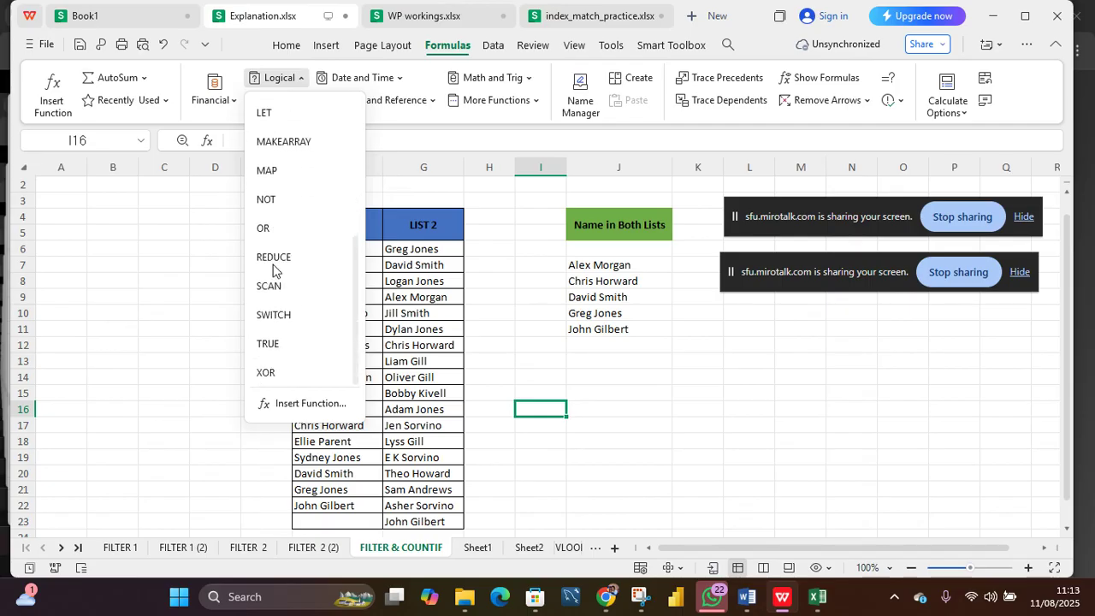
scroll(305, 152, "up", 9)
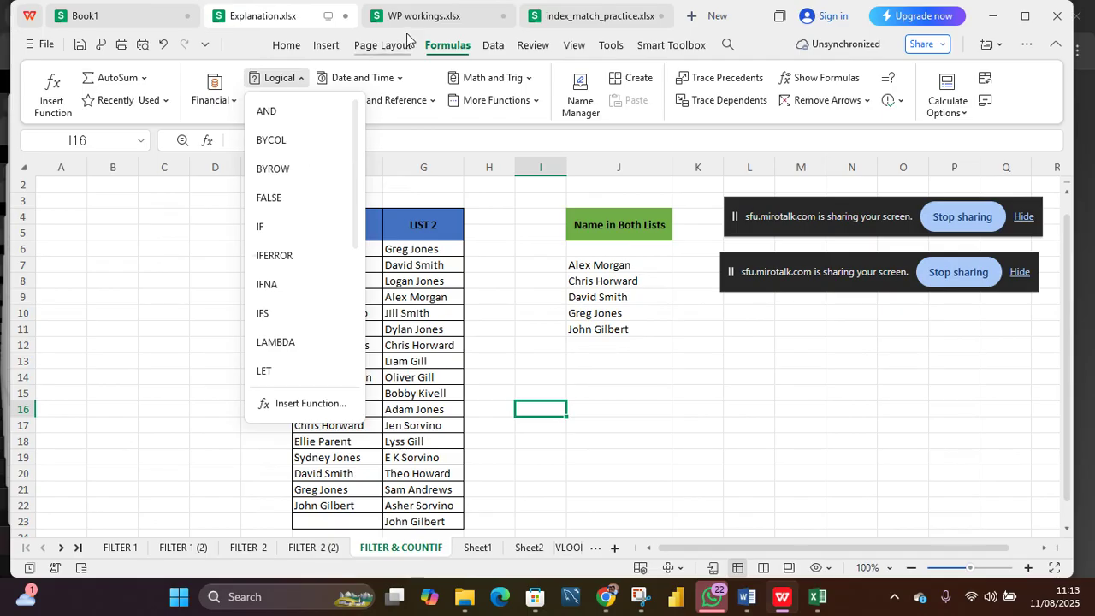
left_click(399, 81)
left_click(399, 78)
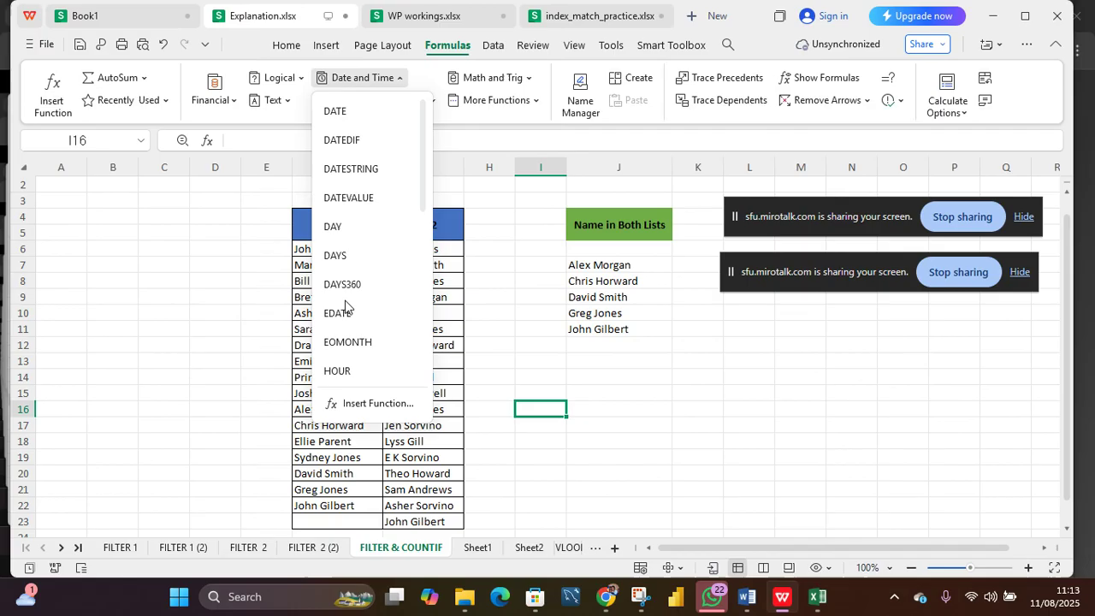
scroll(347, 308, "down", 2)
scroll(346, 307, "down", 2)
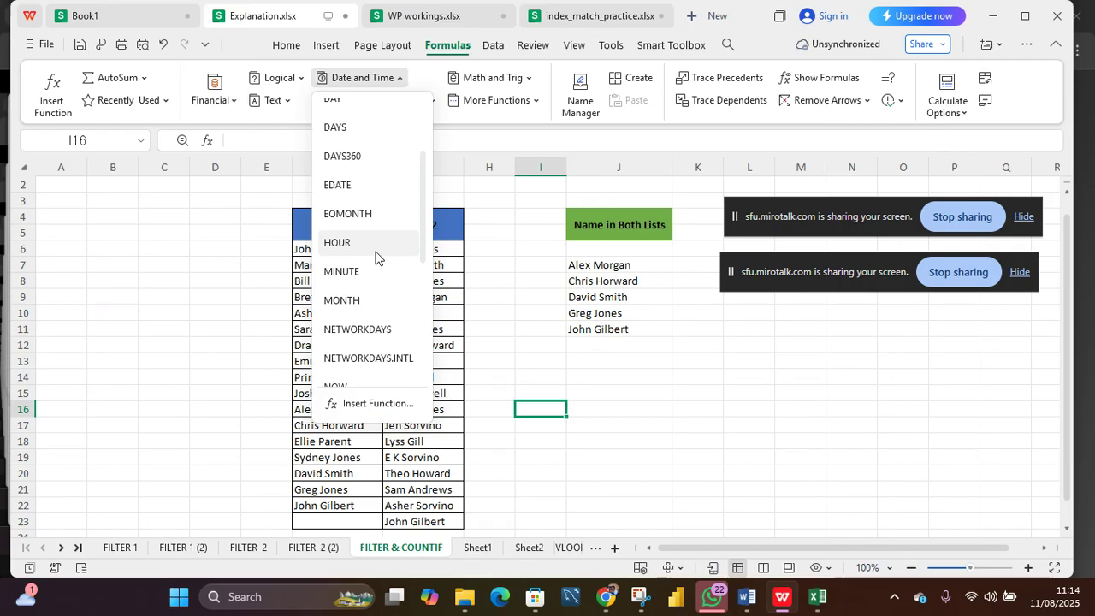
scroll(349, 287, "down", 3)
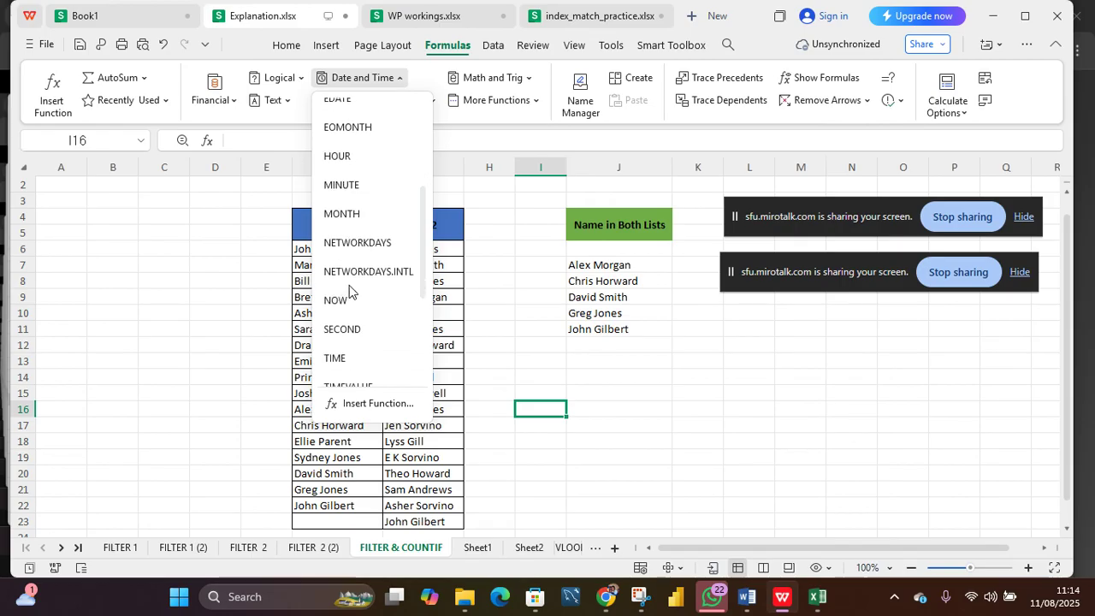
scroll(349, 291, "down", 5)
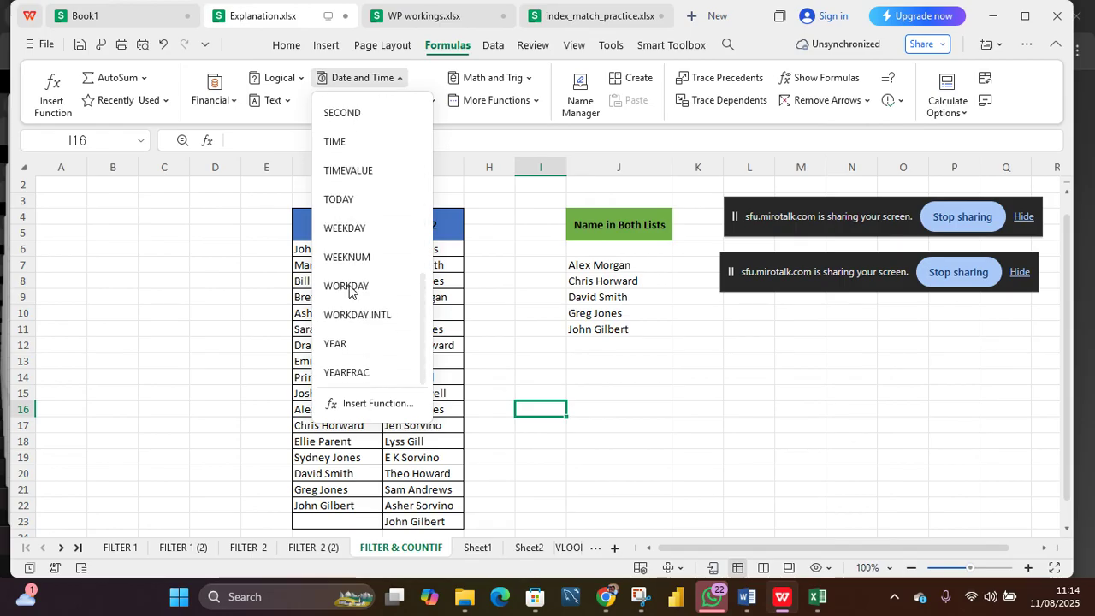
scroll(349, 290, "up", 10)
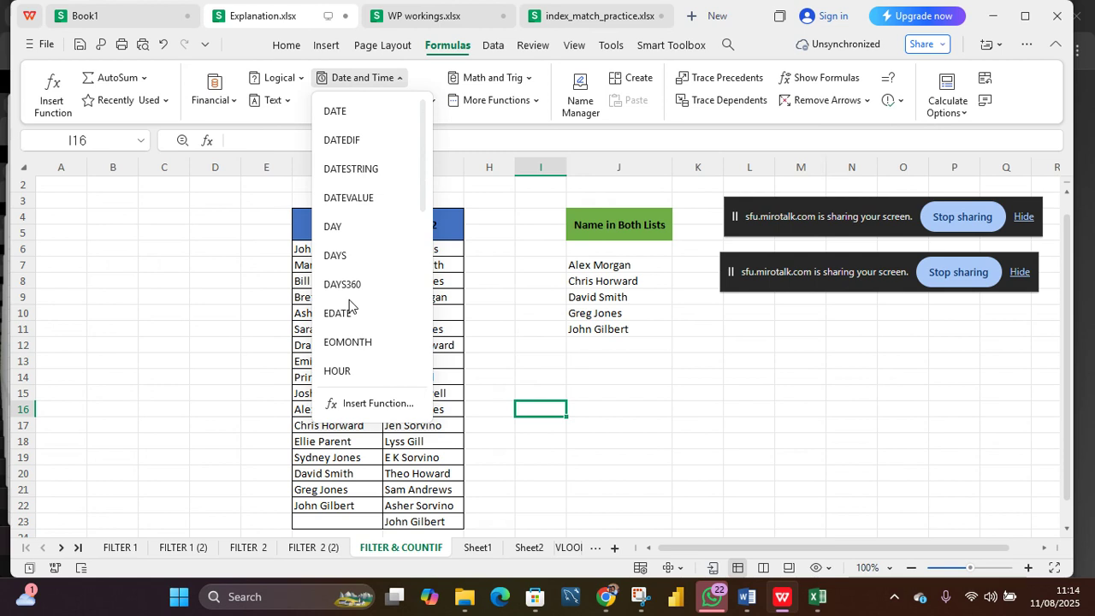
left_click(215, 247)
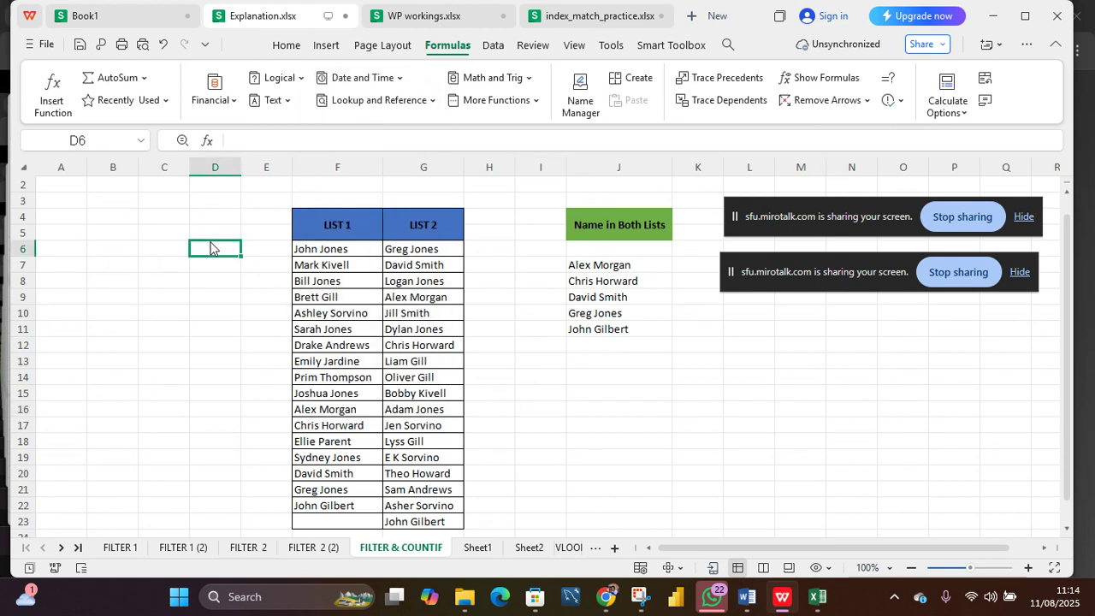
Step: Browse the Lookup and Reference function list to locate the FILTER function
left_click(430, 102)
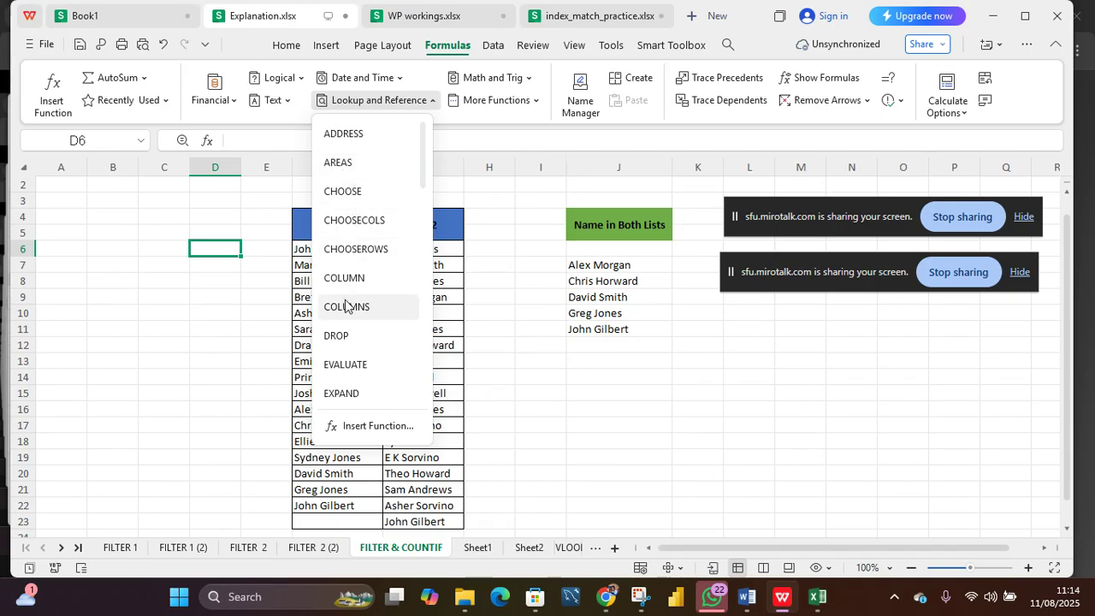
scroll(346, 306, "down", 3)
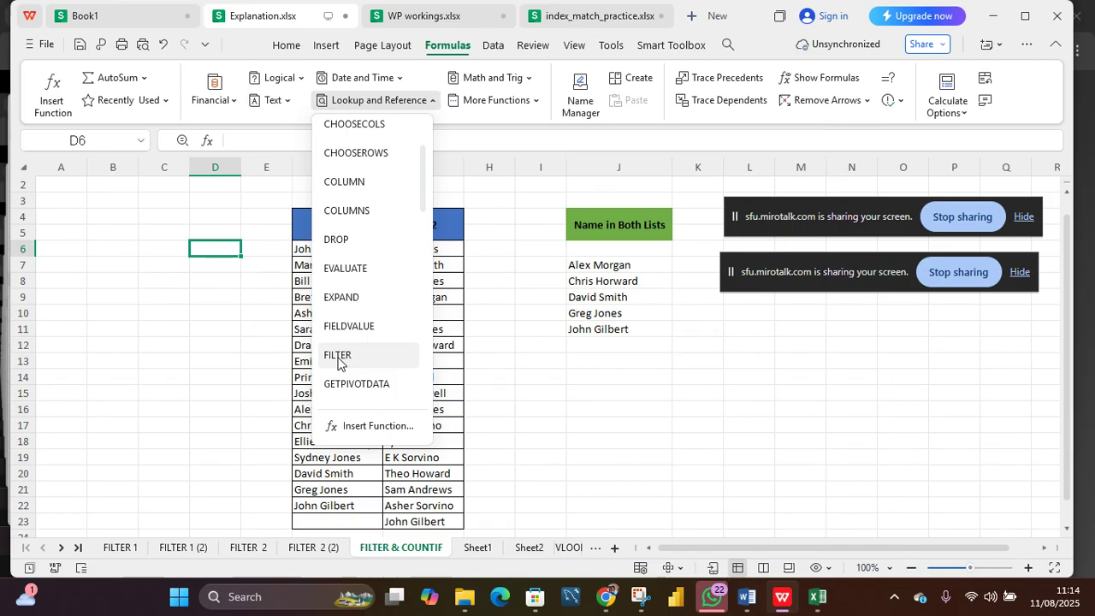
scroll(339, 351, "down", 3)
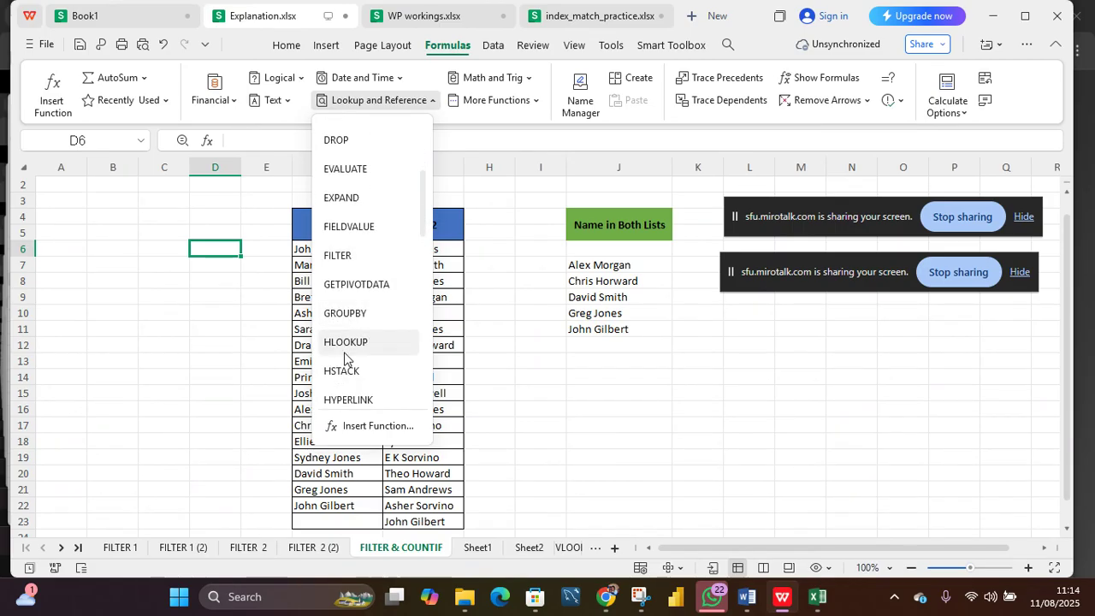
scroll(339, 347, "down", 1)
scroll(338, 345, "down", 1)
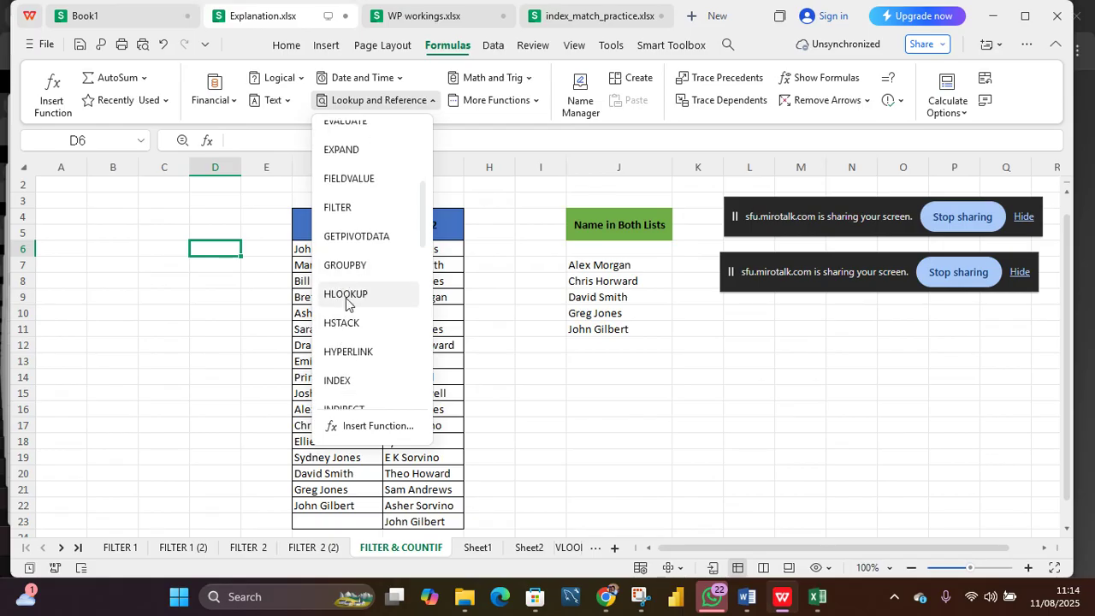
scroll(346, 296, "down", 1)
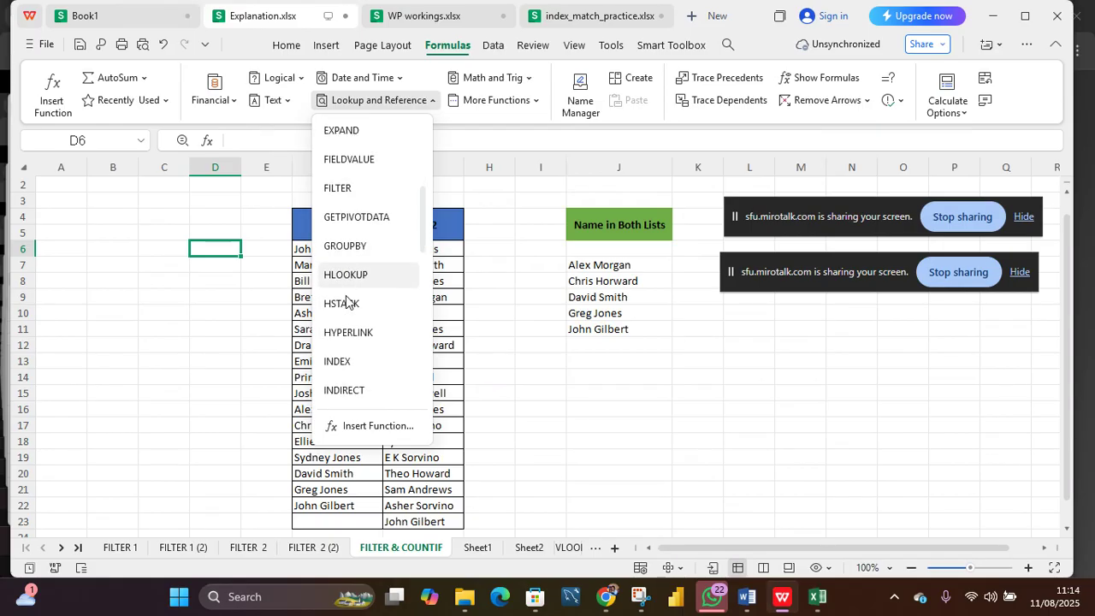
Step: Look through the remaining functions in the Lookup and Reference list
scroll(346, 299, "down", 1)
scroll(338, 351, "down", 2)
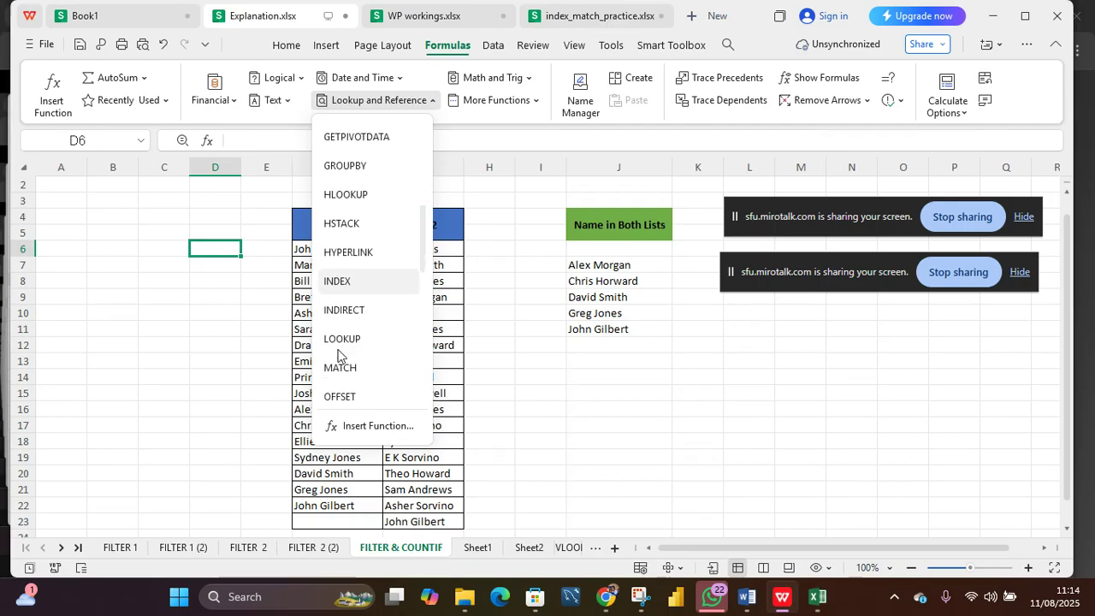
scroll(339, 352, "down", 1)
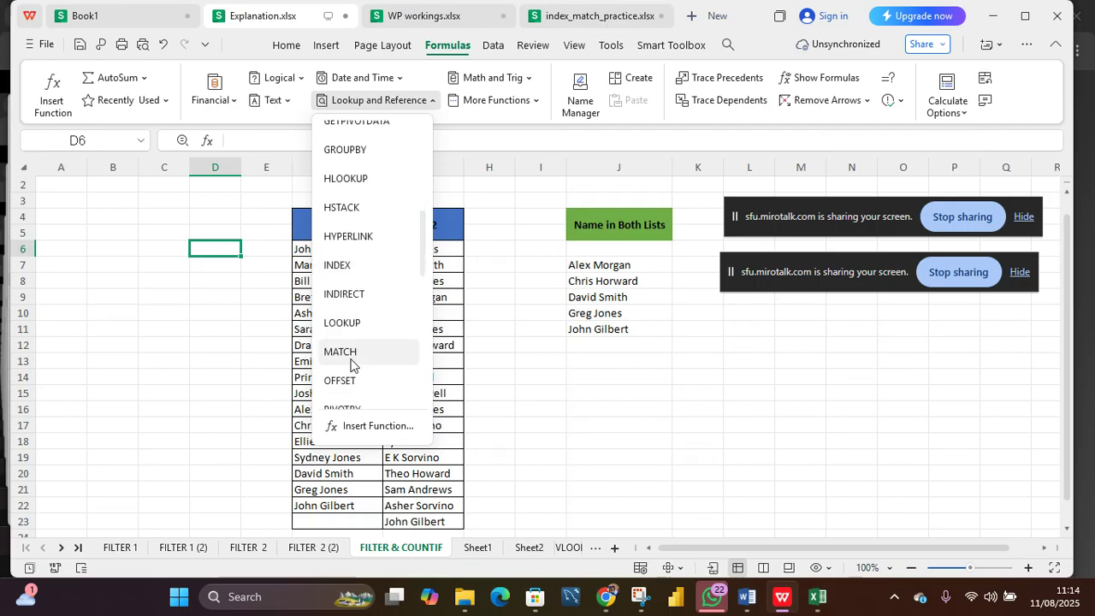
scroll(350, 366, "down", 3)
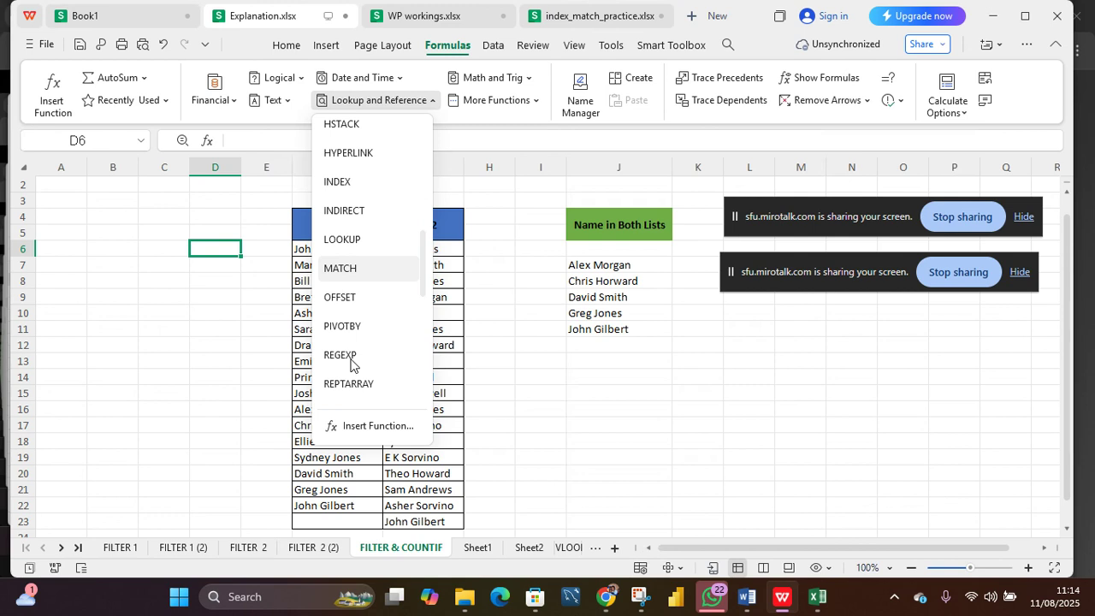
scroll(350, 365, "down", 5)
scroll(350, 366, "down", 7)
scroll(350, 366, "down", 3)
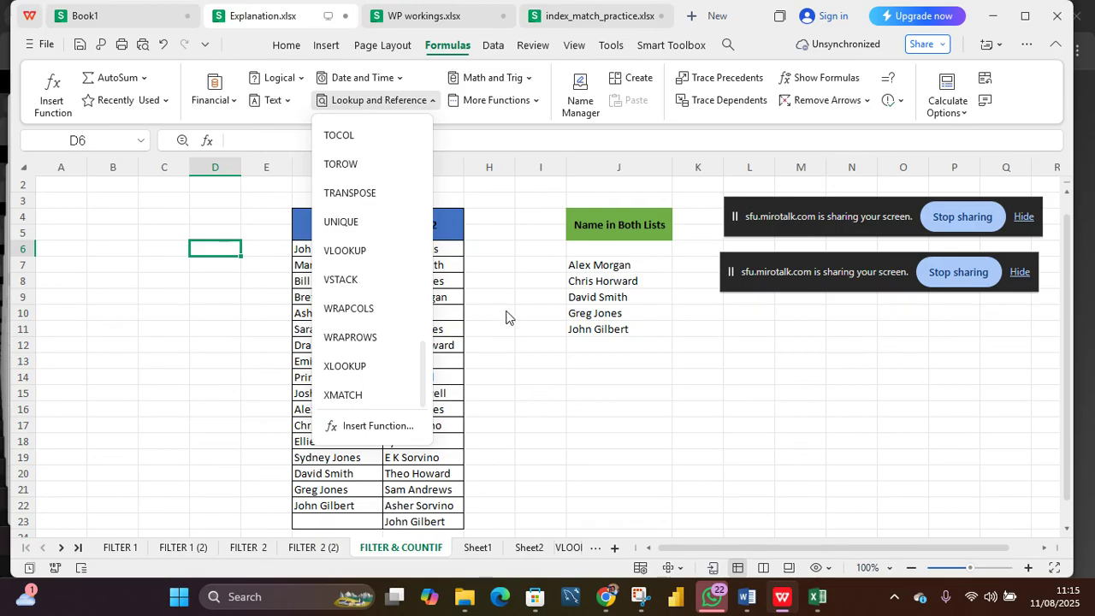
Step: Open the Math and Trig function category and browse its function list
left_click(527, 79)
scroll(483, 270, "down", 5)
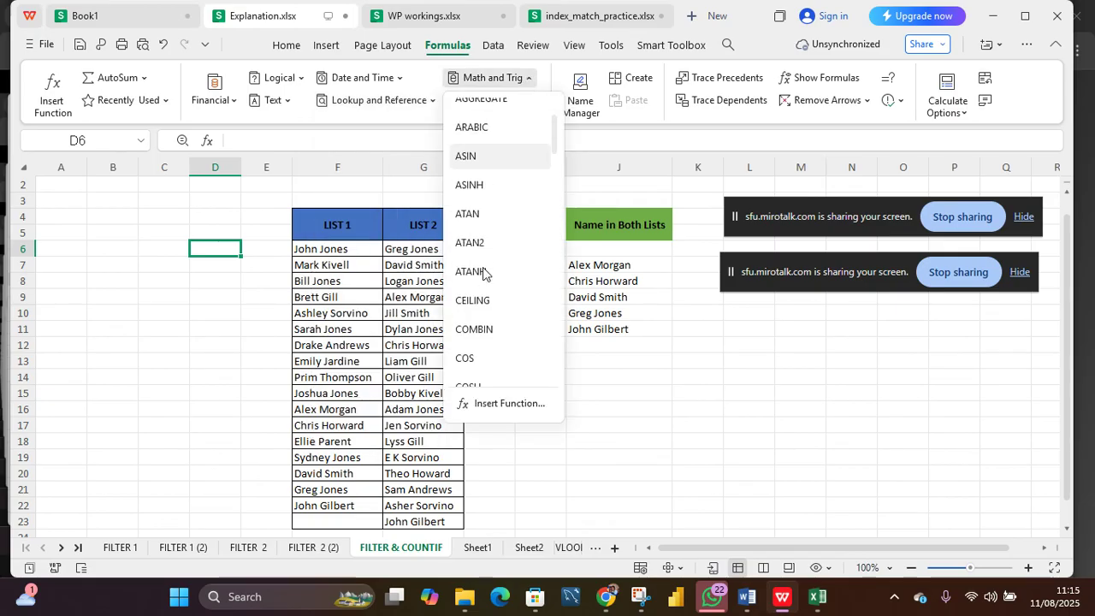
scroll(484, 273, "down", 8)
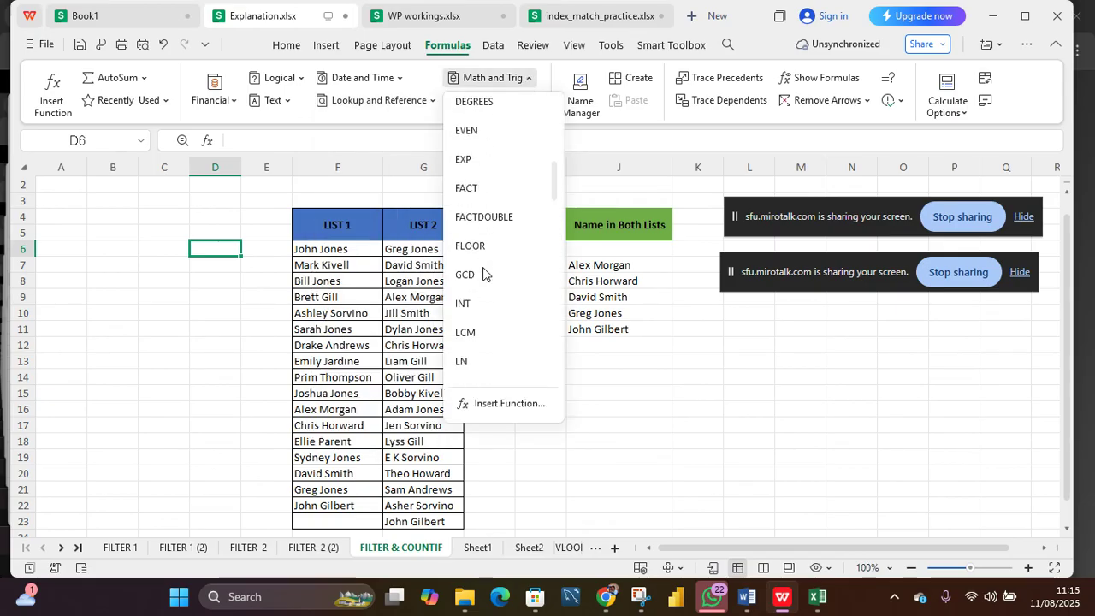
scroll(482, 272, "down", 5)
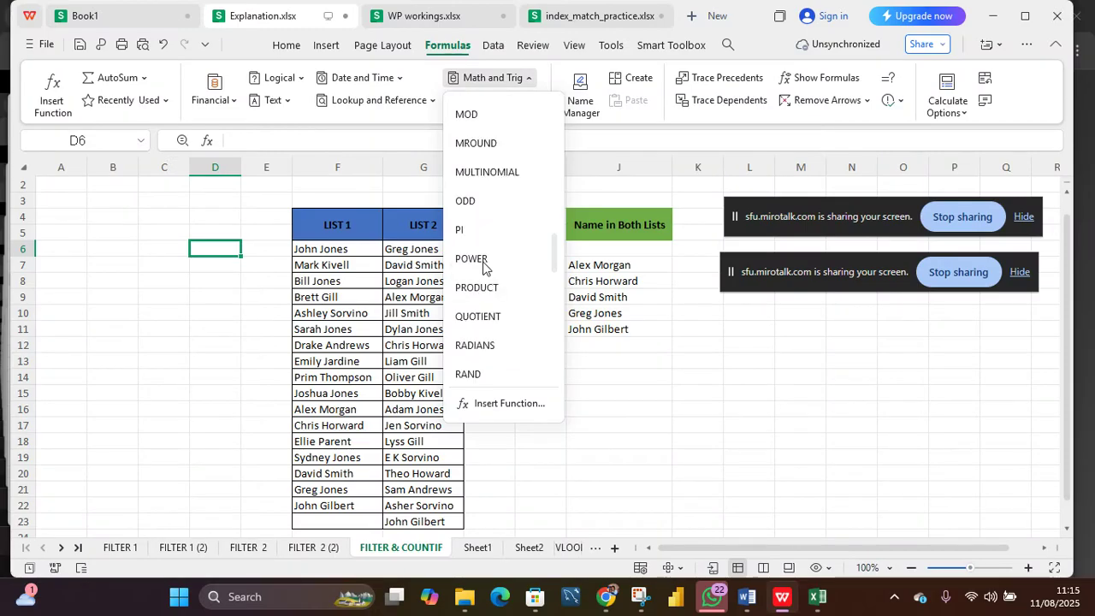
scroll(482, 268, "down", 5)
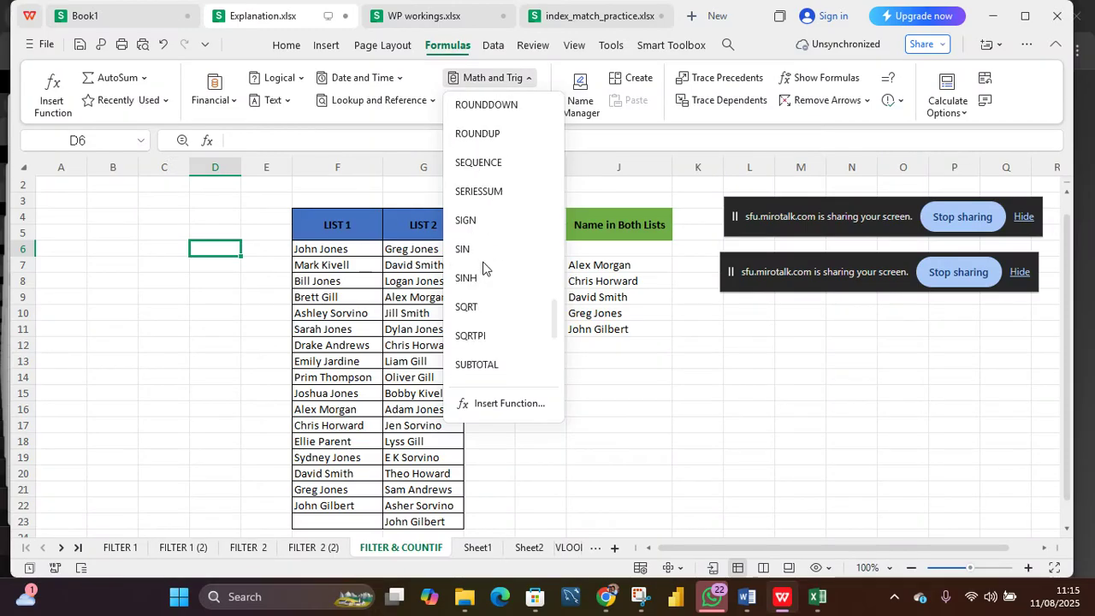
scroll(482, 267, "down", 4)
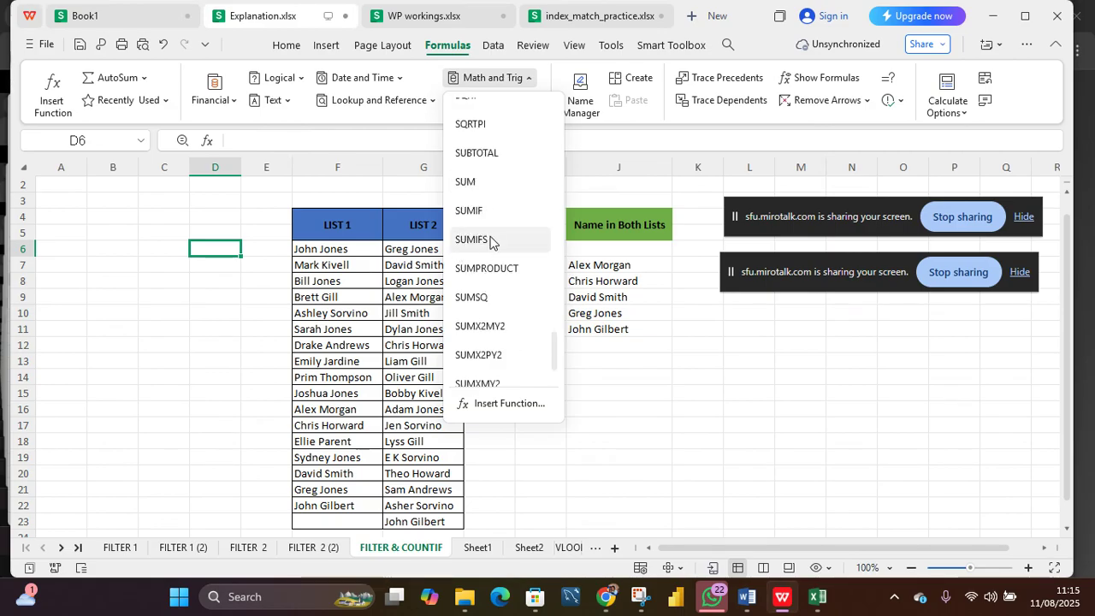
scroll(494, 272, "down", 3)
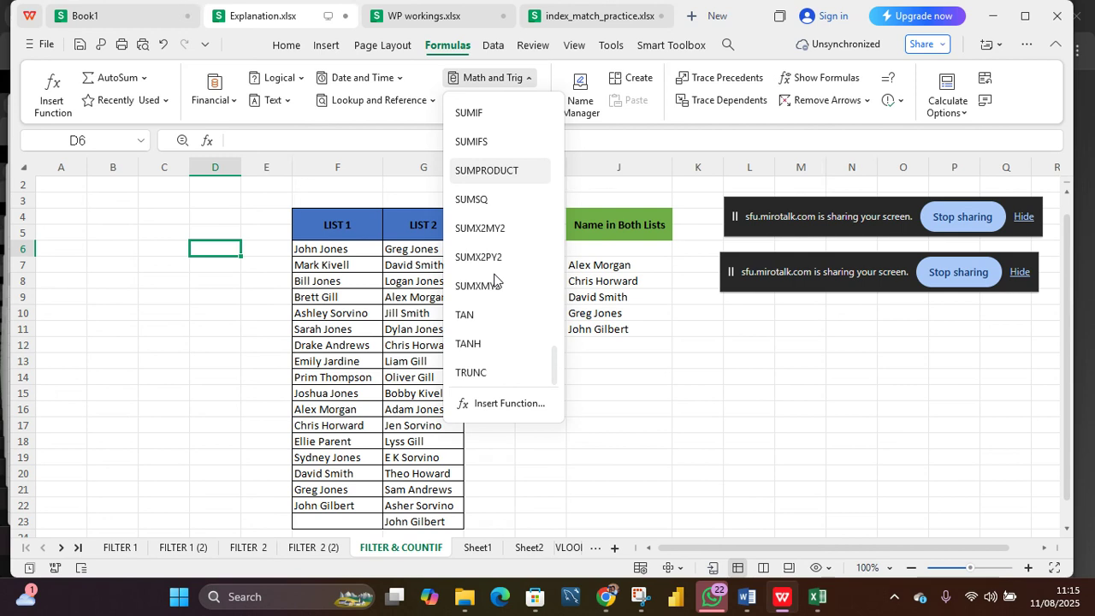
scroll(495, 276, "up", 15)
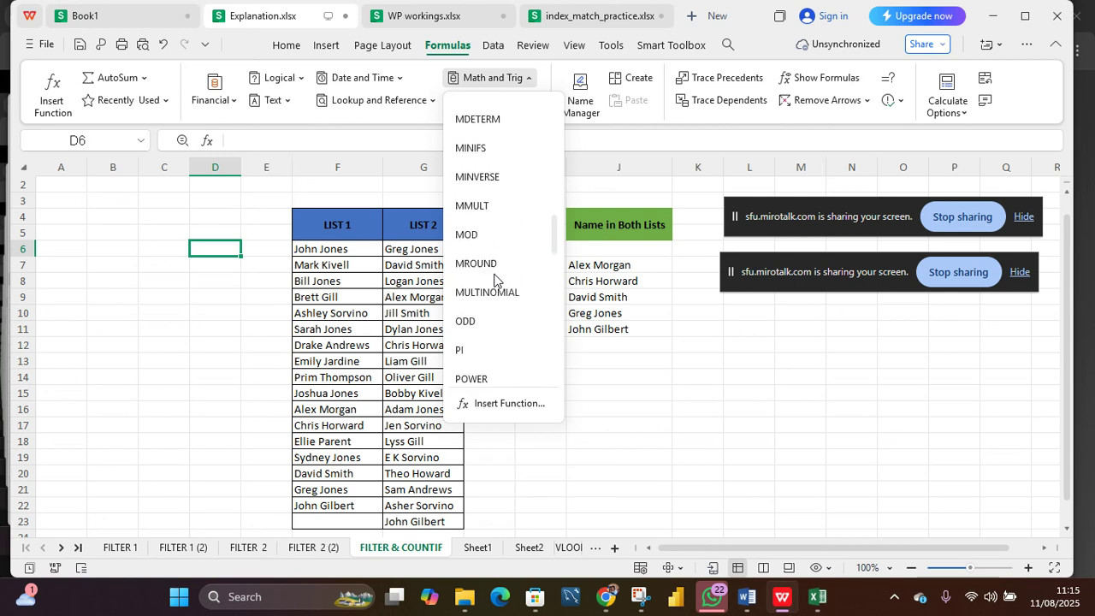
scroll(493, 281, "up", 5)
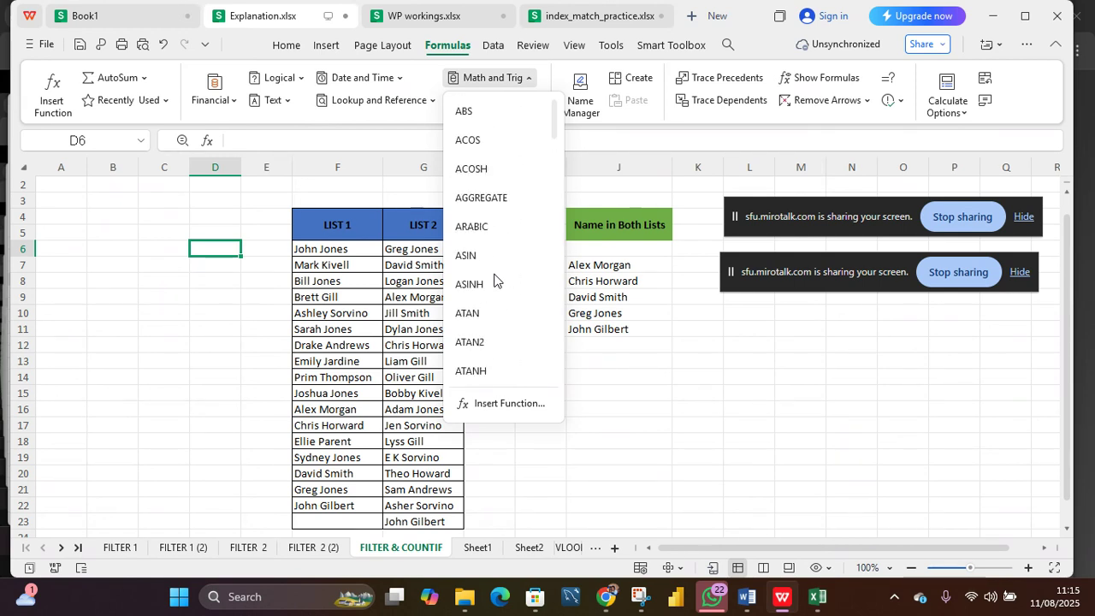
Step: Browse the Statistical, Engineering and Information submenus under More Functions, then close the menu
left_click(593, 137)
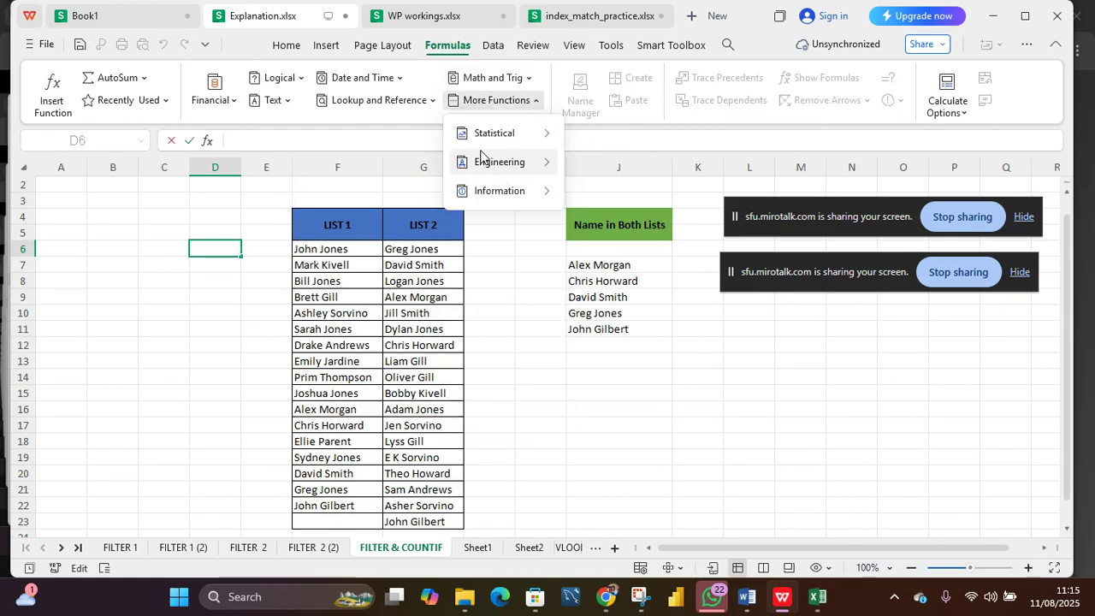
mouse_move(540, 132)
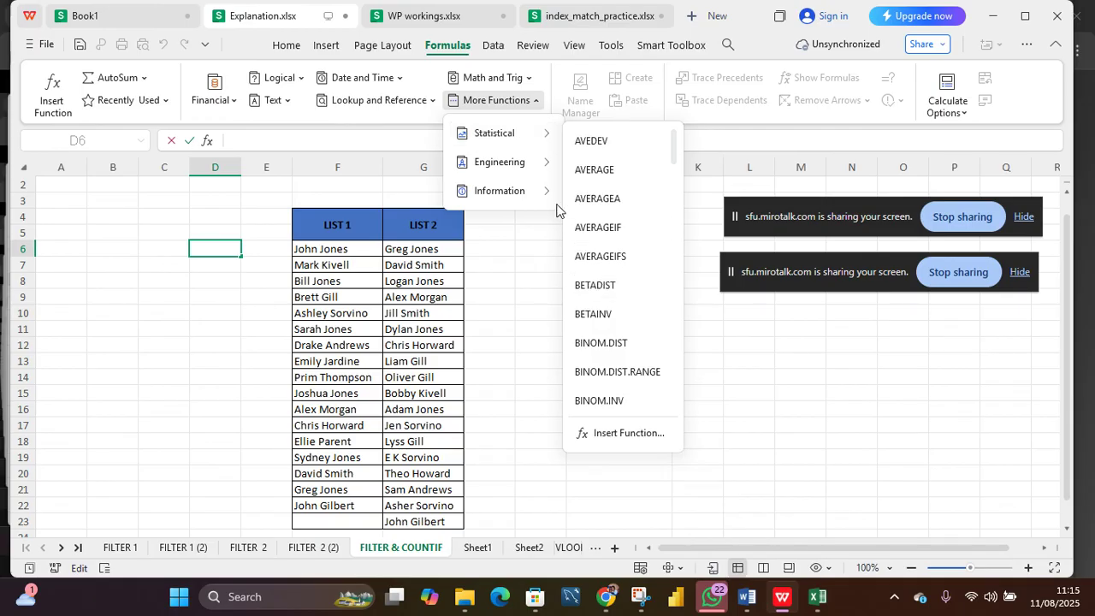
mouse_move(540, 167)
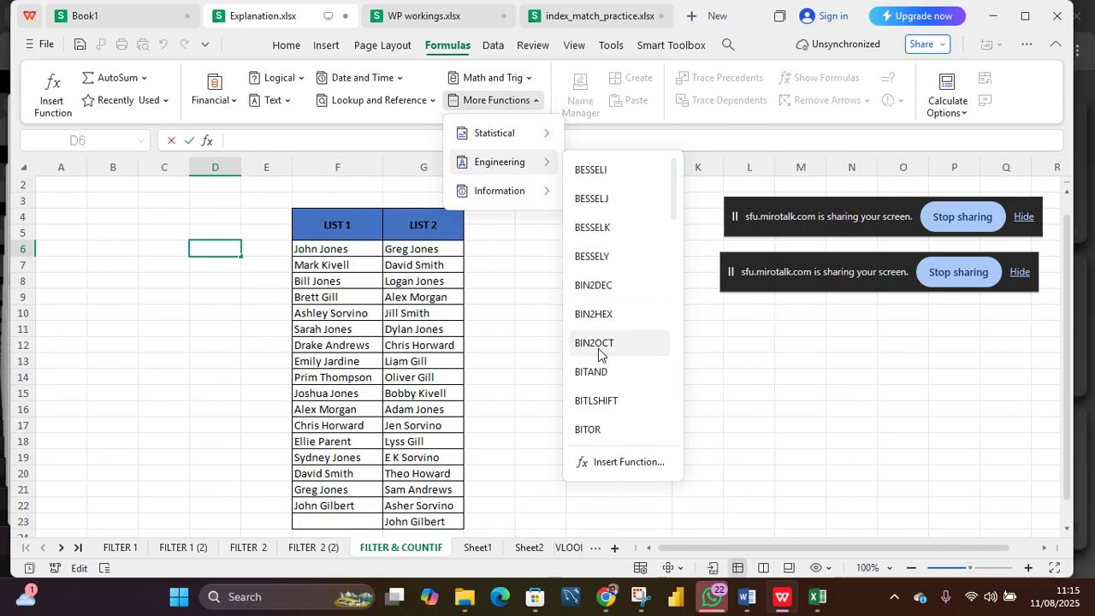
scroll(599, 350, "down", 5)
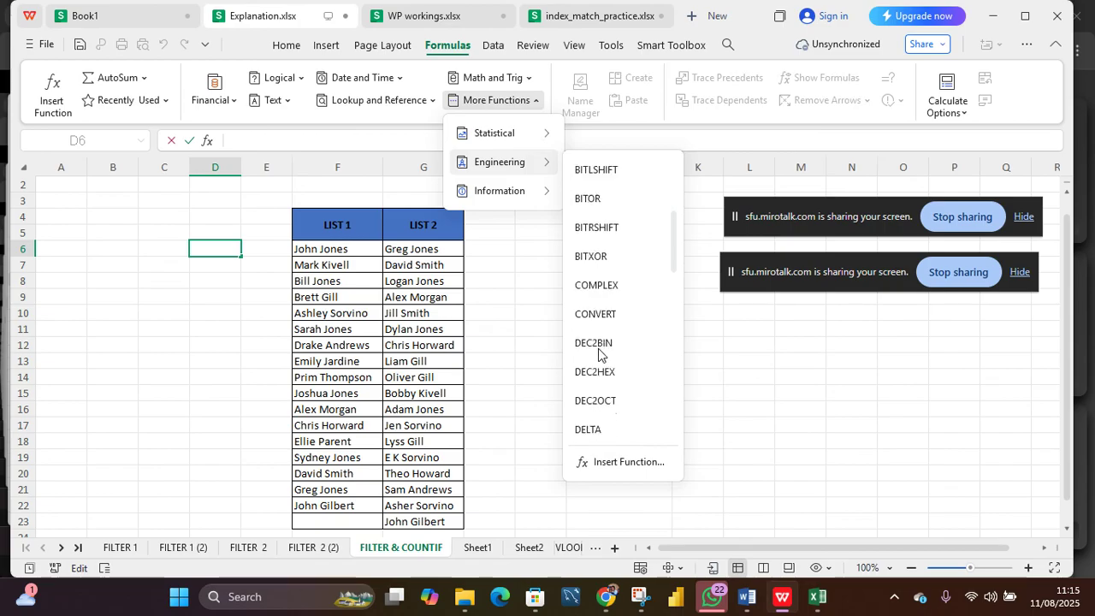
scroll(599, 354, "down", 5)
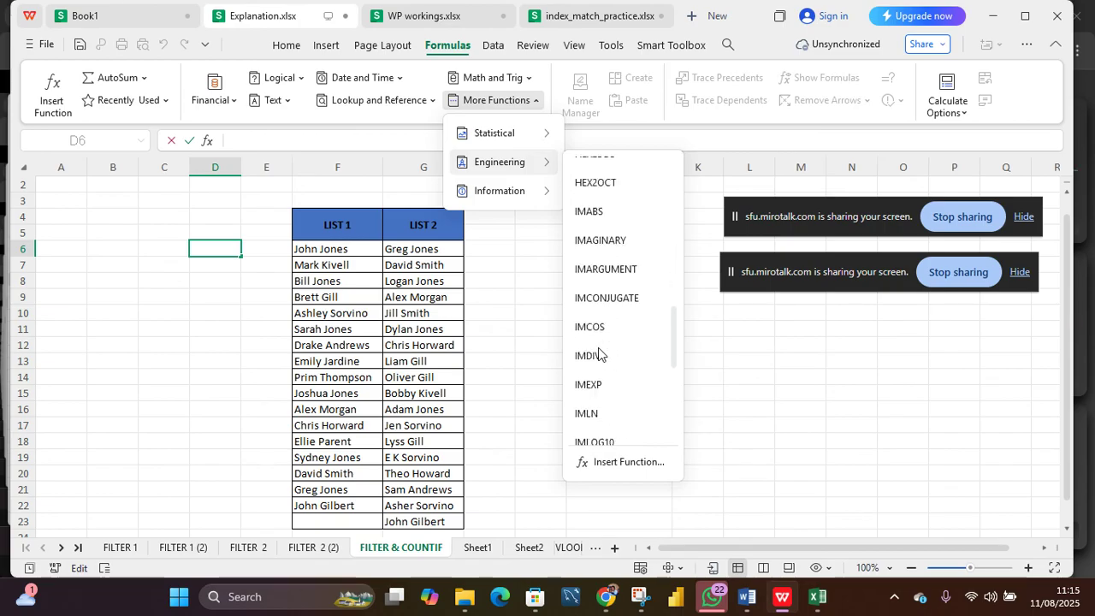
mouse_move(536, 192)
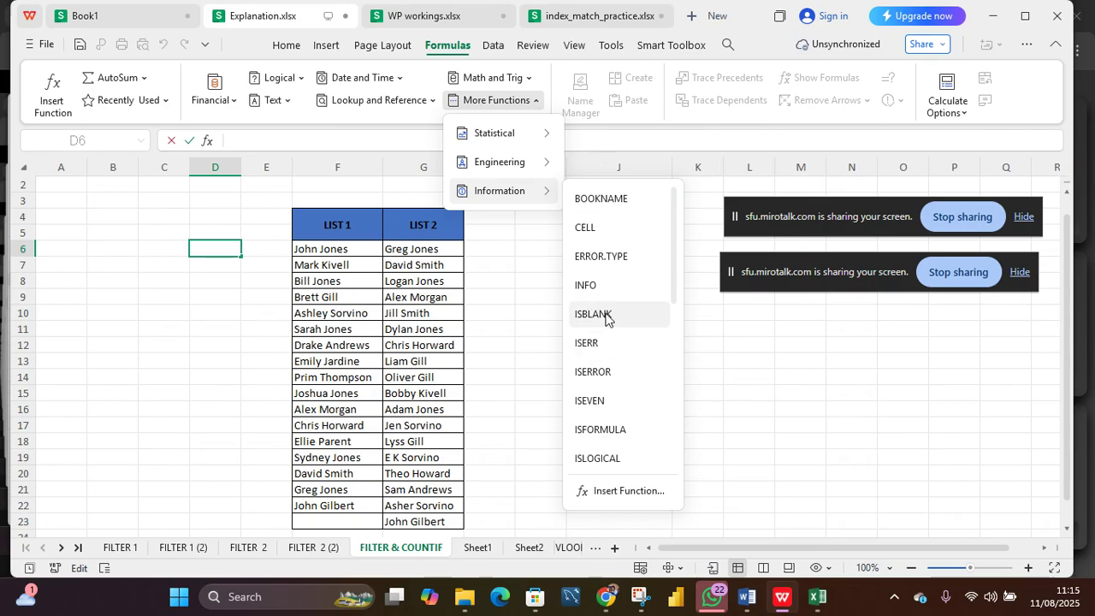
left_click(717, 377)
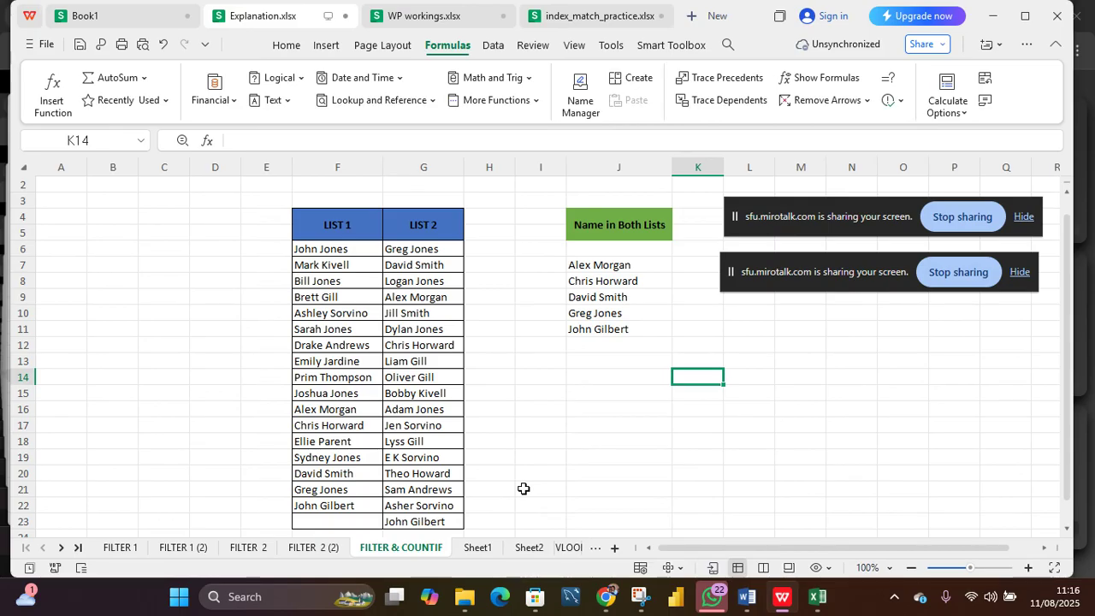
Step: Switch to Sheet1 and enter VLOOKUP as a label in B2
left_click(485, 547)
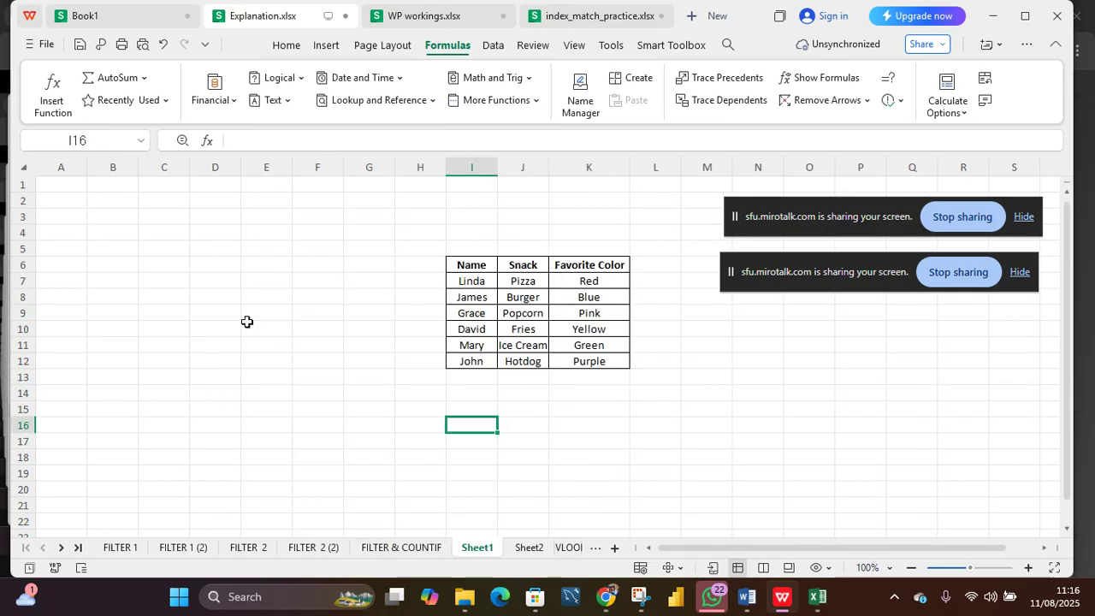
left_click(119, 203)
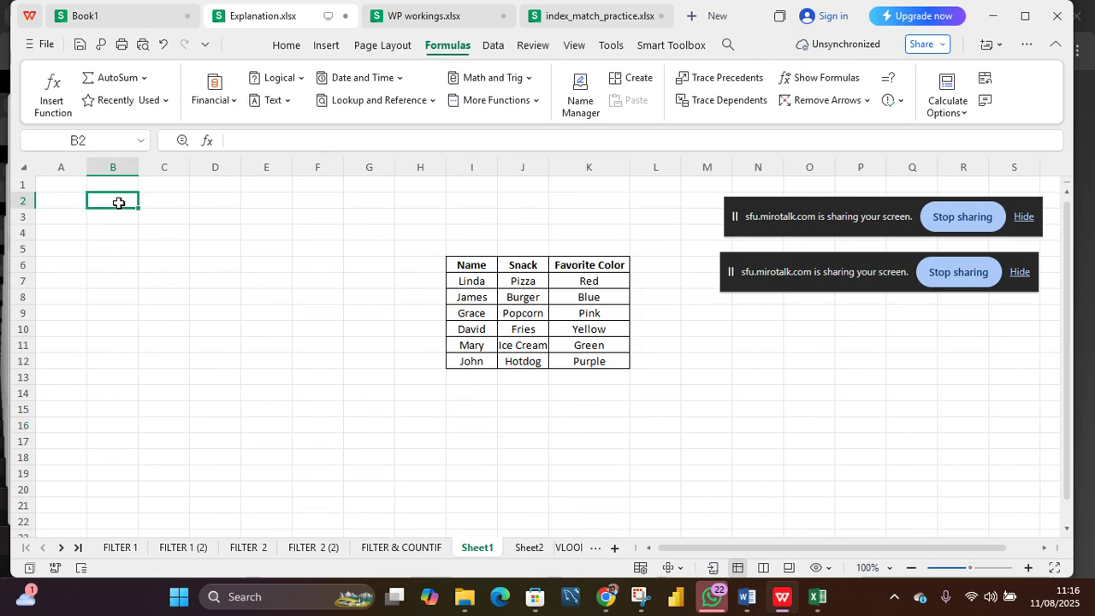
type("vloo")
key("BackSpace")
key("BackSpace")
key("BackSpace")
key("BackSpace")
type("VLOOKUP")
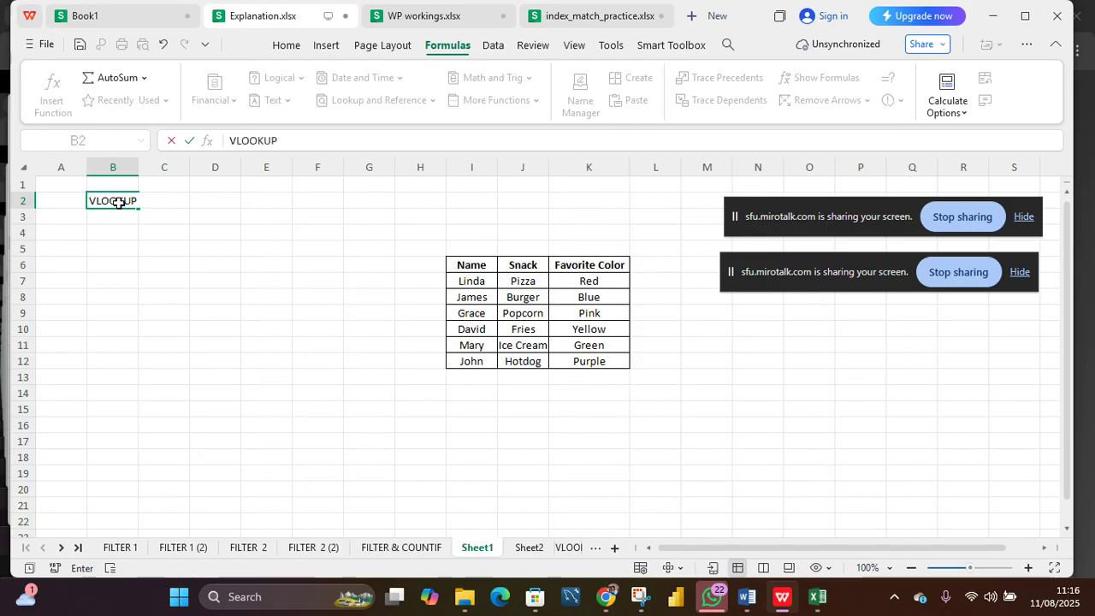
key("Return")
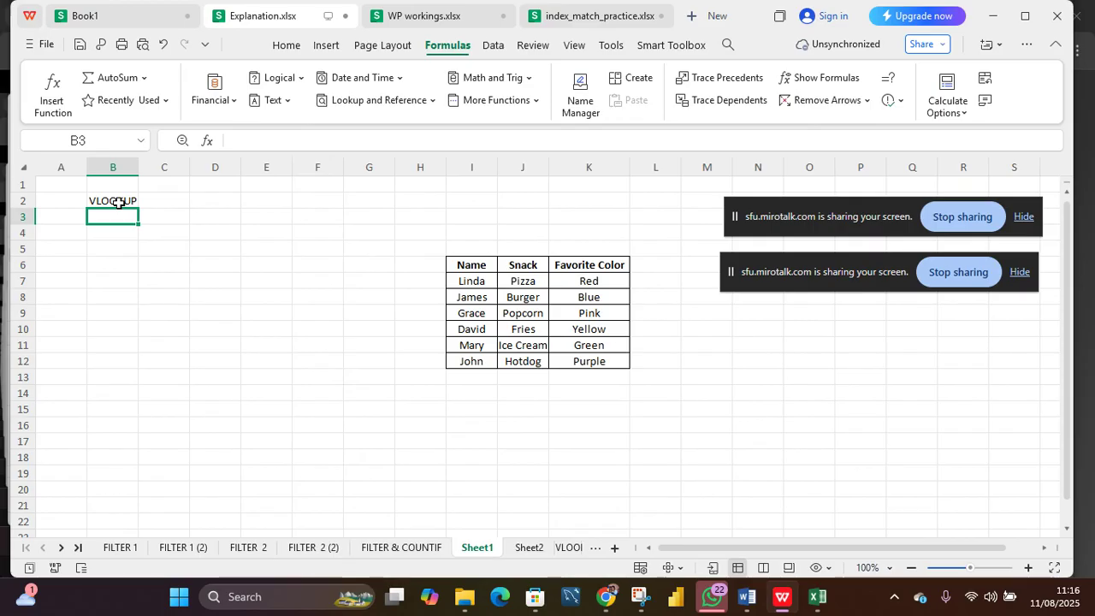
Step: Enter the labels INDEX, MATCH and XLOOKUP in B3, B4 and B5
type("INDEX")
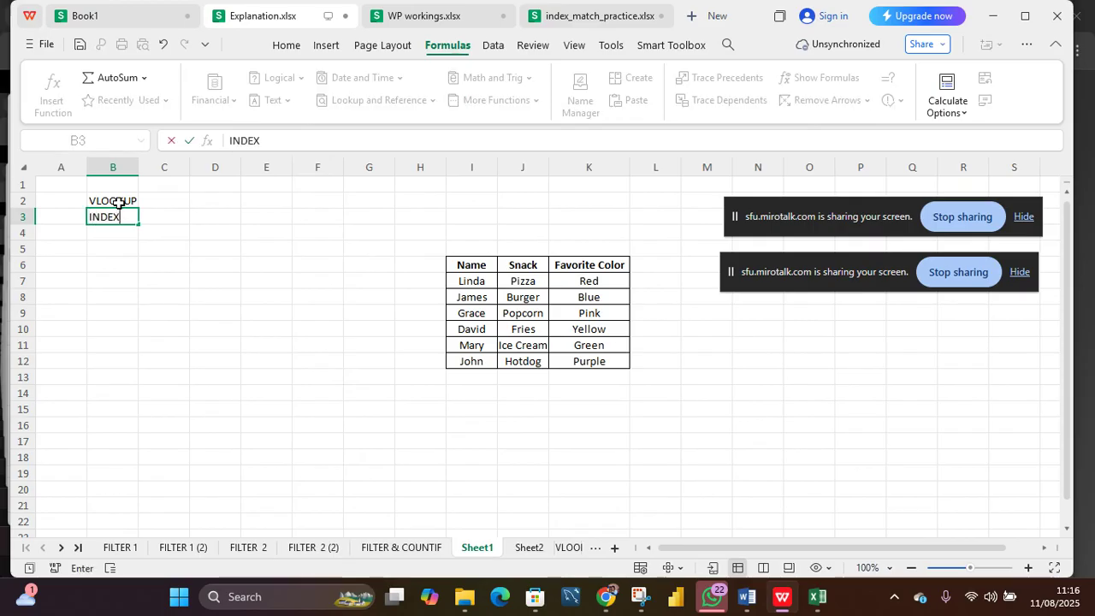
key("Return")
type("MATCH")
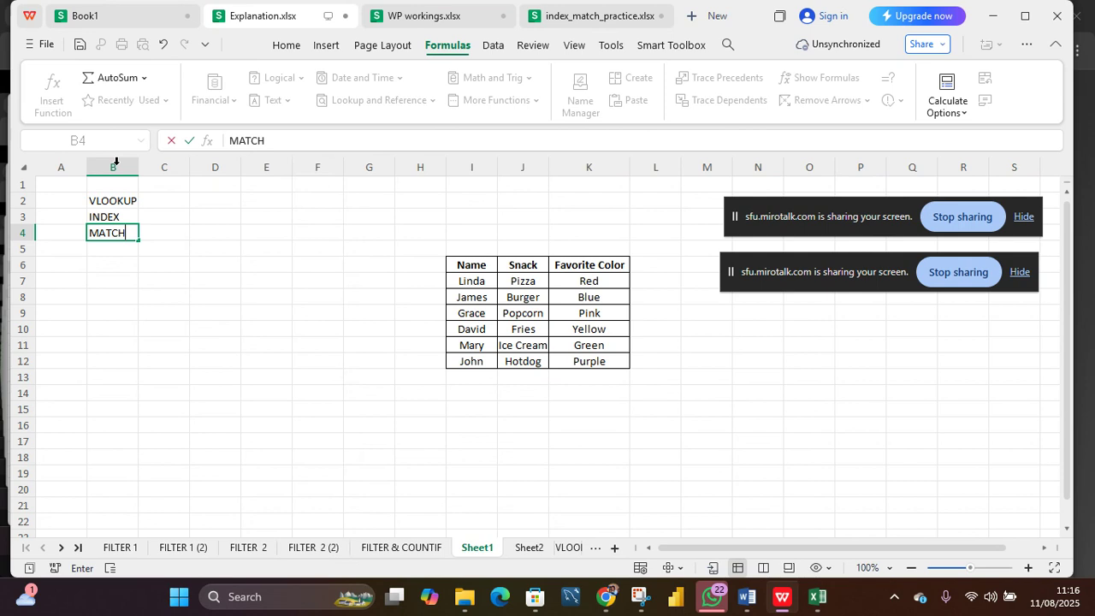
key("Return")
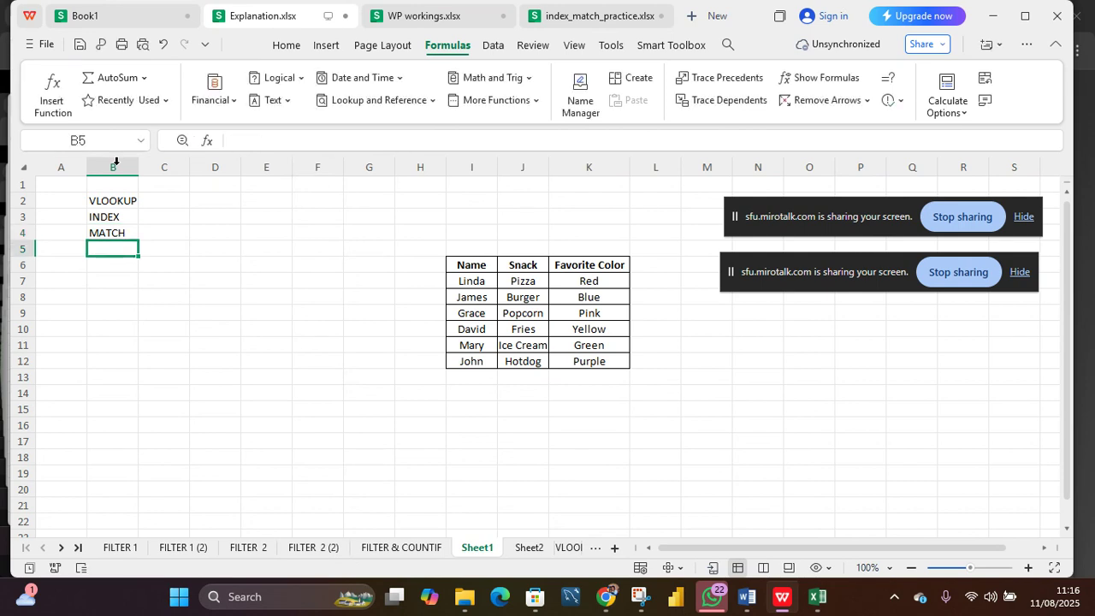
type("XLOOKUP")
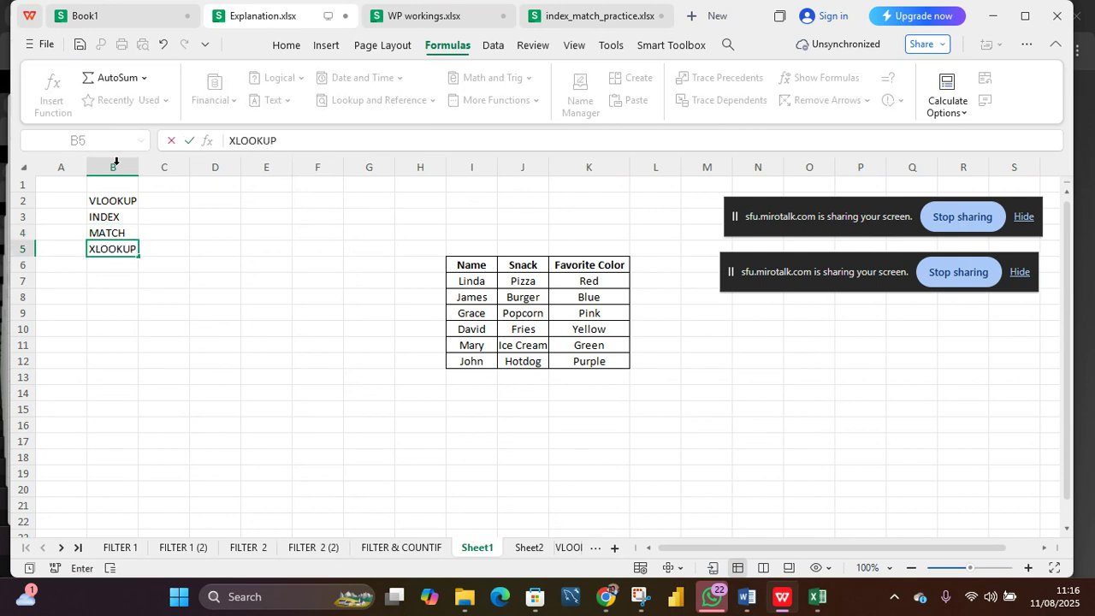
key("Return")
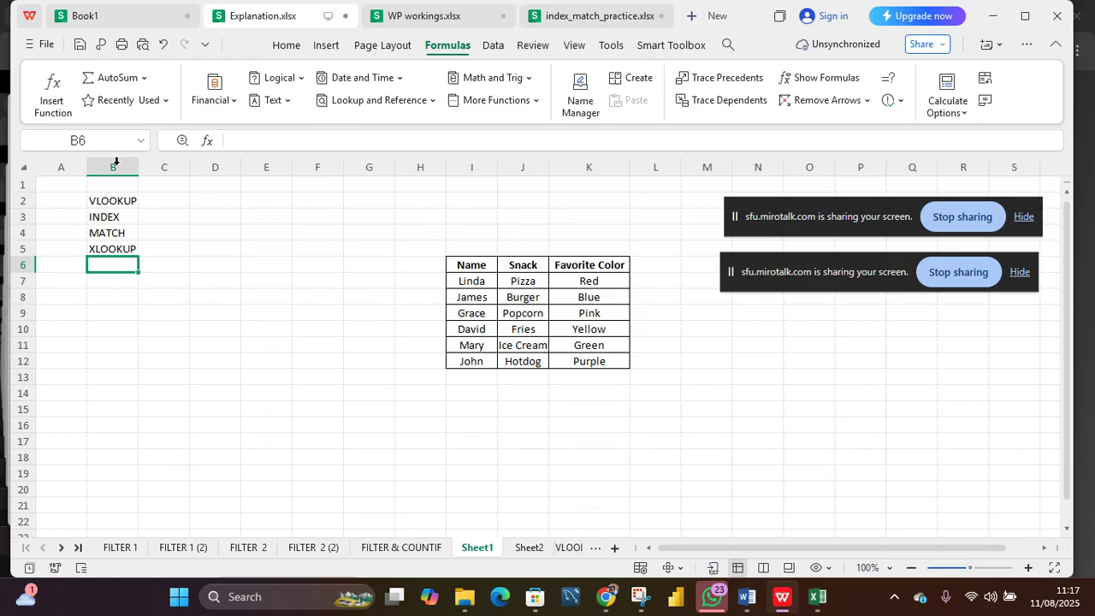
Step: Enter HLOOKUP as a label in D2
left_click(467, 300)
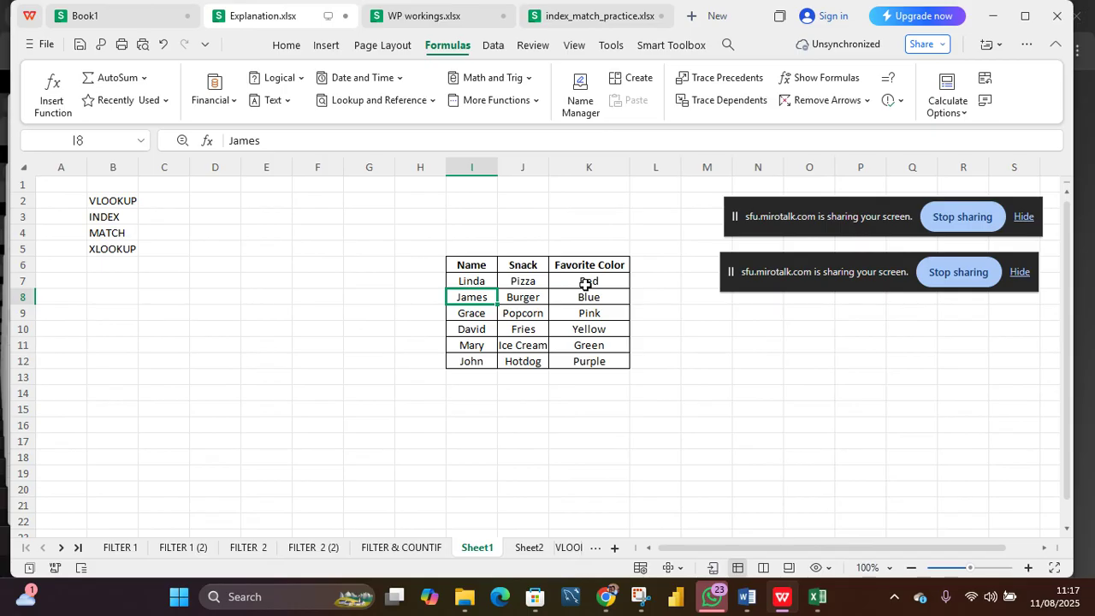
left_click(223, 203)
type("HLOOKUP")
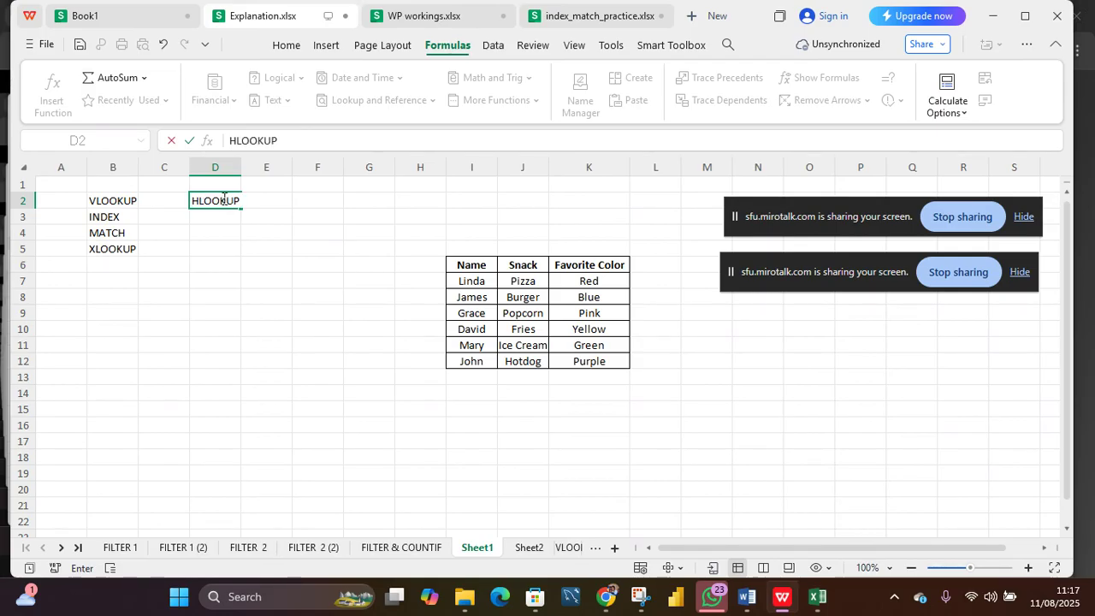
key("Return")
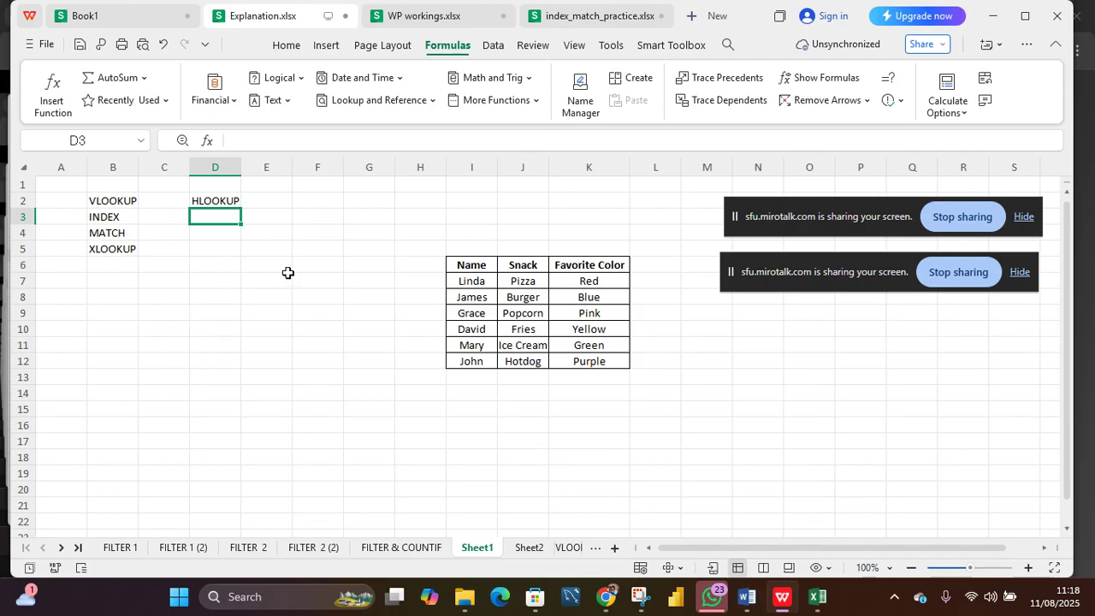
Step: Select cells and the Name and Snack columns of the sample table to point them out
left_click(472, 330)
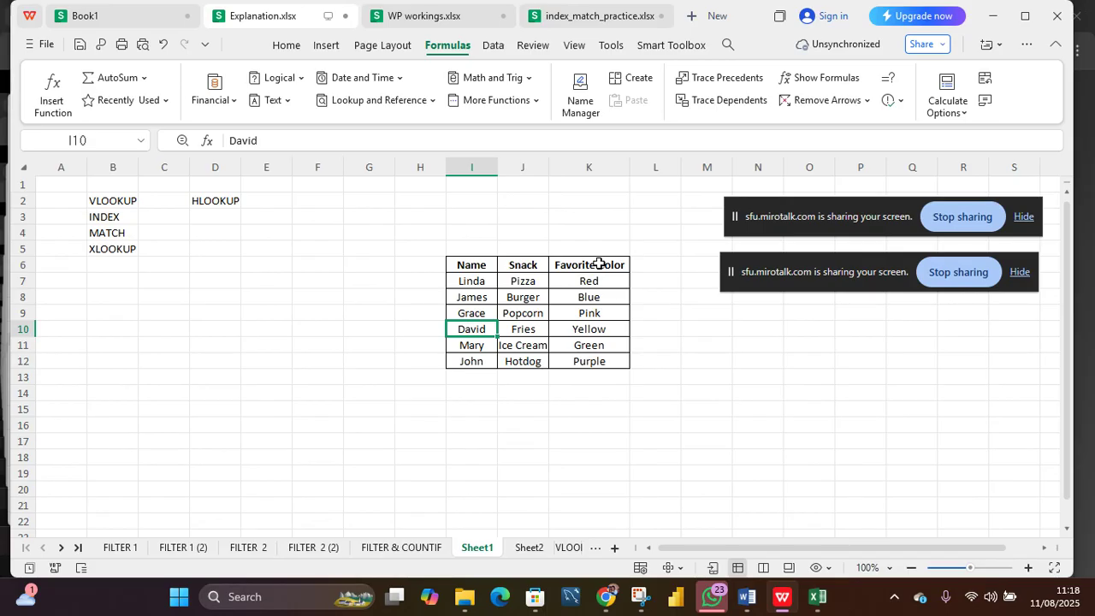
left_click(478, 261)
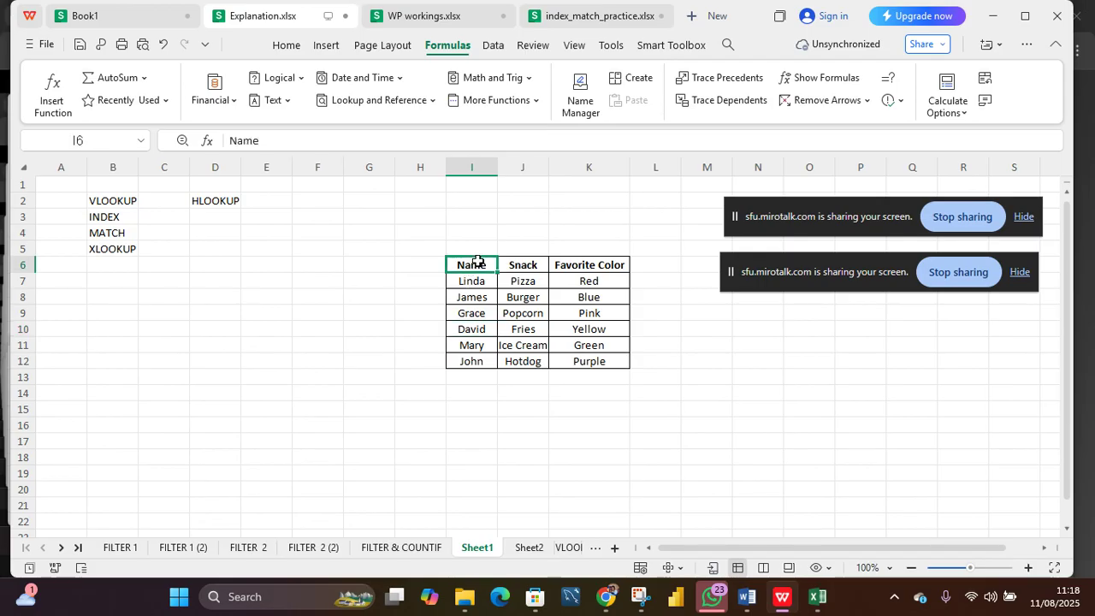
left_click(475, 162)
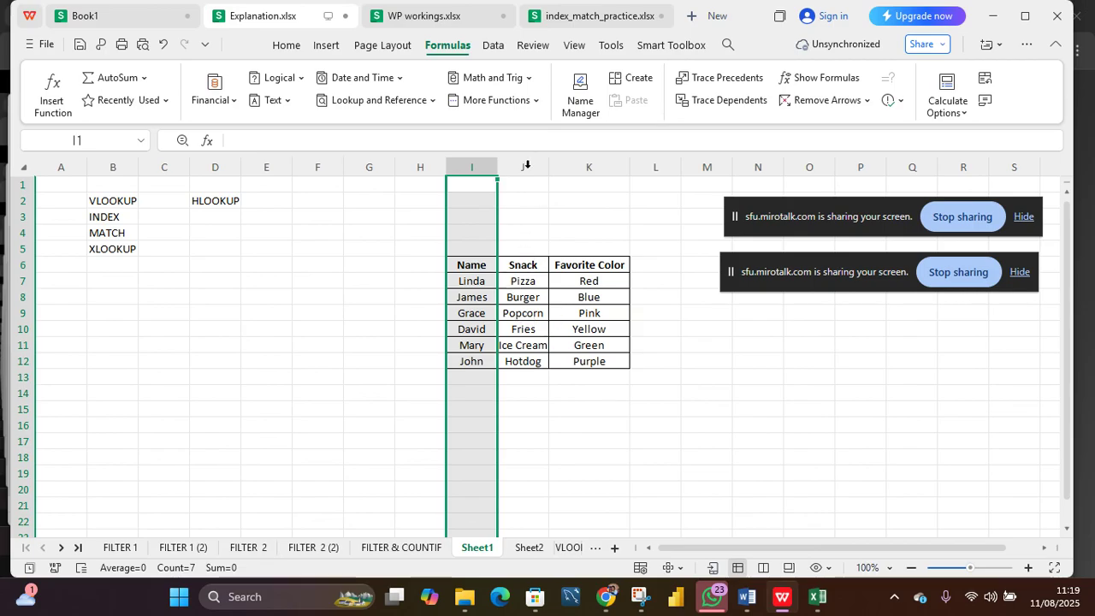
left_click(526, 164)
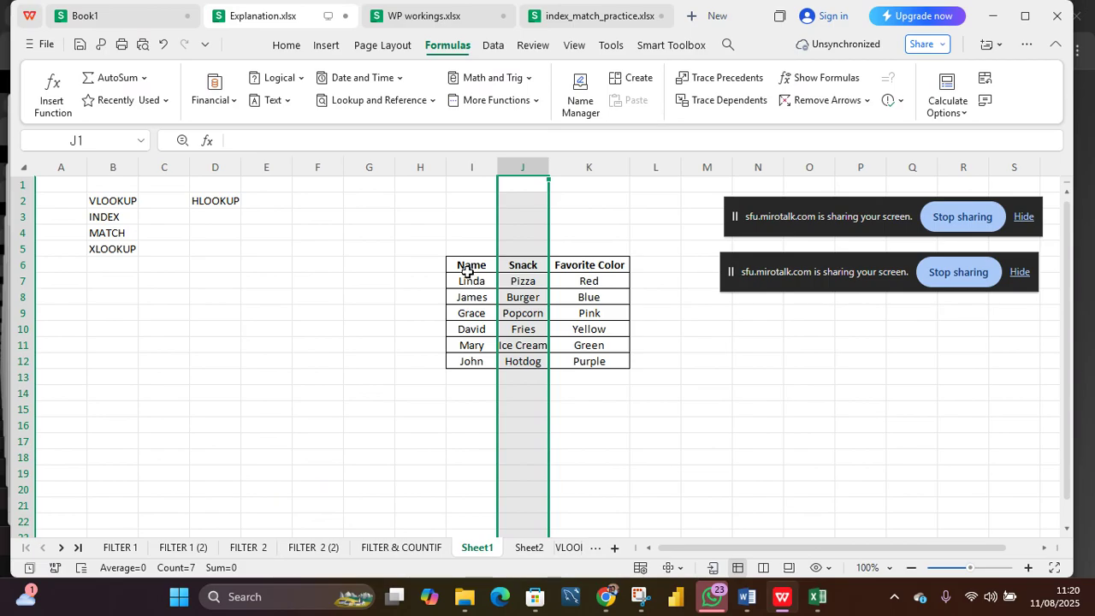
Step: Copy the Name, Snack and Favorite Color table in I6:K12
left_click_drag(468, 272, 587, 366)
left_click(594, 362)
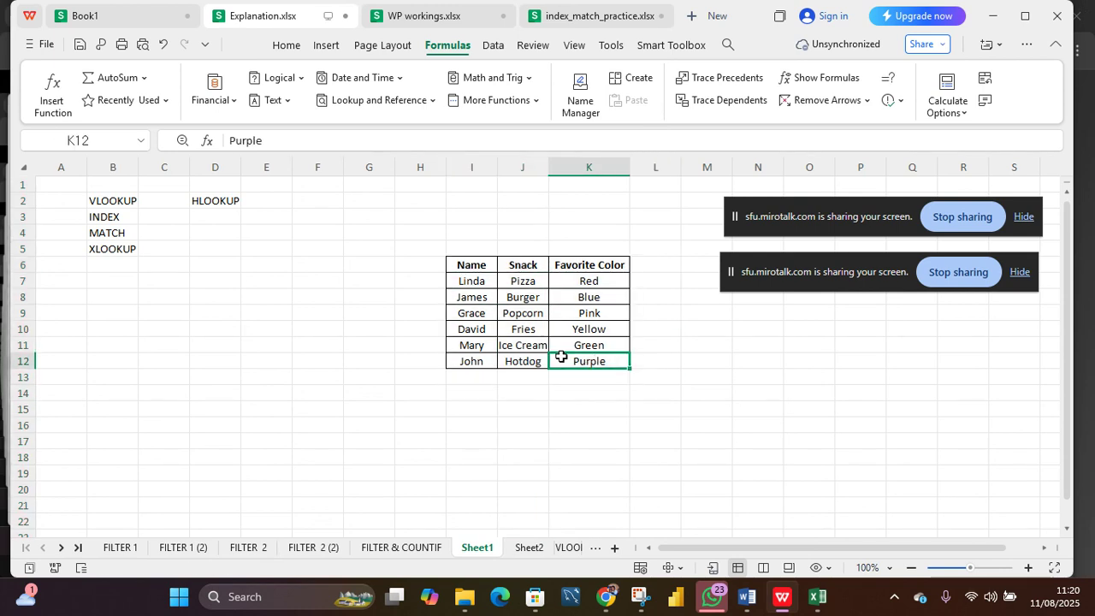
left_click_drag(480, 264, 601, 365)
left_click(215, 386)
right_click(215, 387)
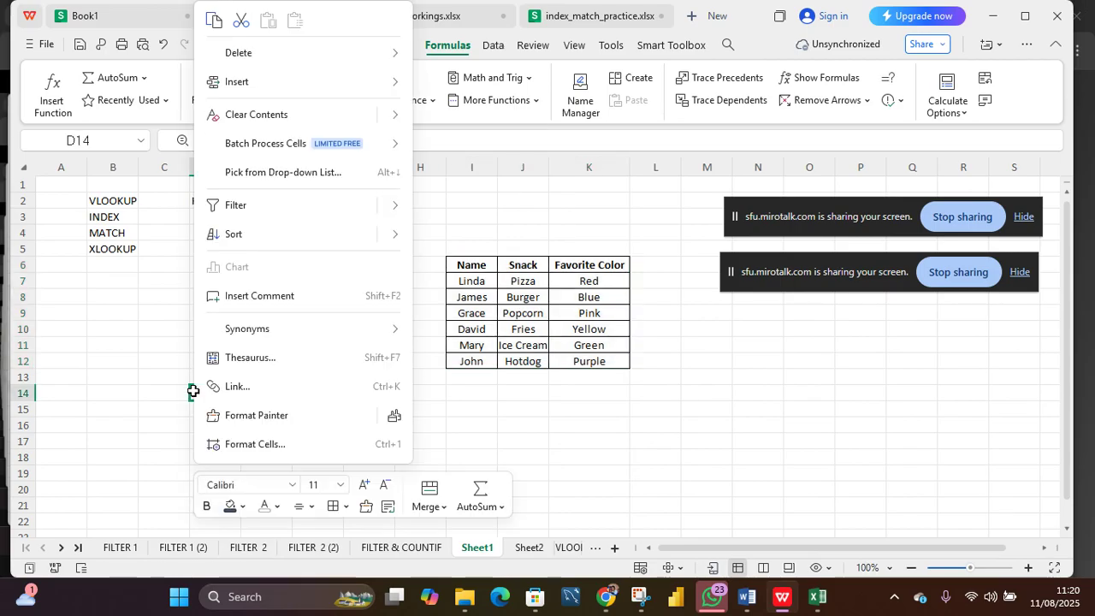
mouse_move(273, 64)
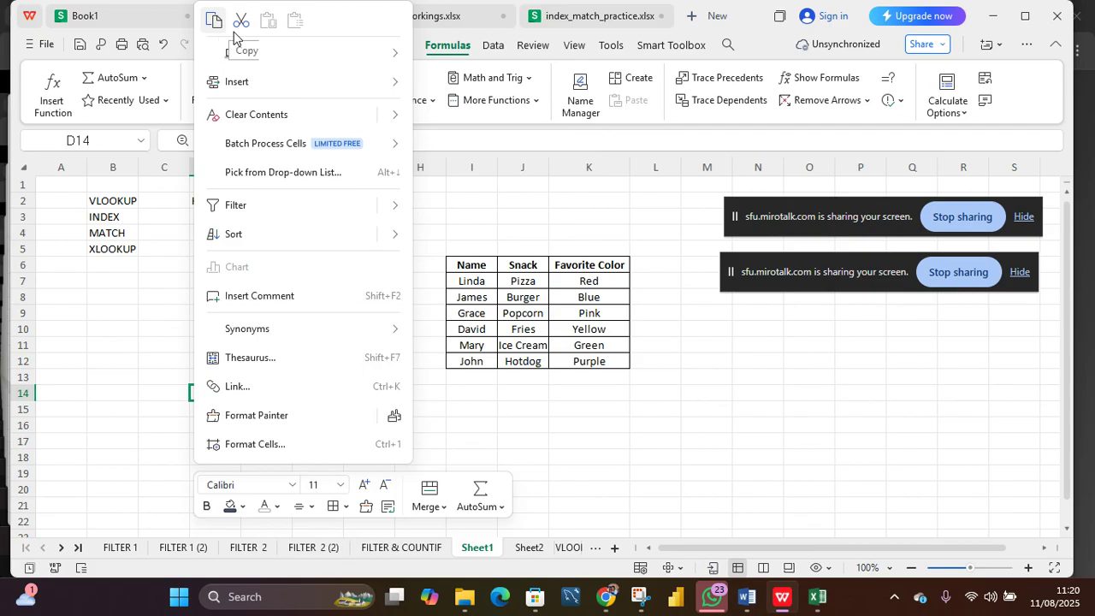
left_click(580, 381)
left_click_drag(456, 264, 615, 362)
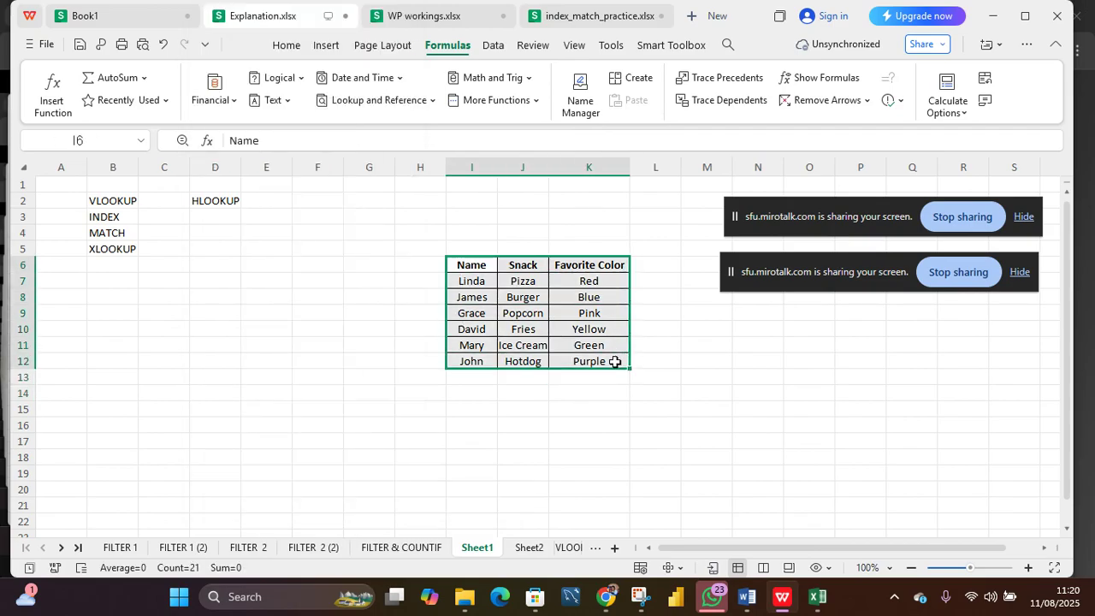
right_click(615, 362)
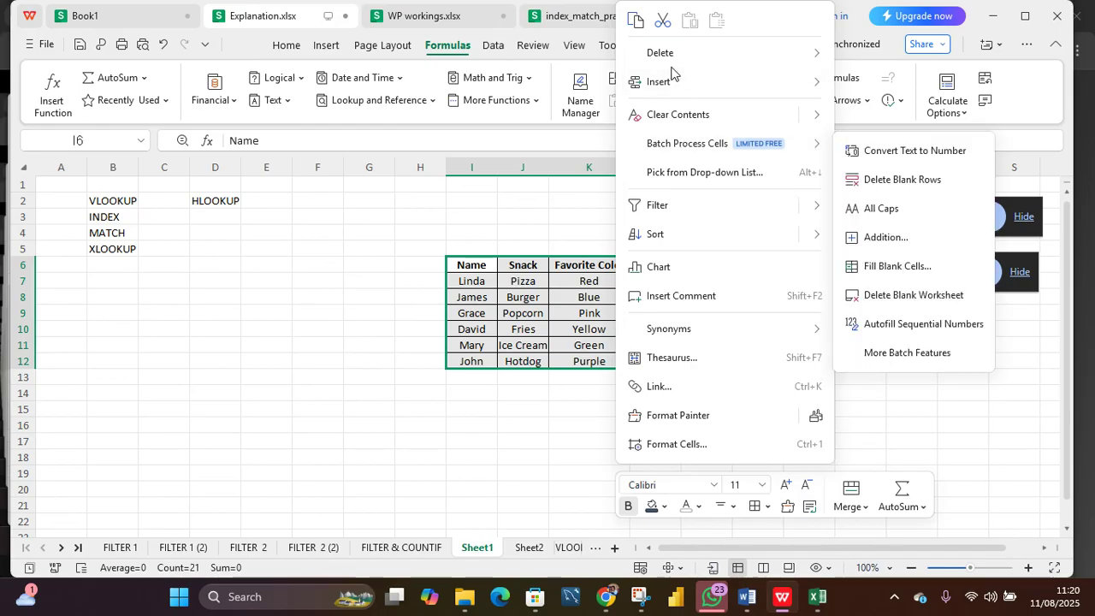
left_click(634, 19)
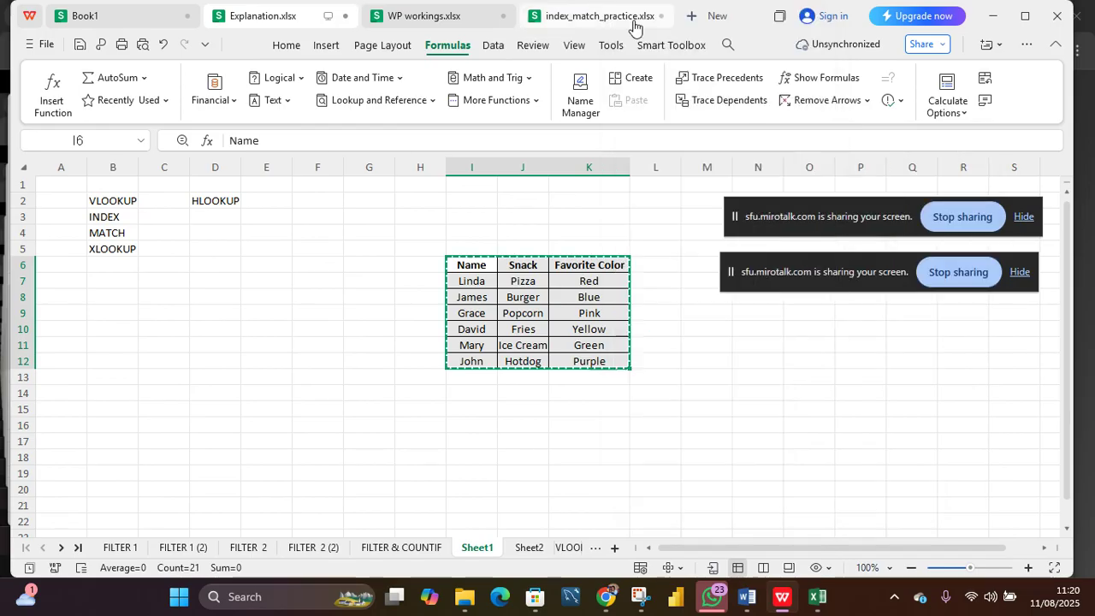
Step: Paste the copied table transposed starting at D15
left_click(213, 408)
right_click(212, 409)
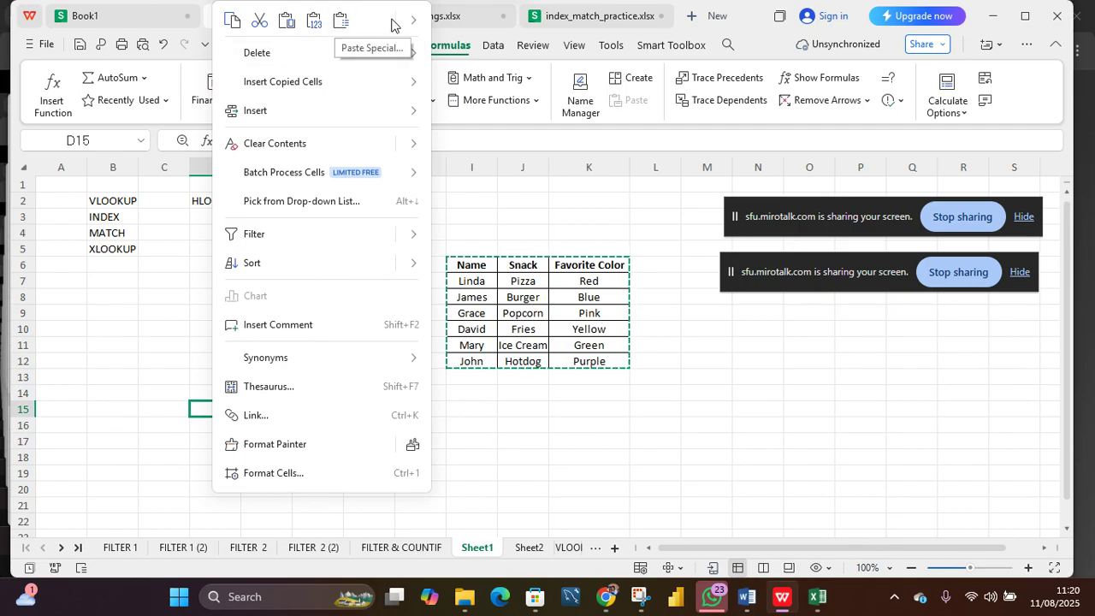
mouse_move(411, 22)
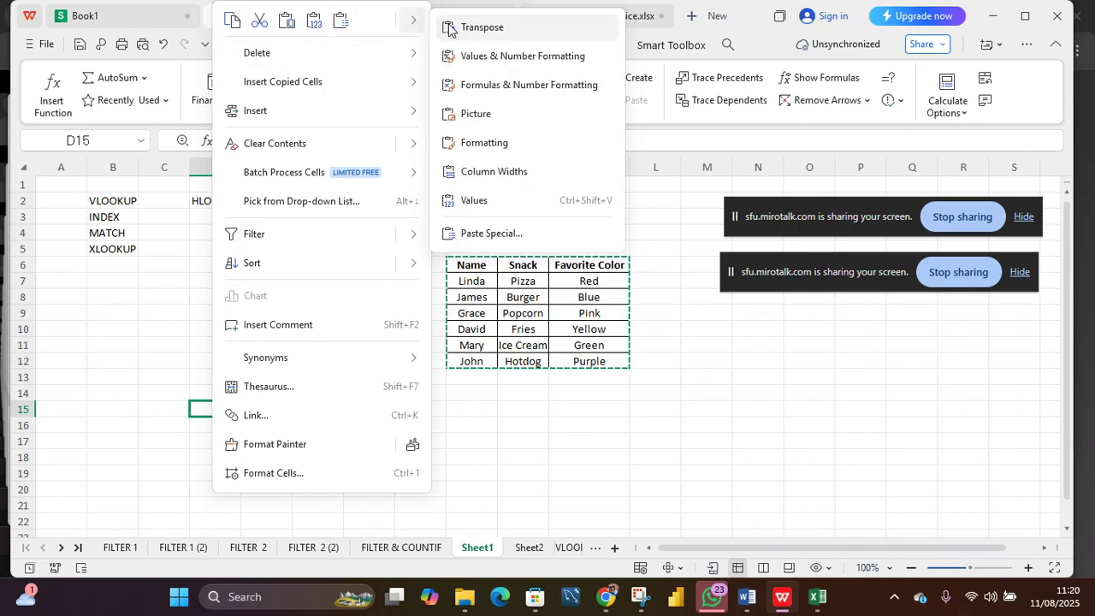
left_click(449, 30)
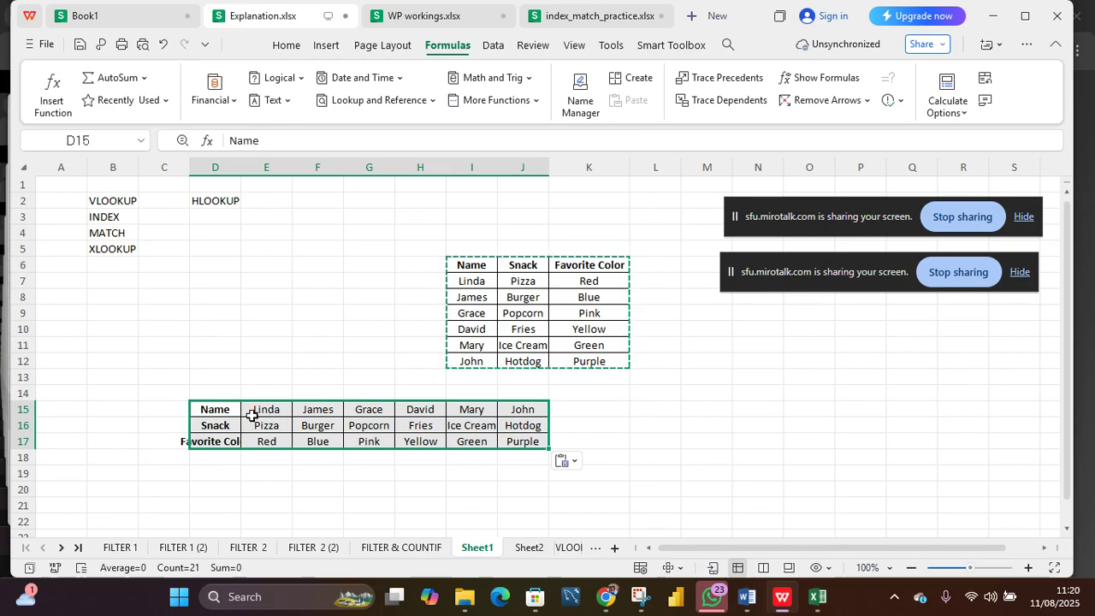
Step: Apply all borders to the transposed table in D15:J17 and autofit column D's width
left_click(352, 361)
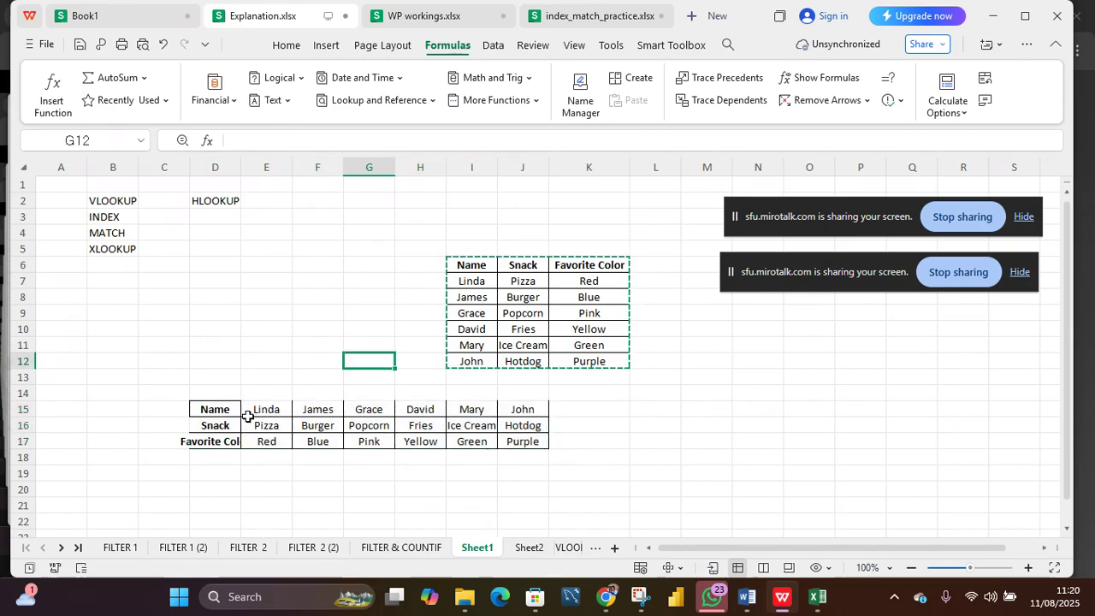
left_click_drag(220, 409, 503, 438)
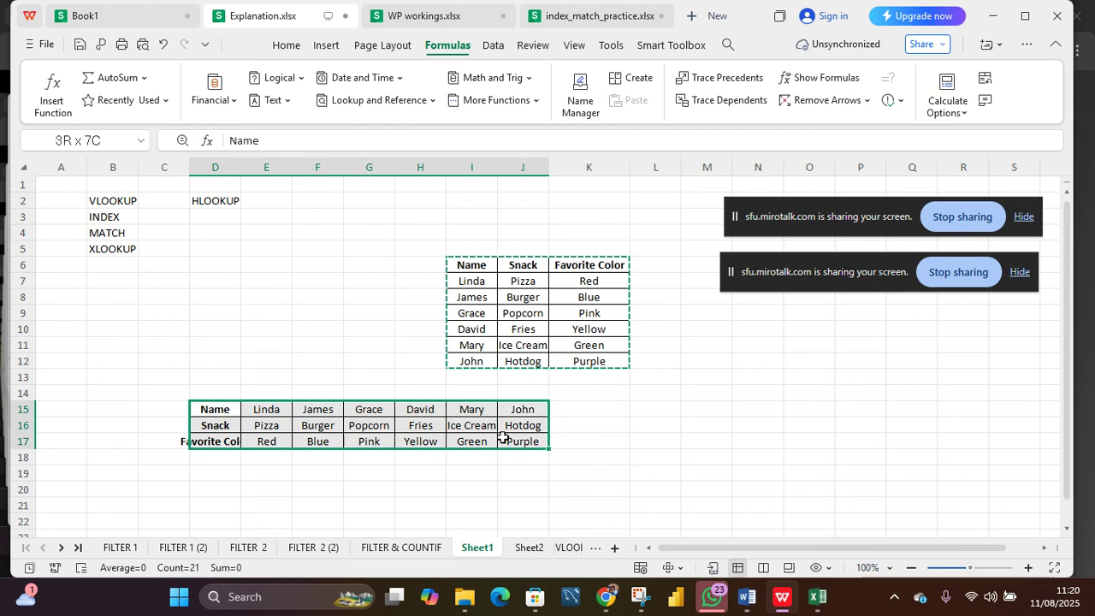
left_click(290, 52)
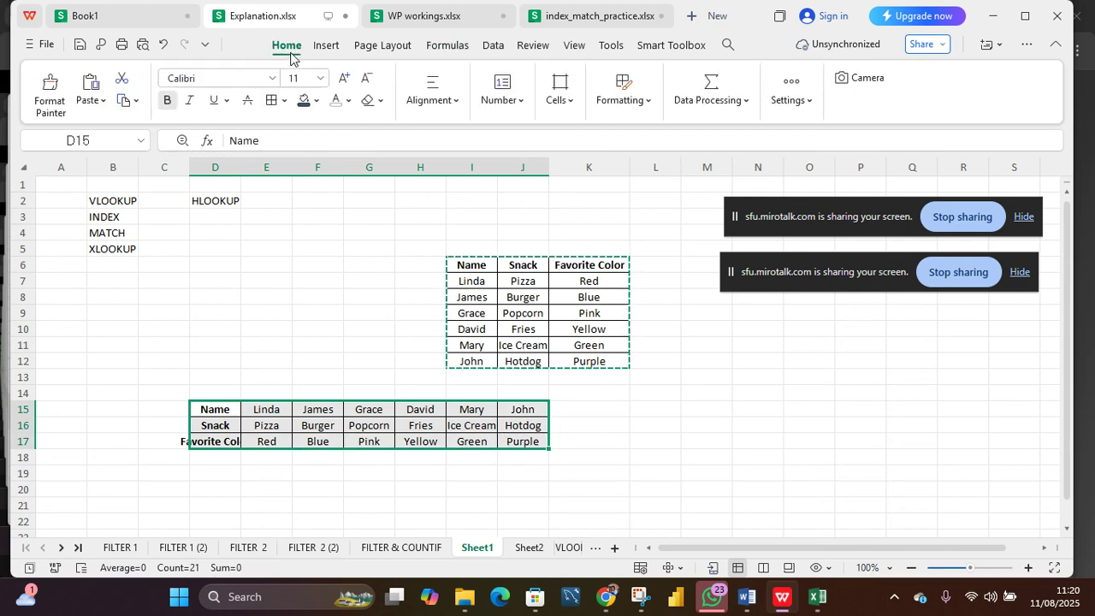
left_click(272, 101)
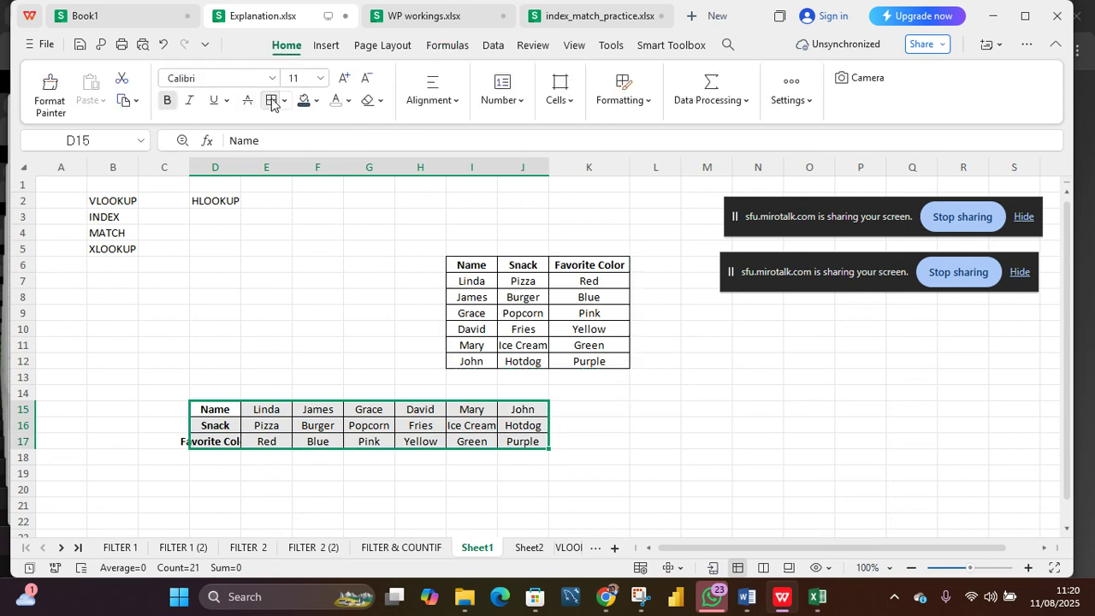
left_click(285, 101)
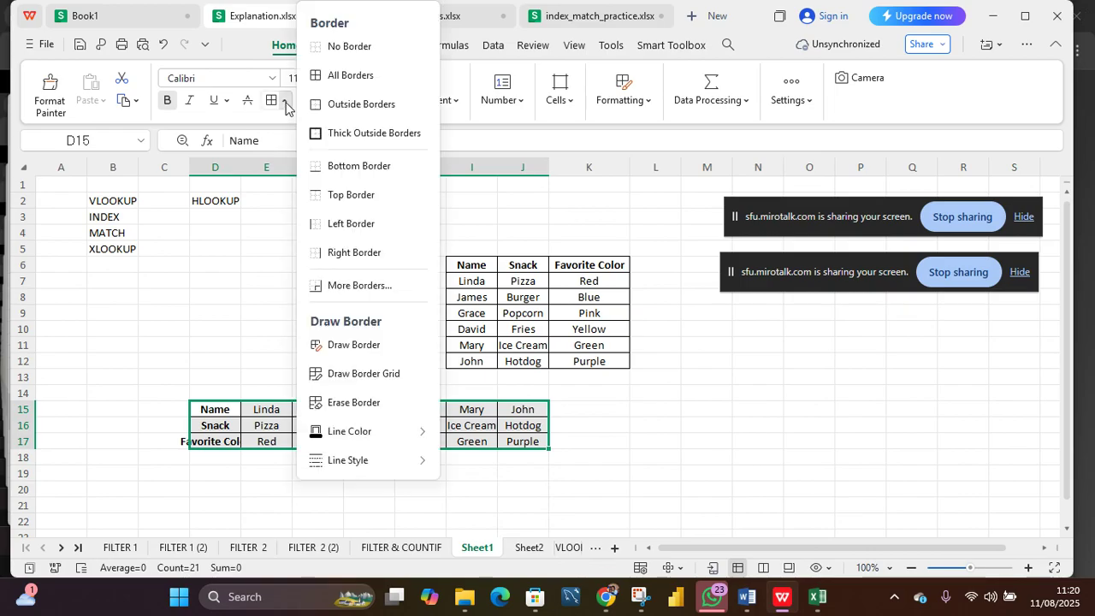
left_click(338, 76)
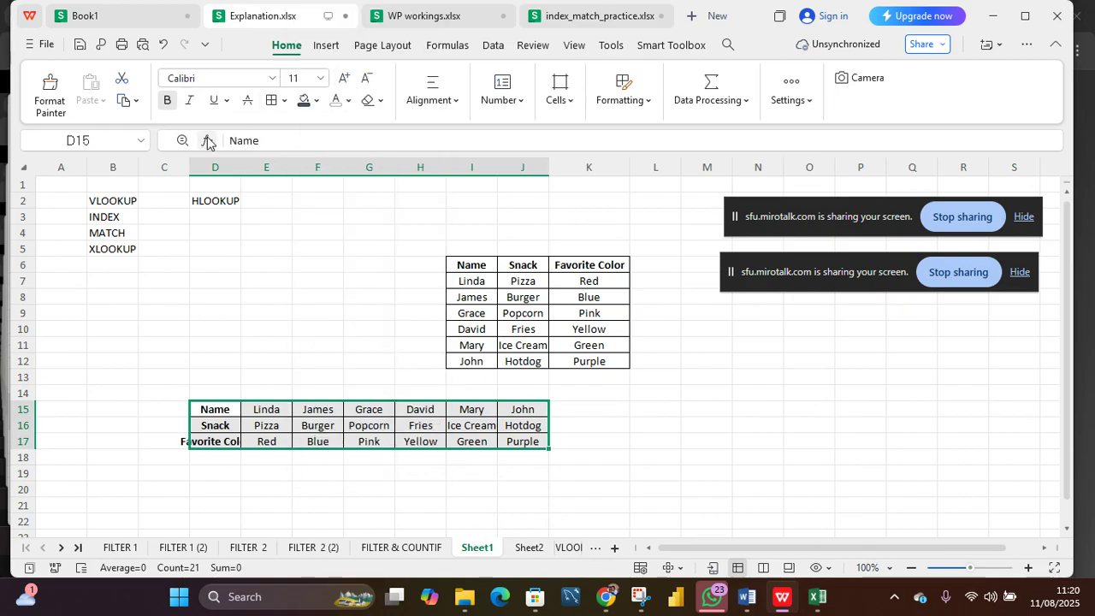
double_click(241, 173)
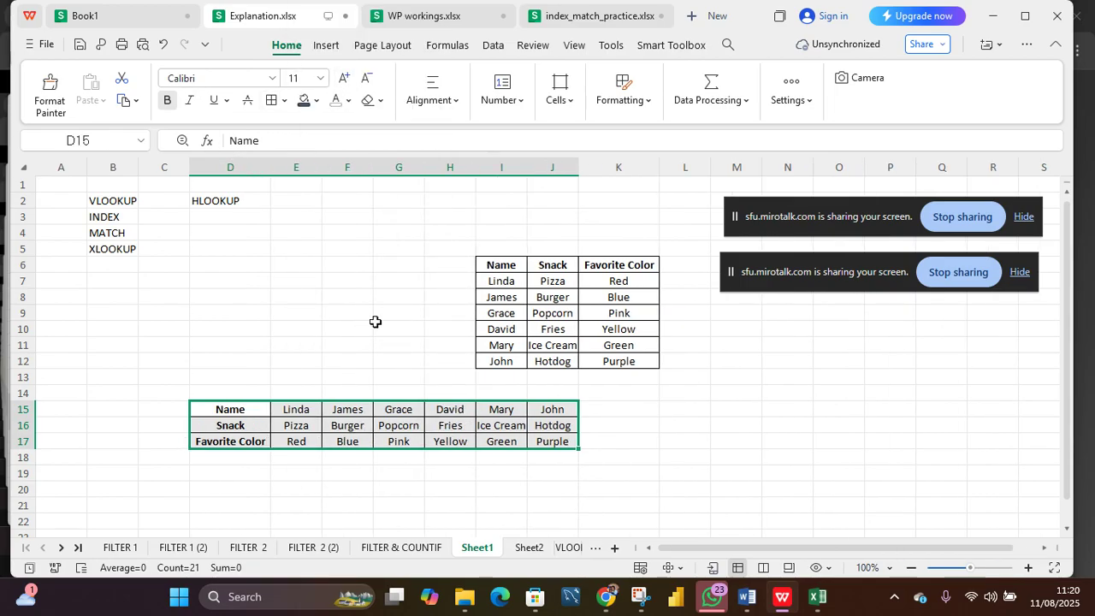
Step: Select the original table I6:K12 to point it out
left_click(503, 265)
left_click_drag(502, 265, 647, 364)
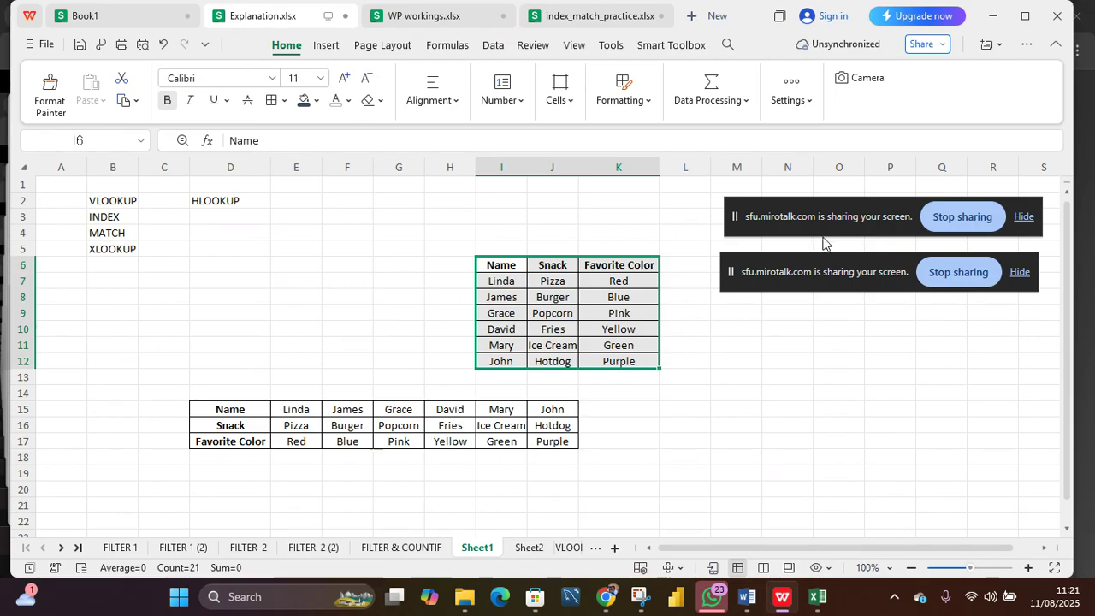
left_click_drag(827, 225, 859, 130)
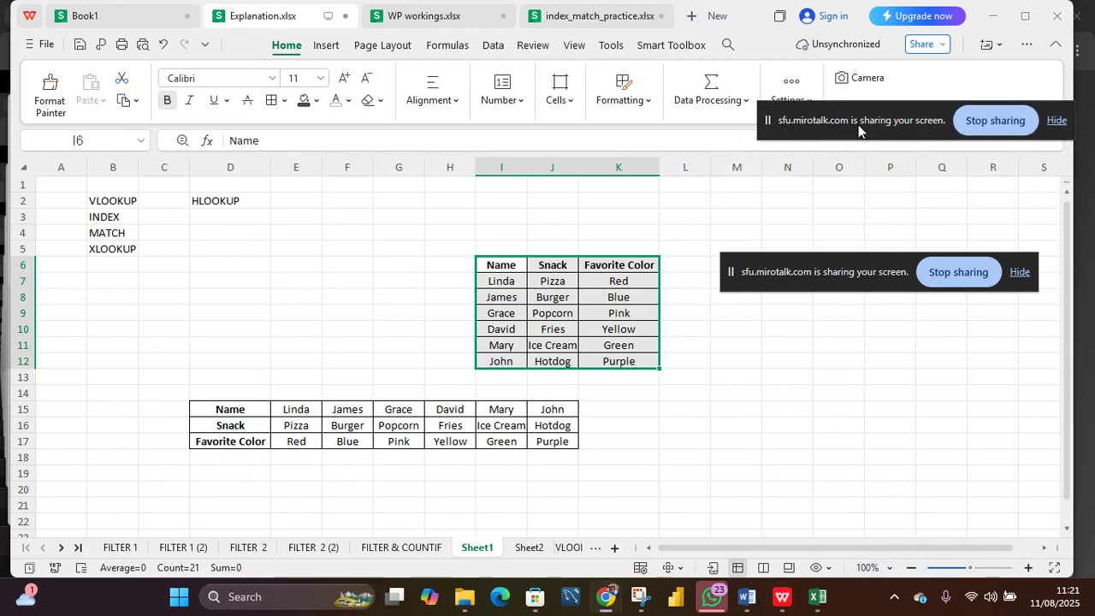
left_click_drag(840, 259, 857, 164)
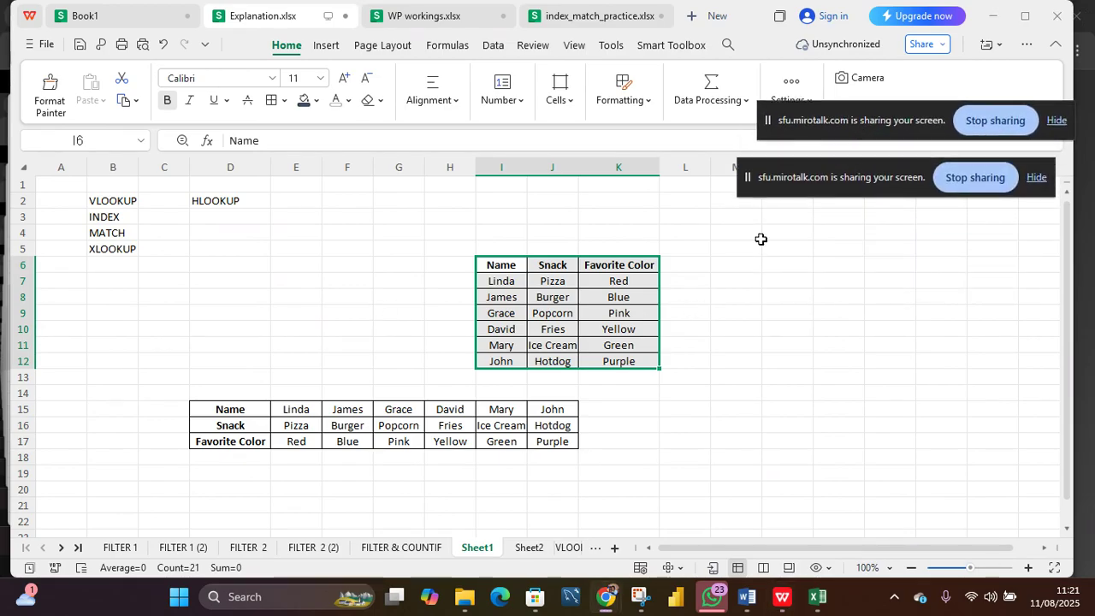
Step: In M7, build the formula =VLOOKUP(I7,I6:K12,3) to return the favorite color for the name in I7
left_click(735, 281)
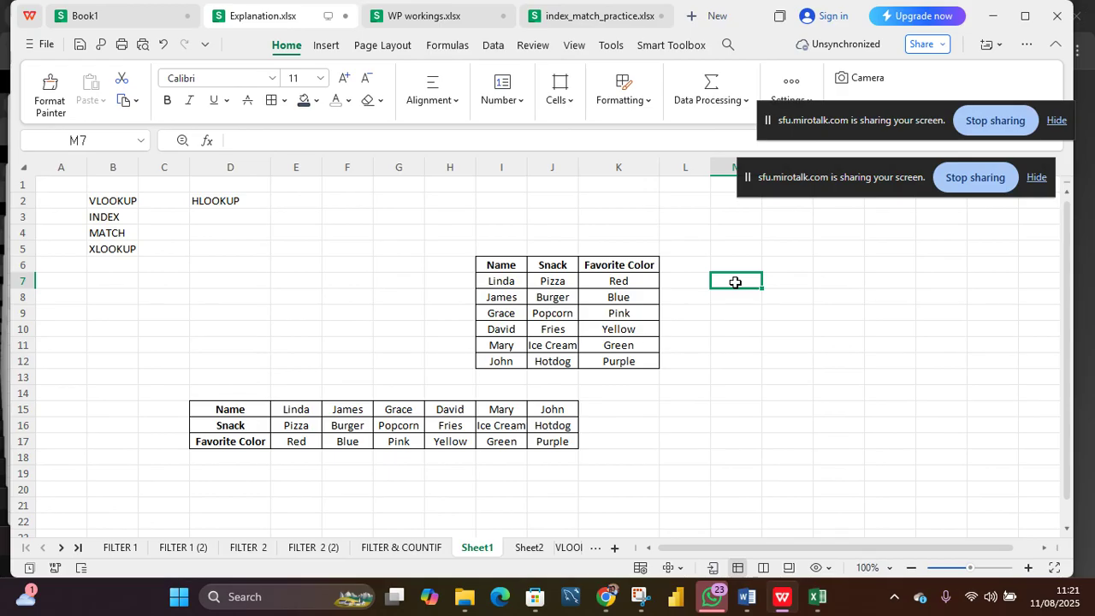
type("=")
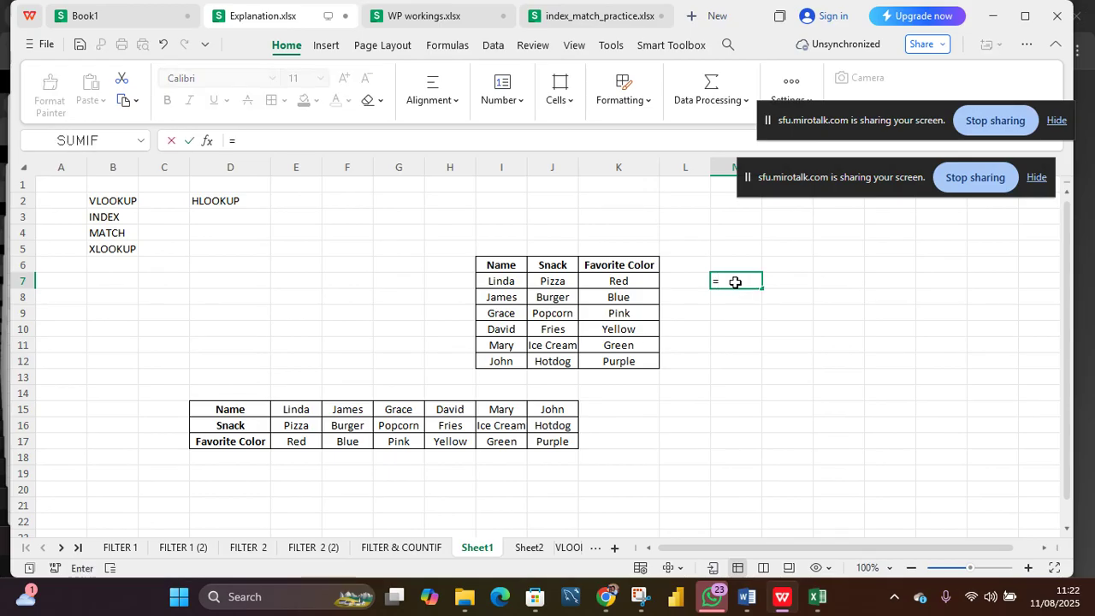
type("V")
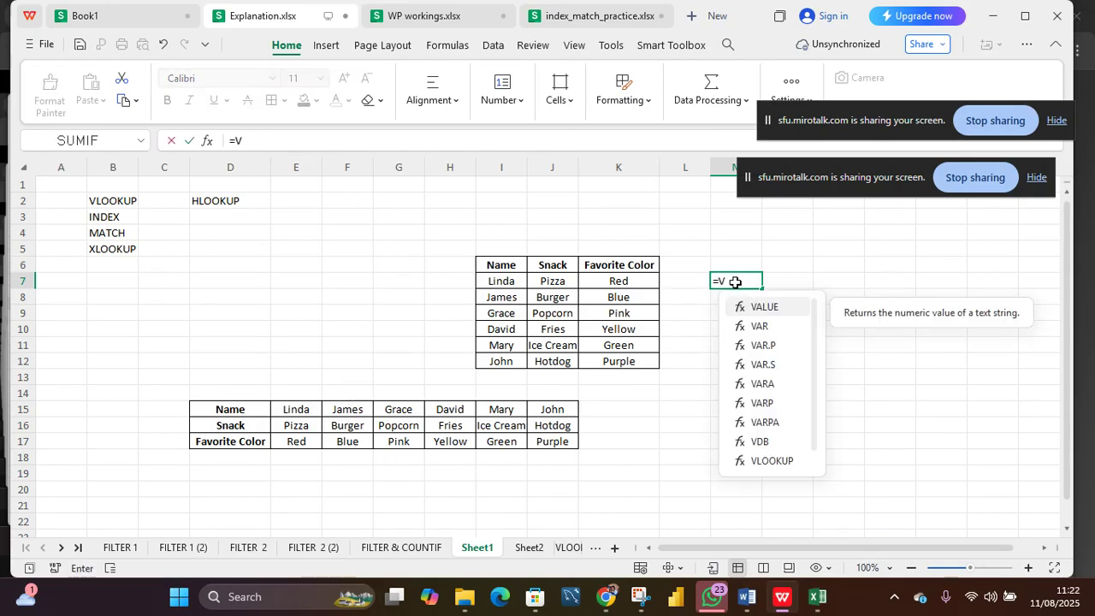
type("LOO")
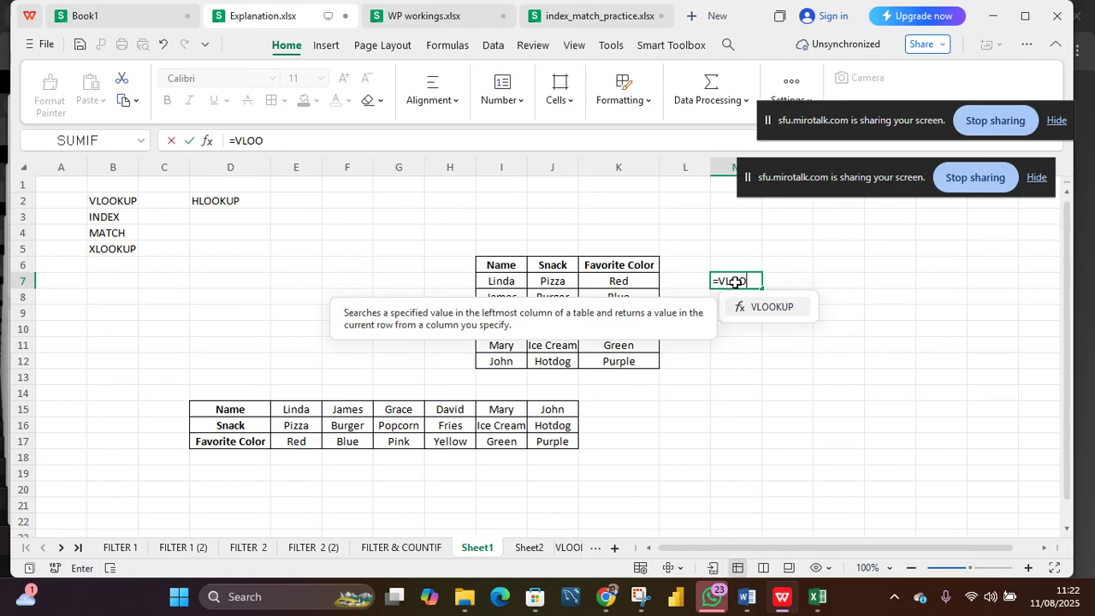
key("Tab")
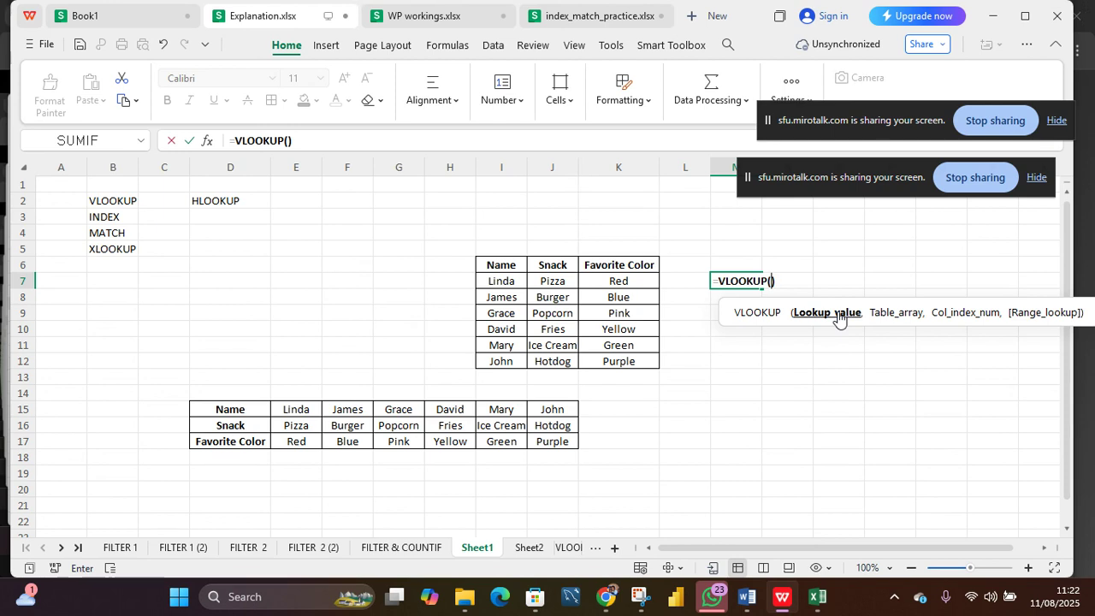
left_click(507, 283)
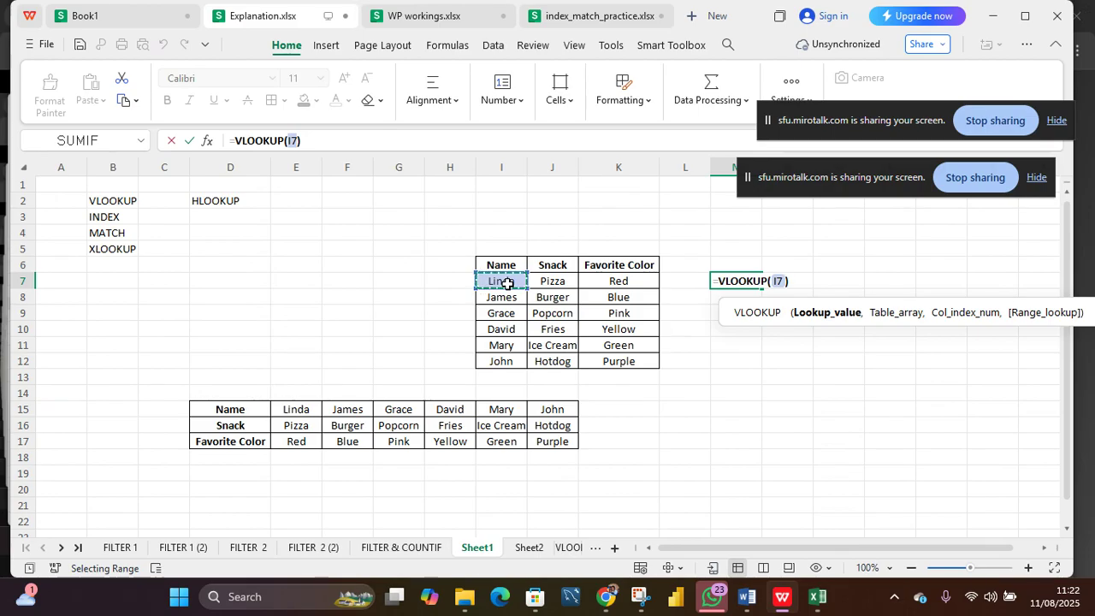
type(",")
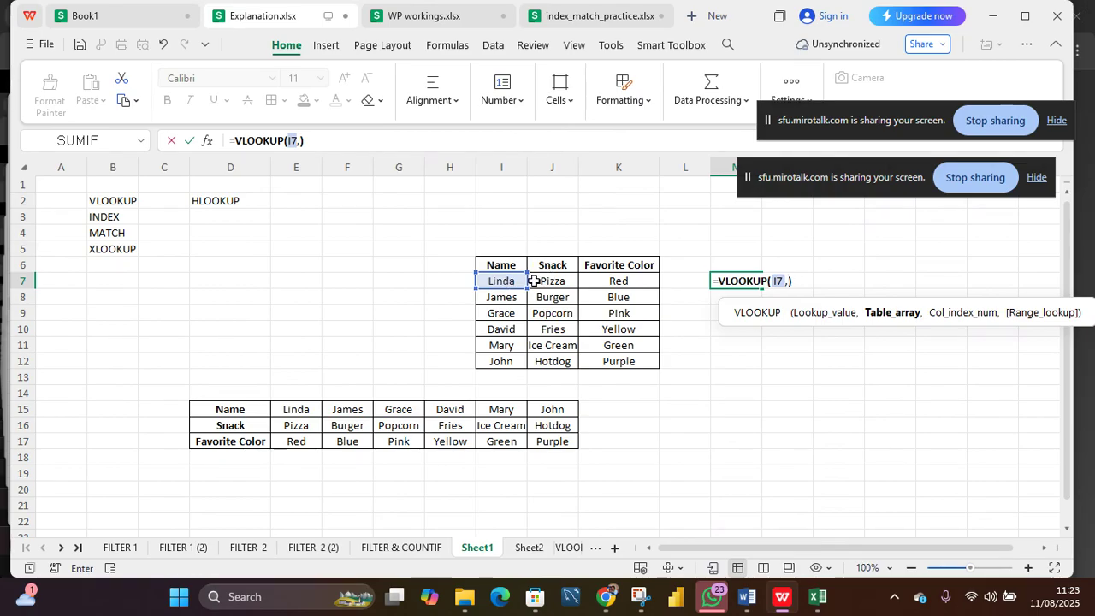
left_click_drag(511, 265, 640, 354)
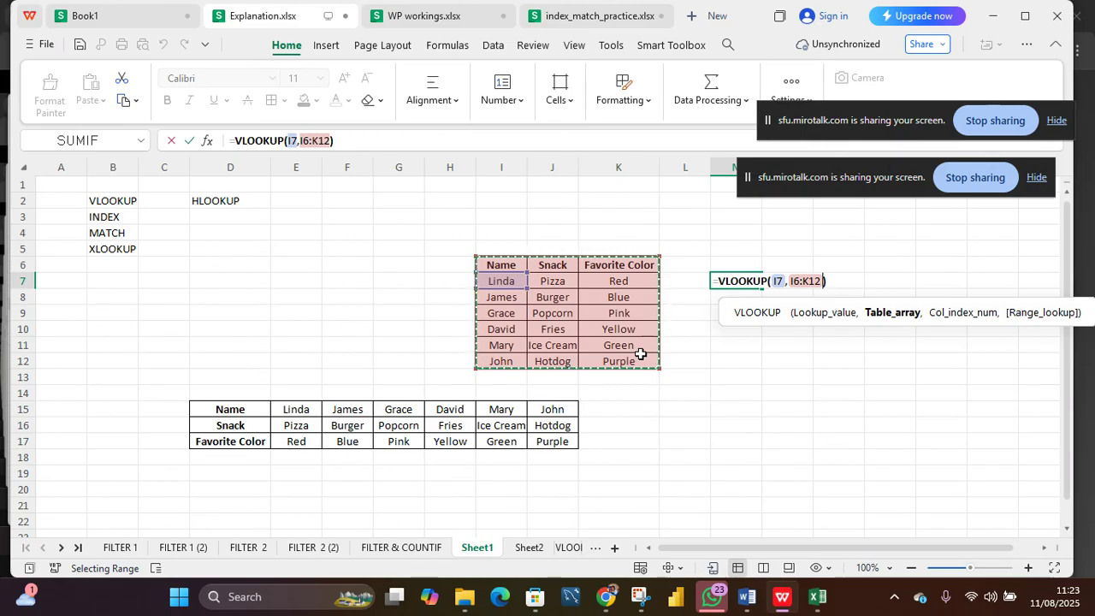
type(",,")
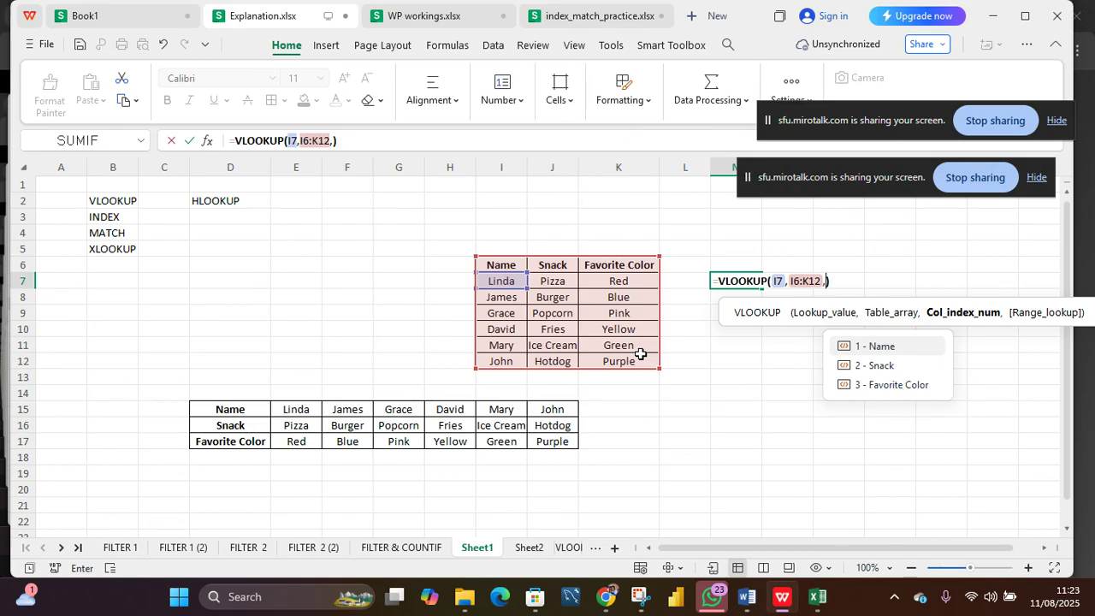
left_click(879, 387)
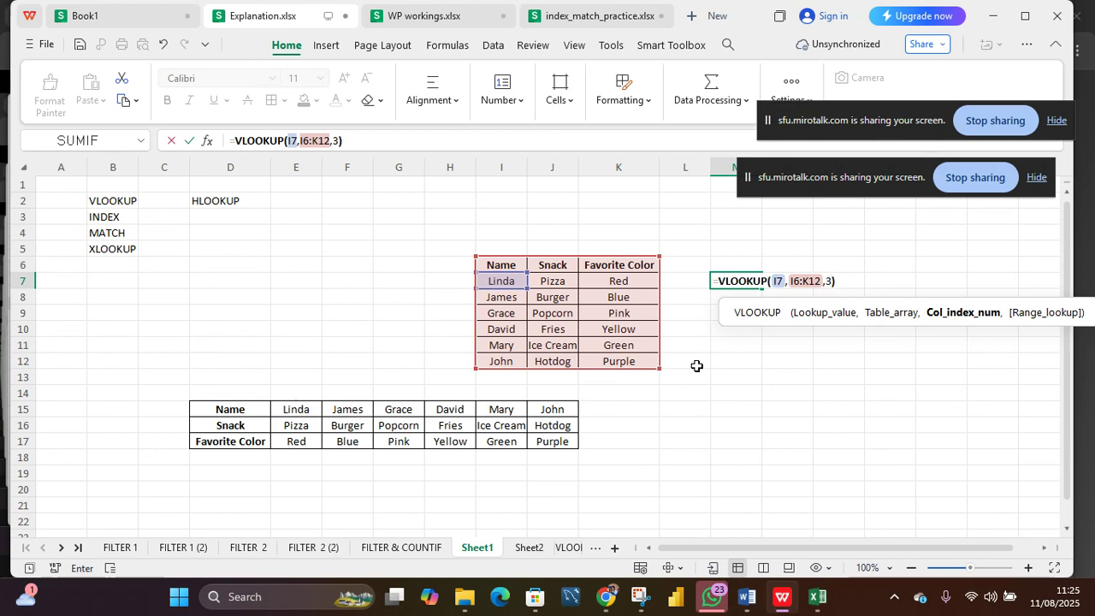
Step: Enter the VLOOKUP in M7, then add FALSE as its exact-match argument: =VLOOKUP(I7,I6:K12,3,FALSE)
key("Return")
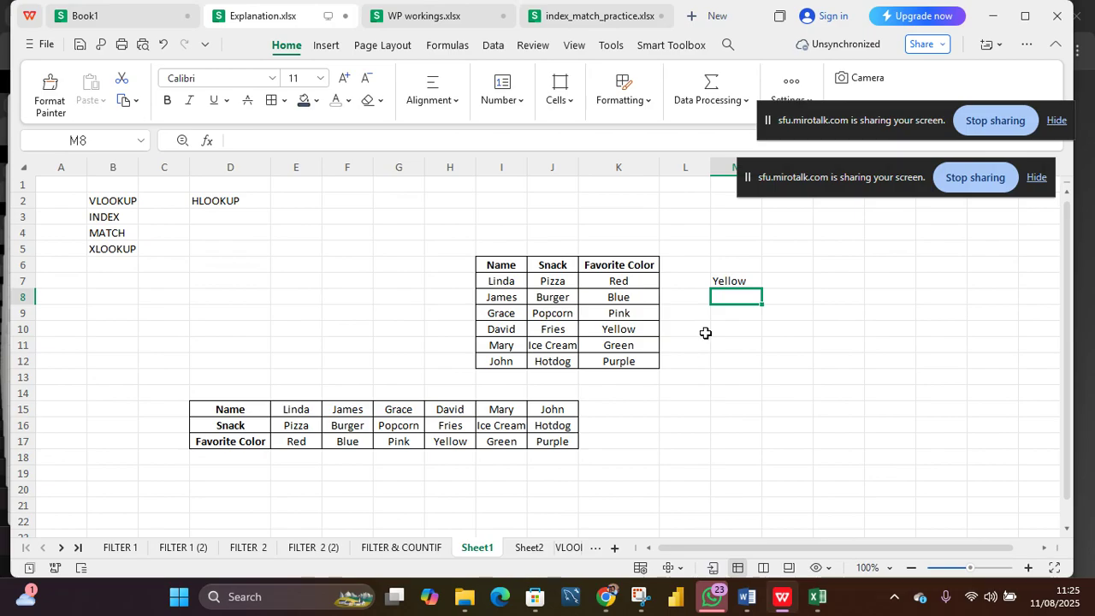
left_click(729, 281)
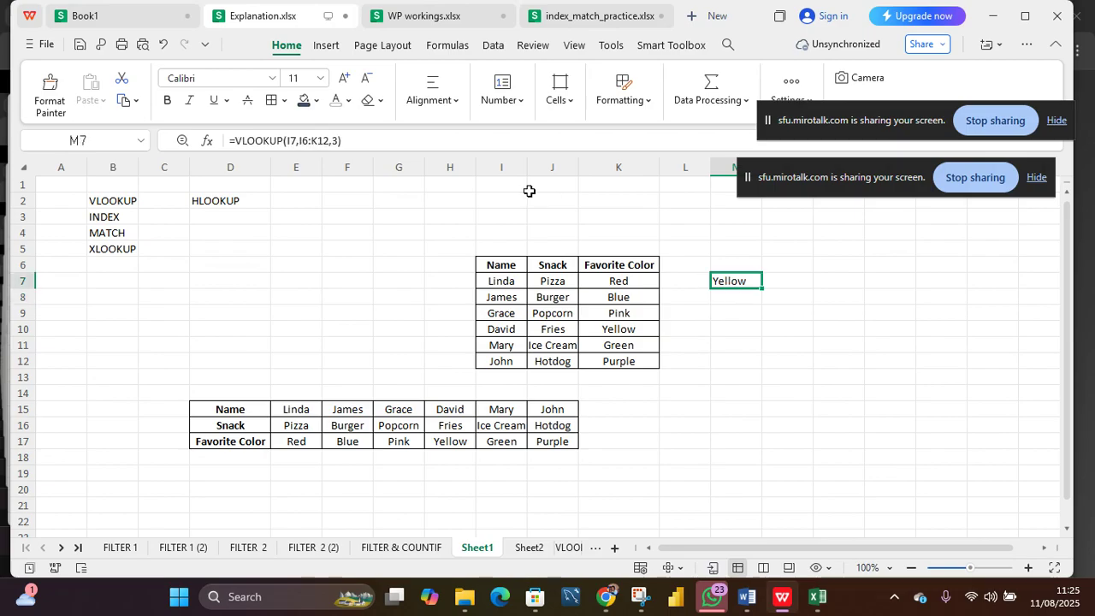
left_click(337, 141)
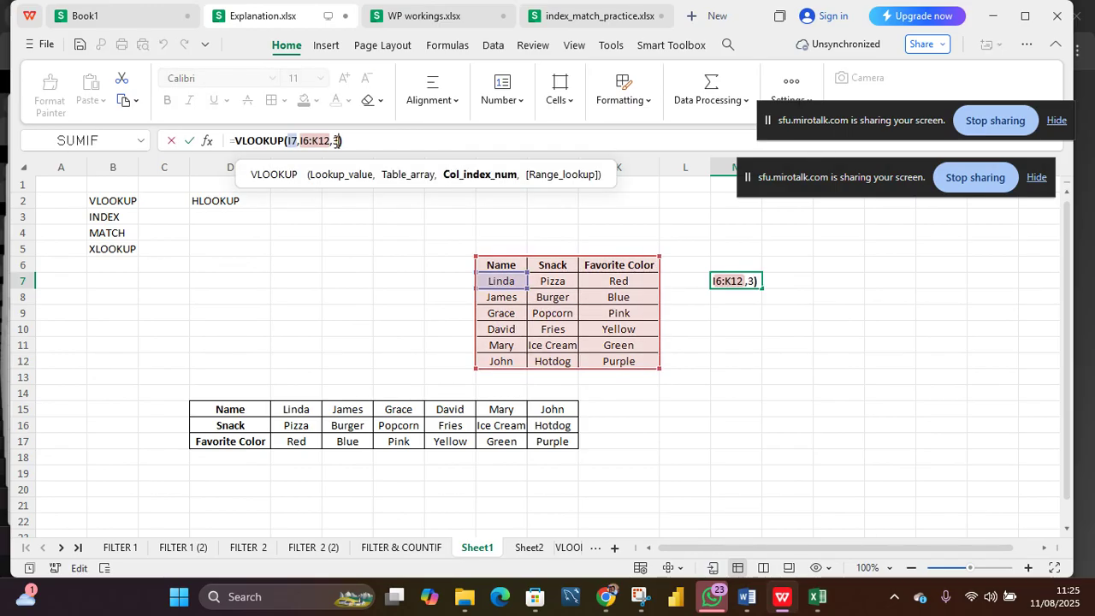
type(",")
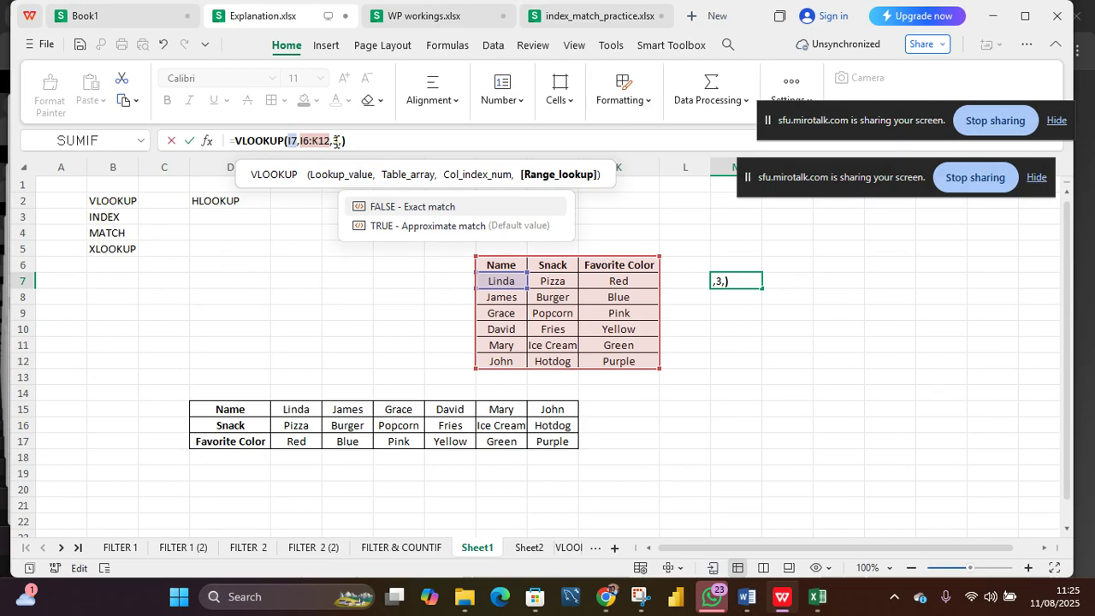
left_click(391, 207)
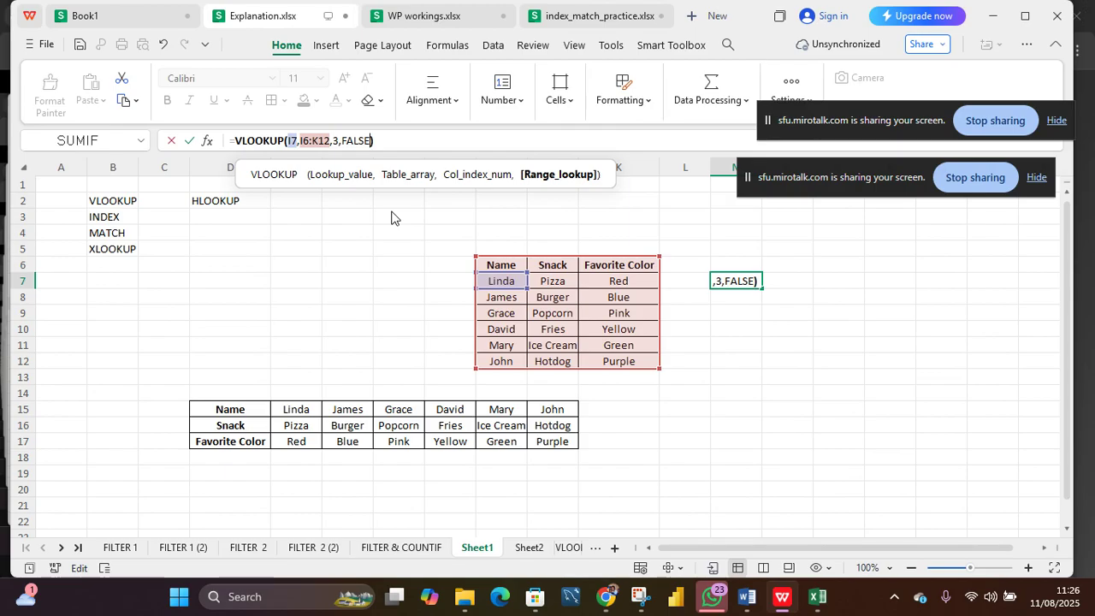
key("Return")
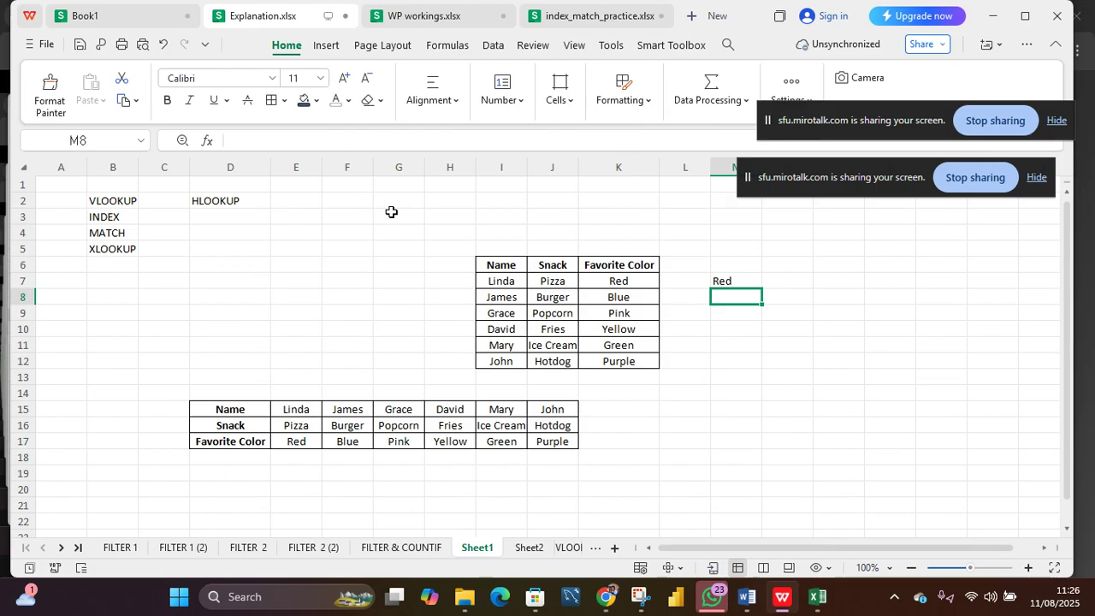
Step: Review the exact-match VLOOKUP formula in M7
key("Up")
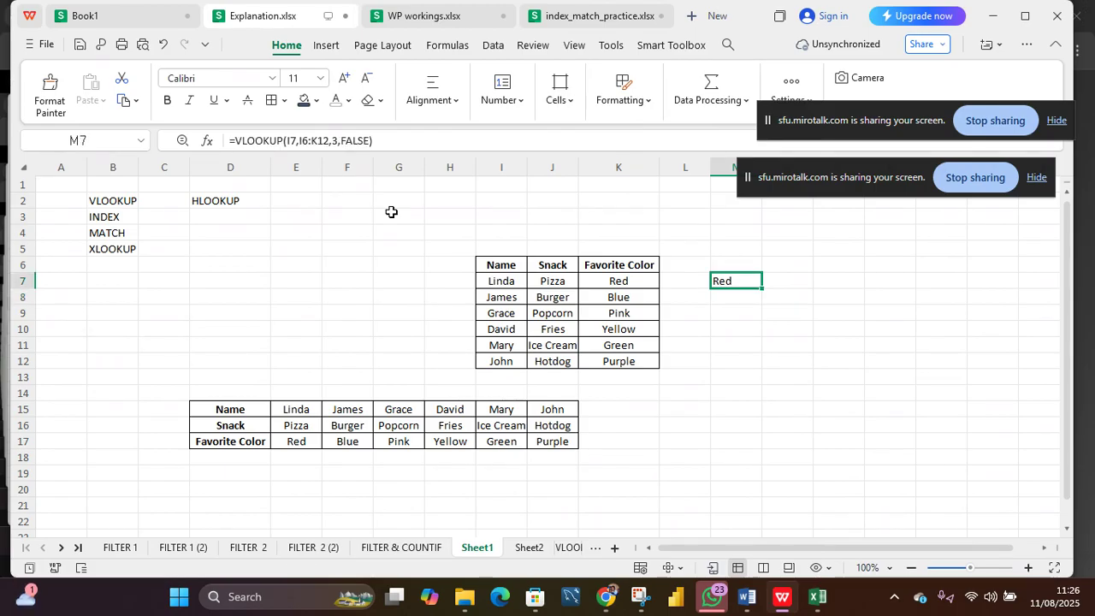
left_click(364, 140)
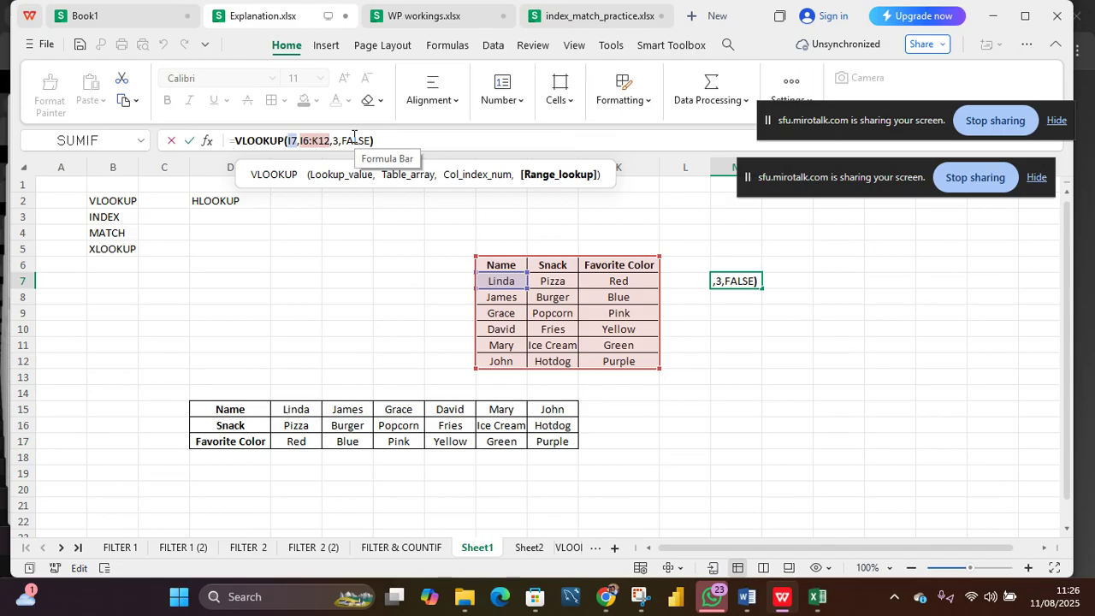
left_click(738, 358)
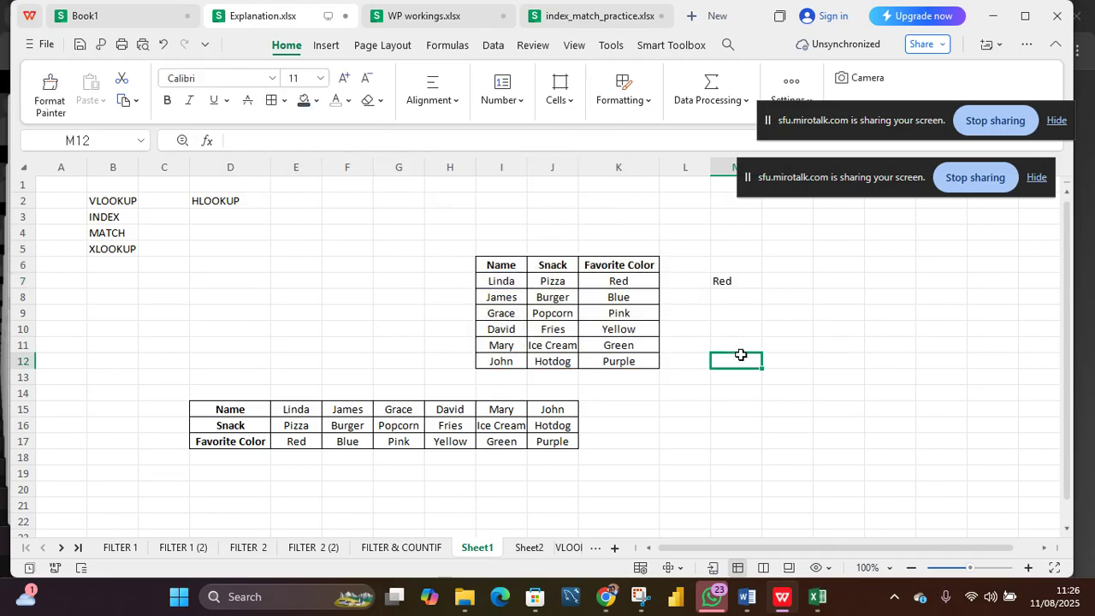
left_click(737, 301)
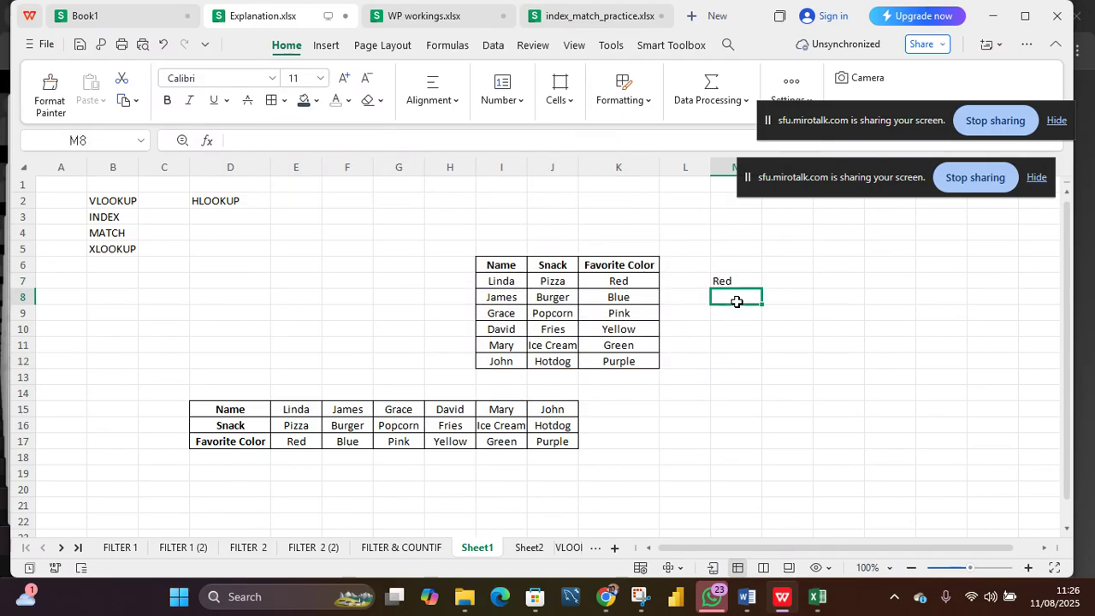
Step: In O8, enter =VLOOKUP(I10,I6:K12,2,FALSE) to return the snack for the name in I10
left_click(819, 296)
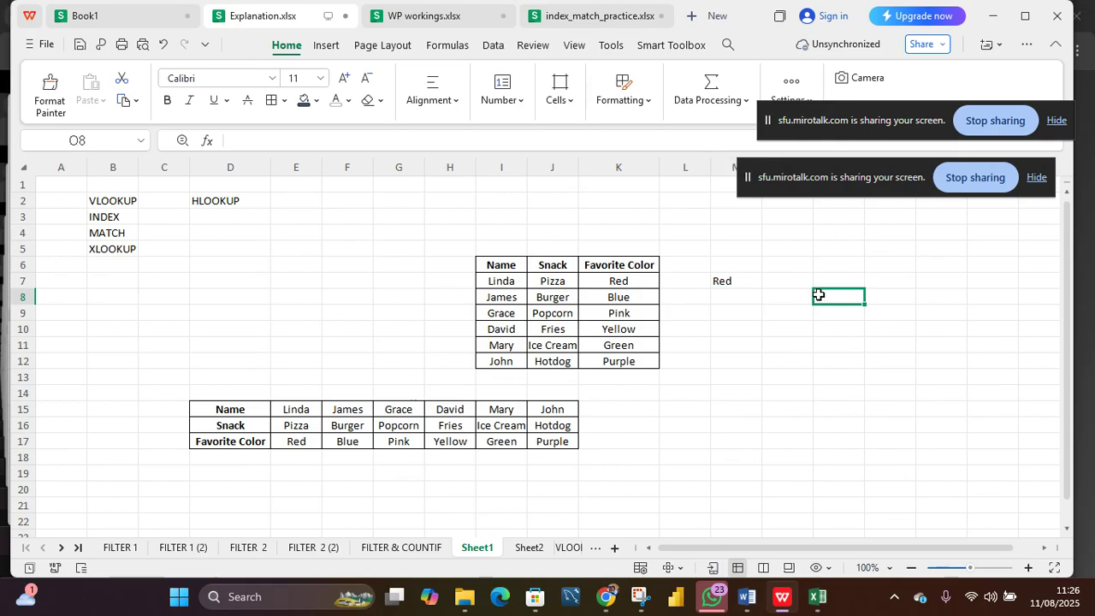
type("=")
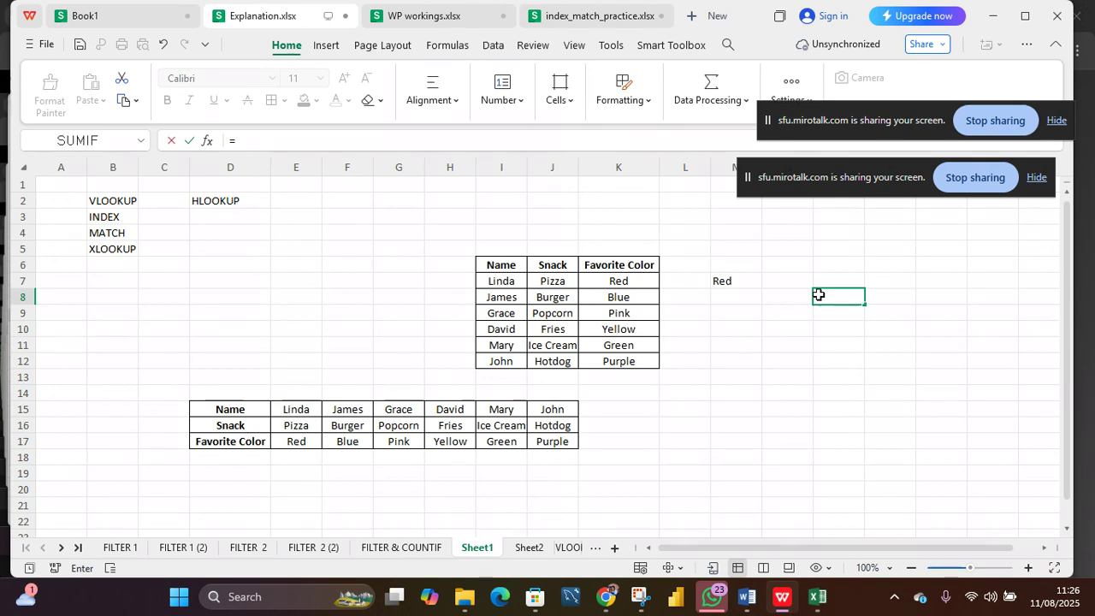
type("VLOO")
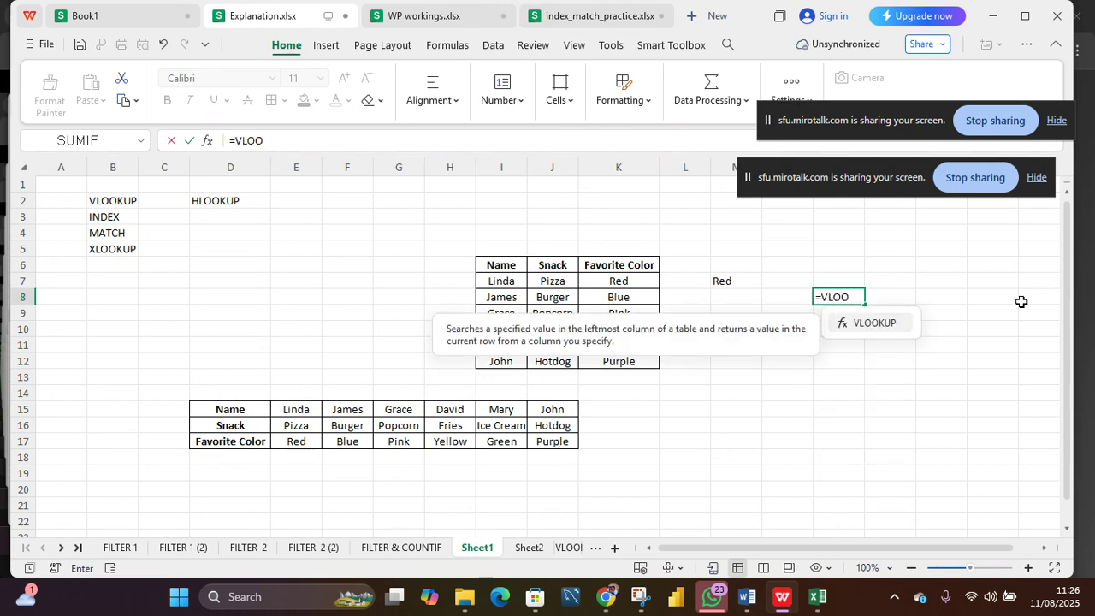
key("Tab")
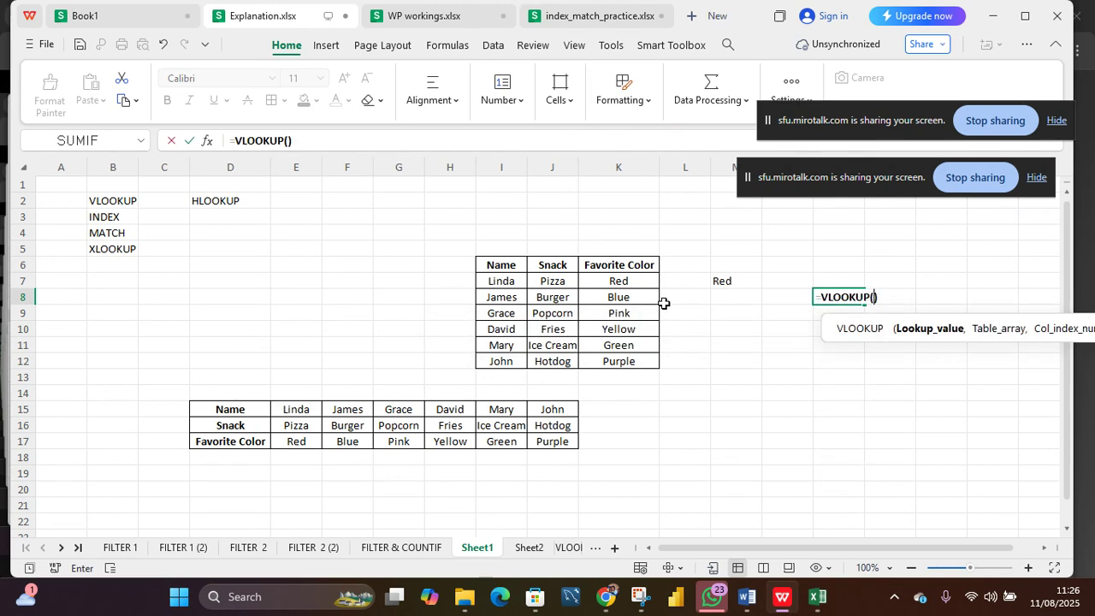
left_click(505, 329)
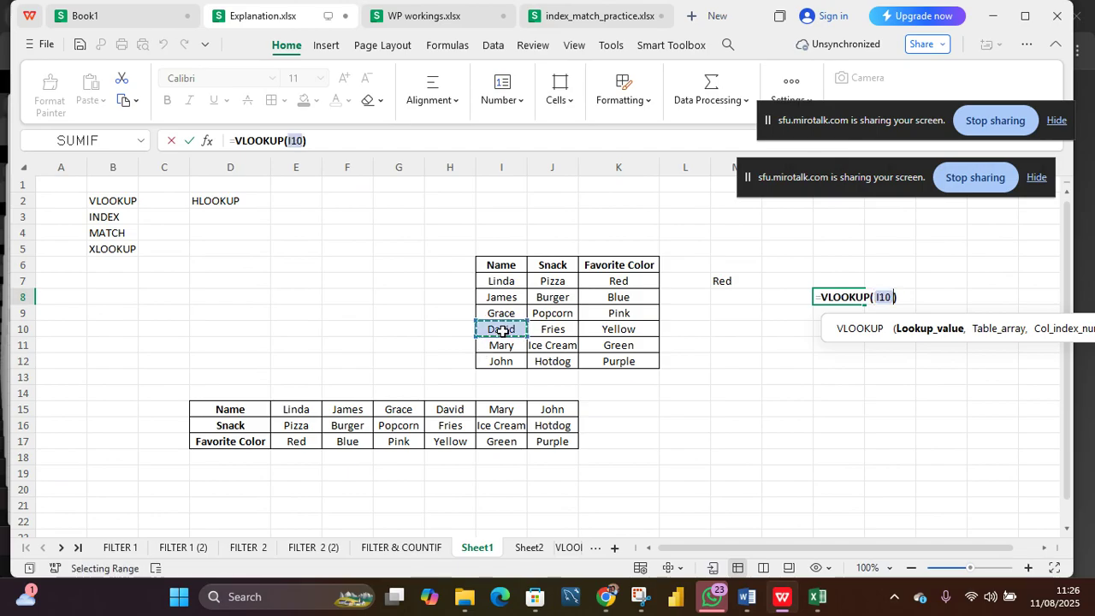
type(",")
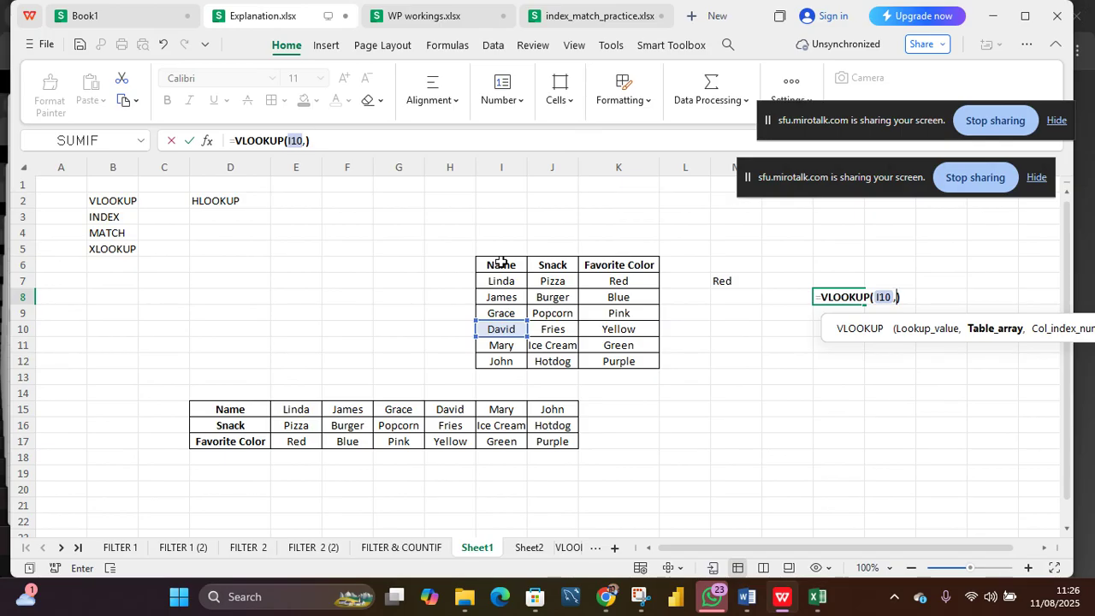
left_click_drag(500, 264, 630, 352)
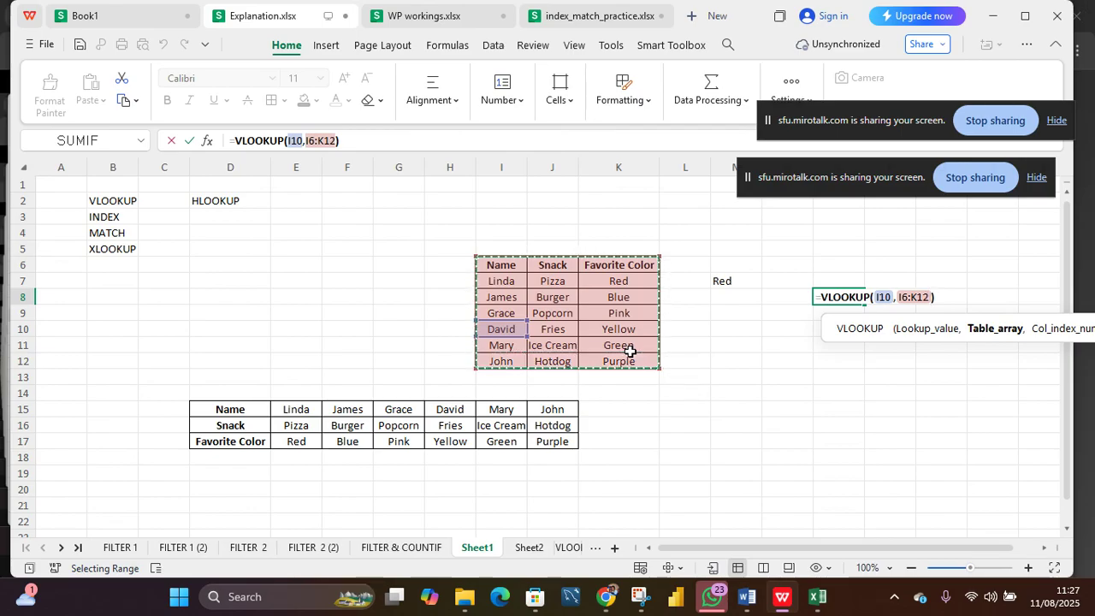
type(",")
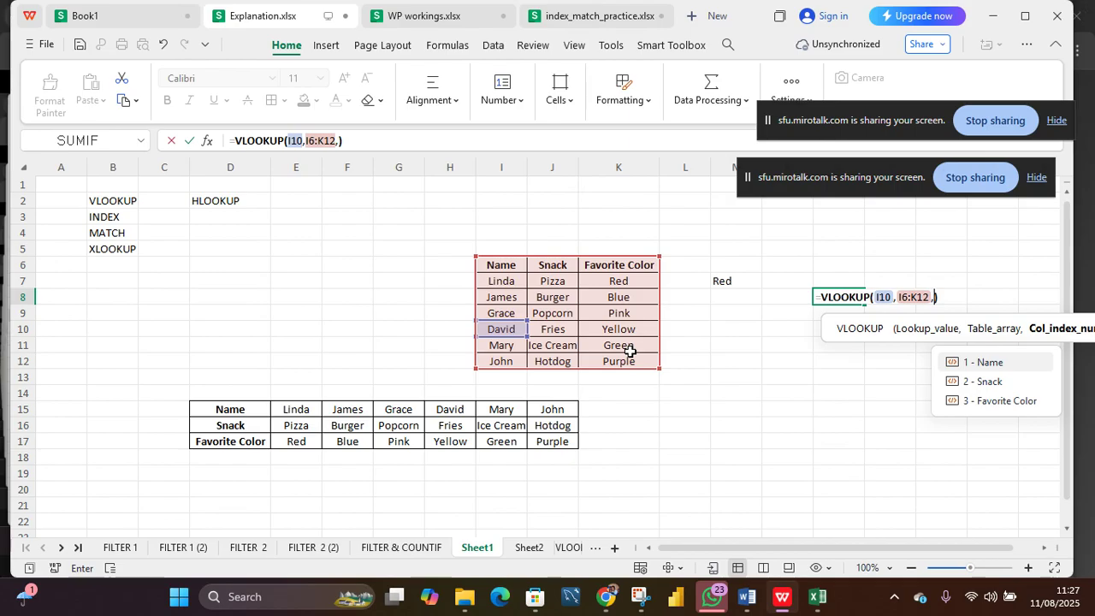
type("2")
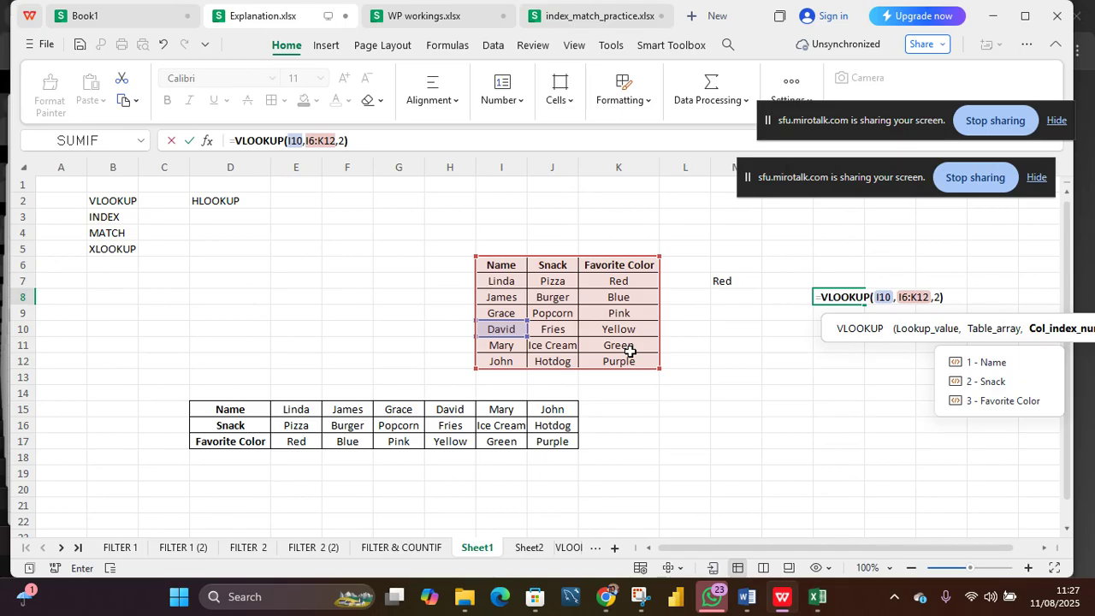
type(",")
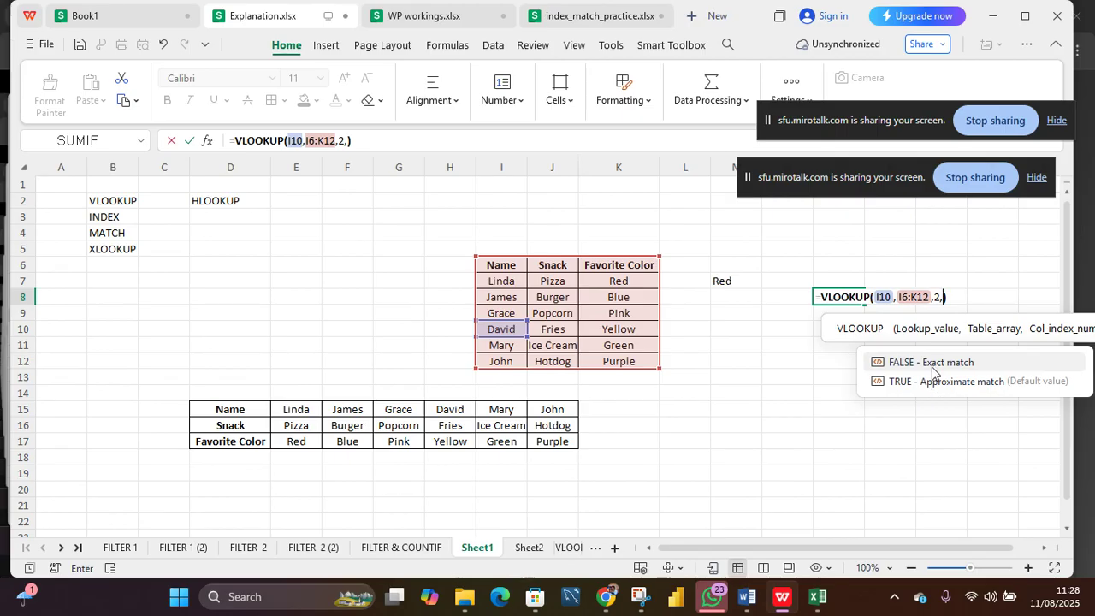
left_click(932, 365)
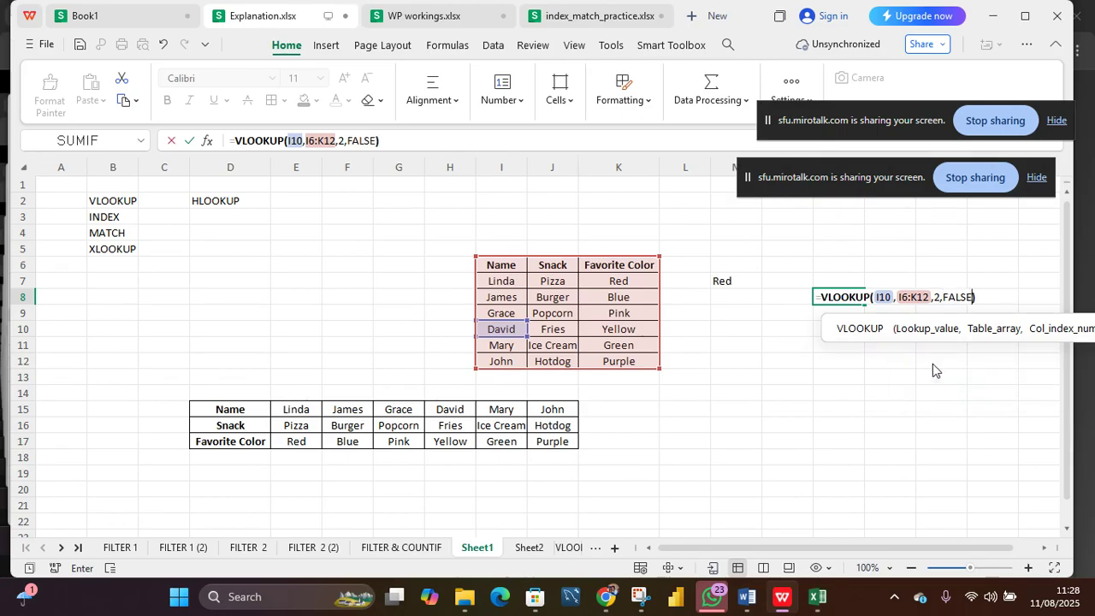
key("Return")
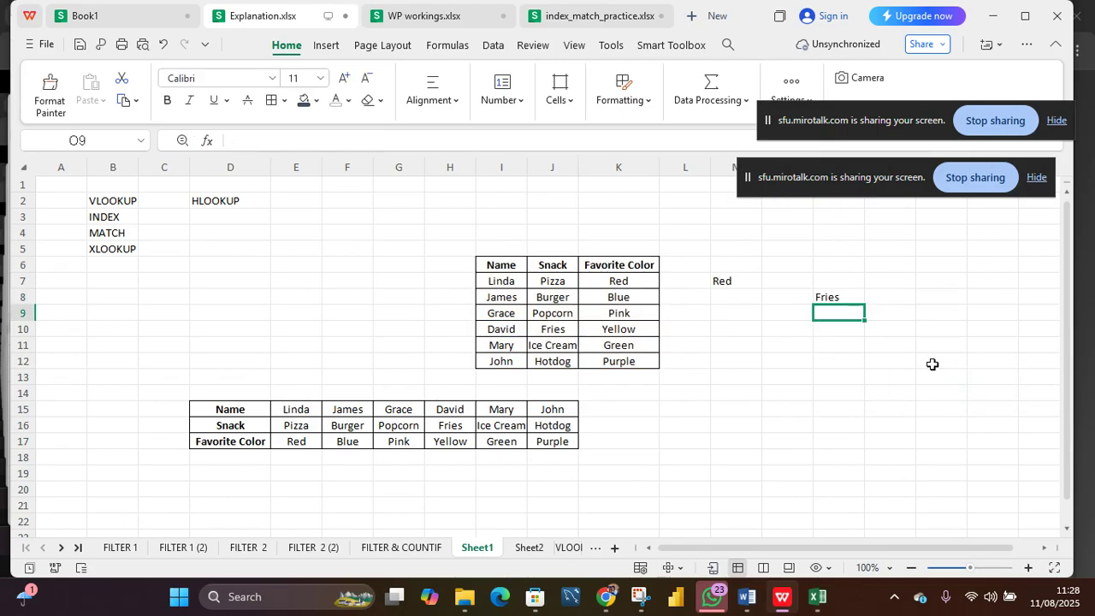
Step: Select the record row I10:K10 in the original table to point out the matched entry
double_click(498, 332)
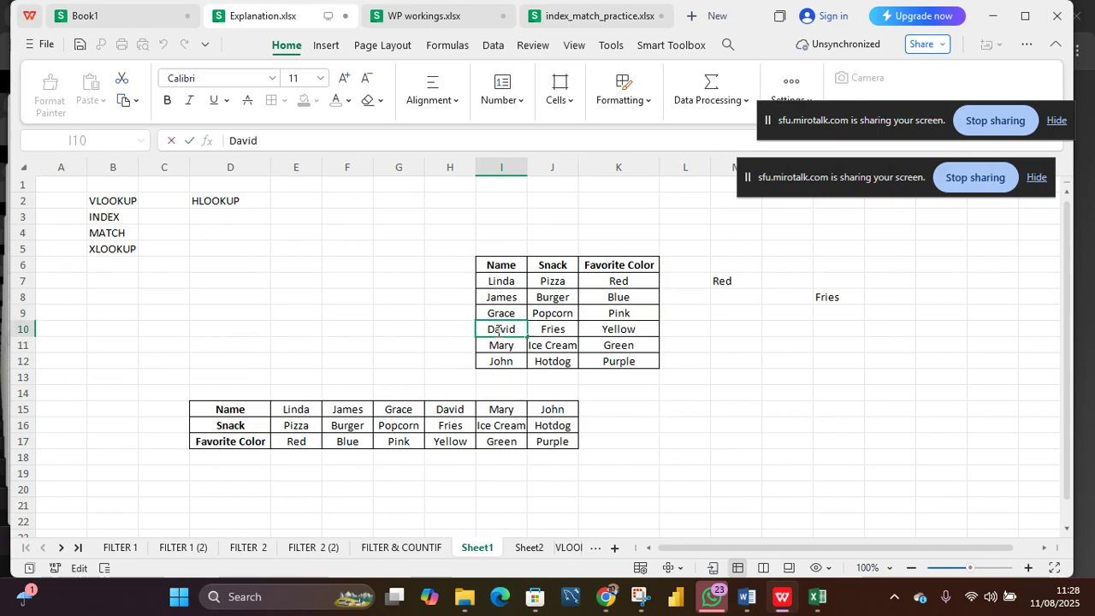
left_click(467, 330)
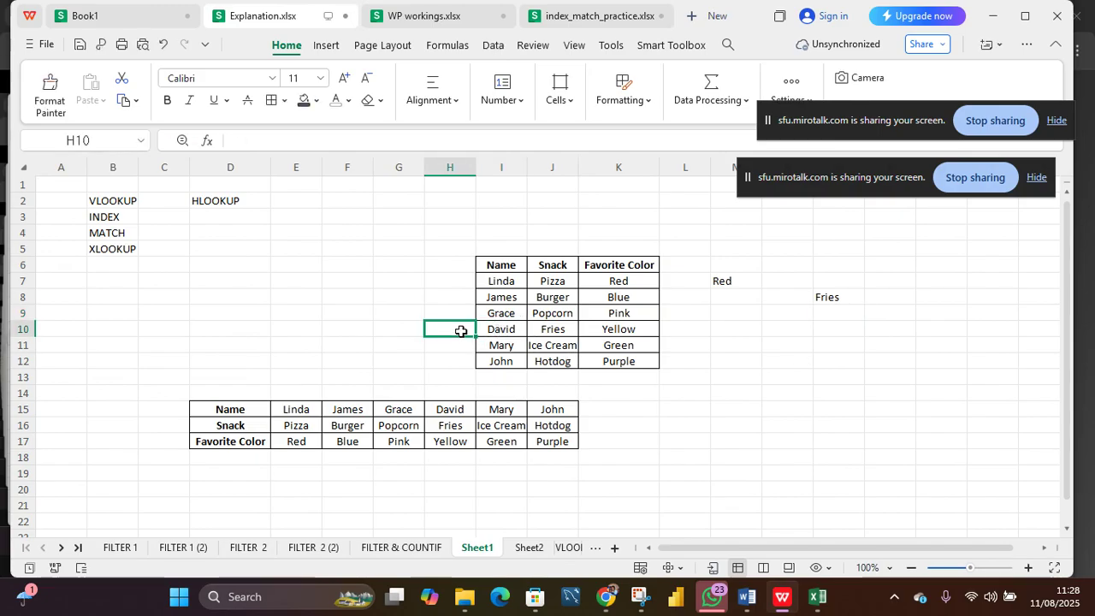
left_click_drag(497, 328, 642, 329)
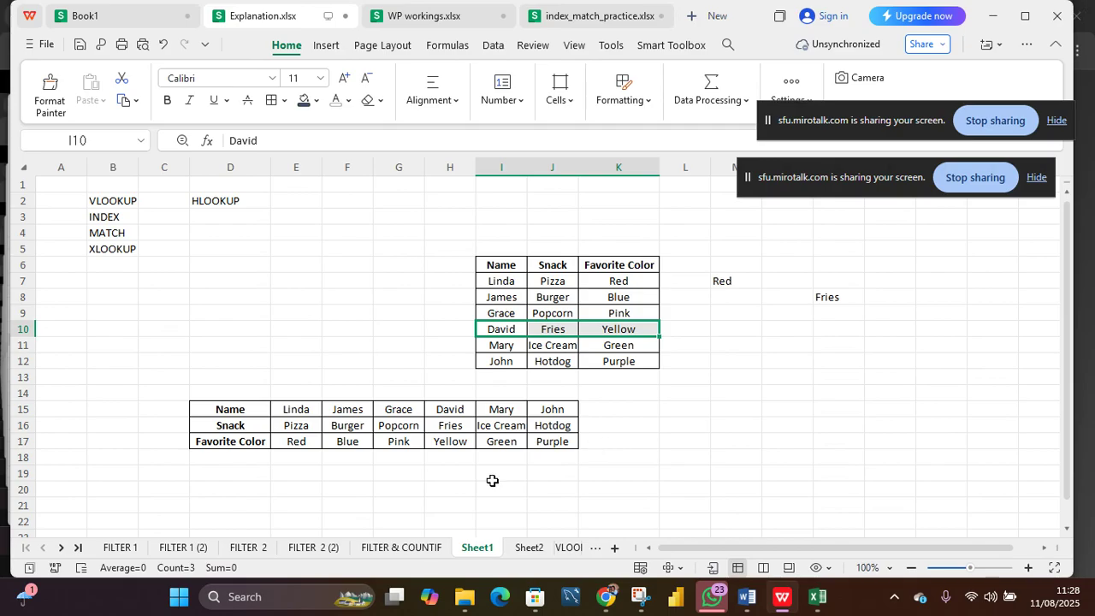
Step: In F19, enter =HLOOKUP(E15,D15:J17,2,FALSE) to return the snack for the name in E15 from the transposed table
left_click(338, 472)
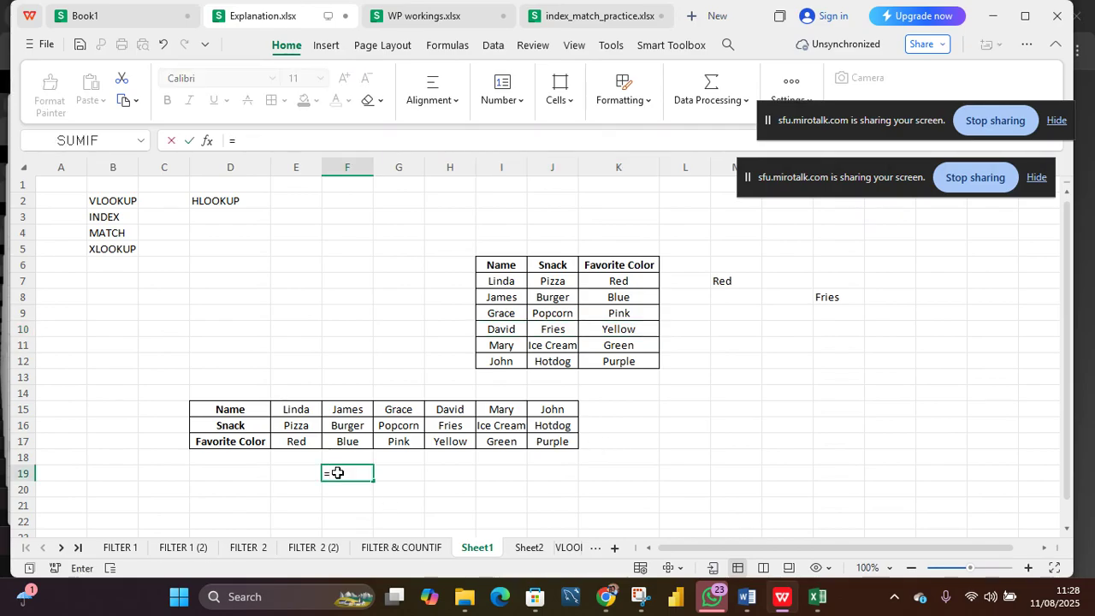
type("HLO")
key("Tab")
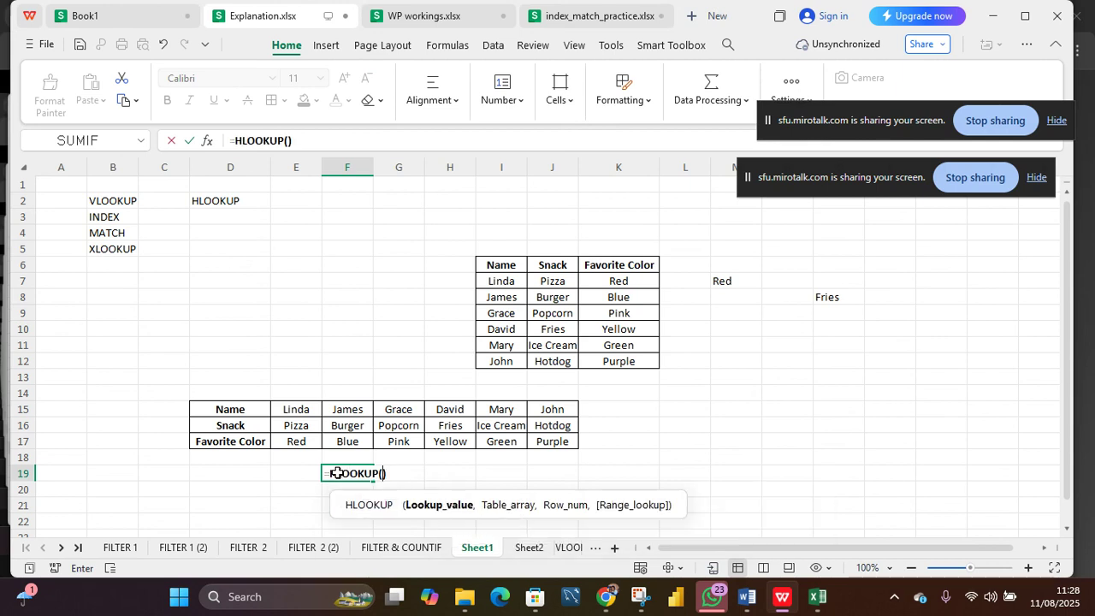
left_click(299, 409)
type(",")
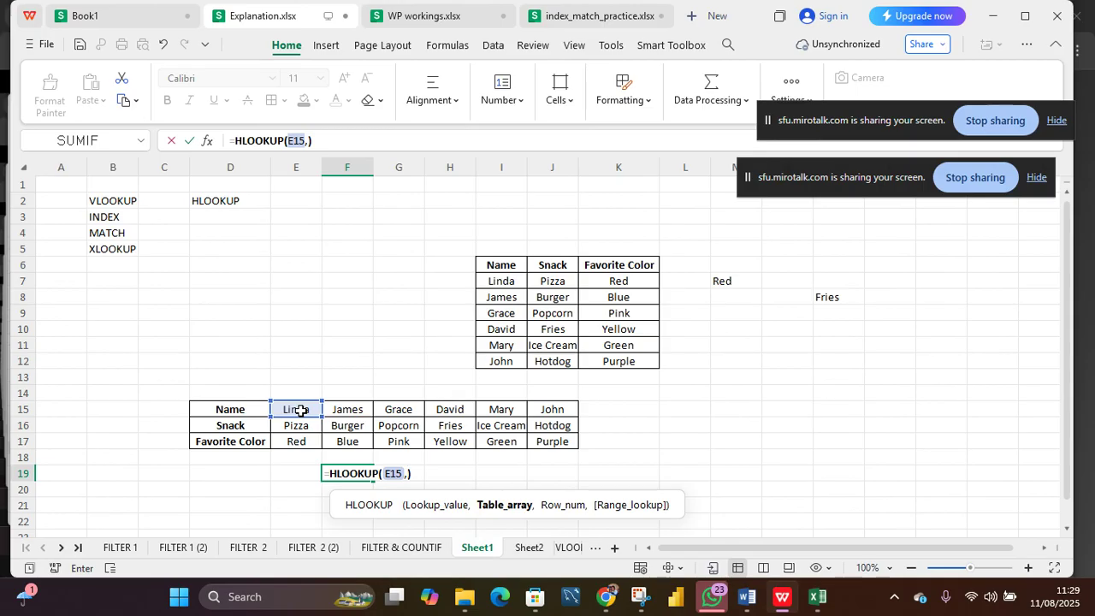
mouse_move(244, 411)
left_mouse_down()
mouse_move(469, 421)
mouse_move(552, 451)
mouse_move(559, 443)
left_mouse_up()
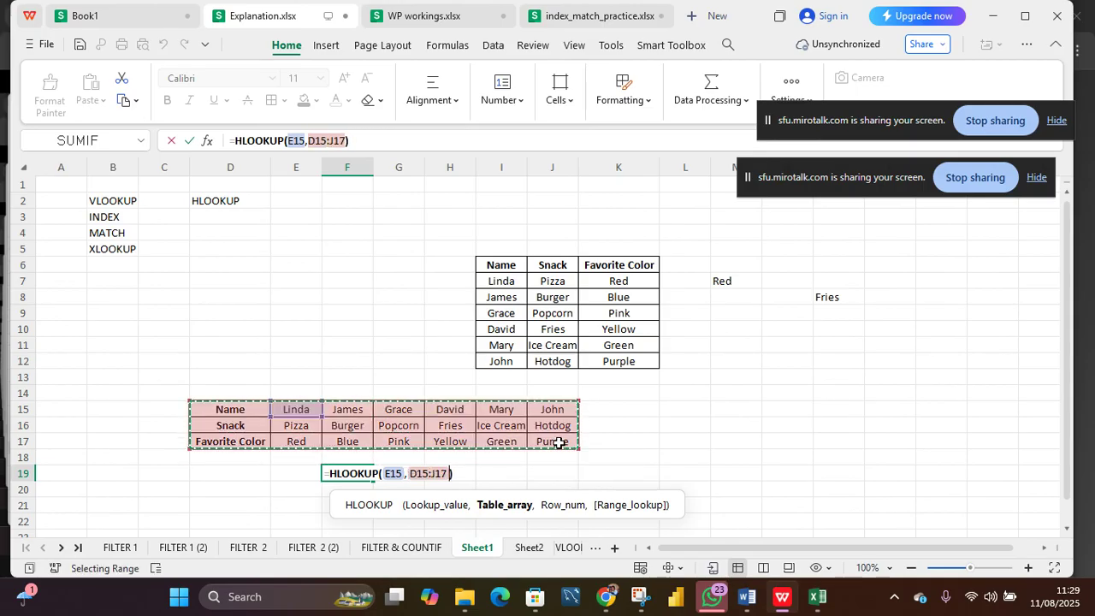
type(",")
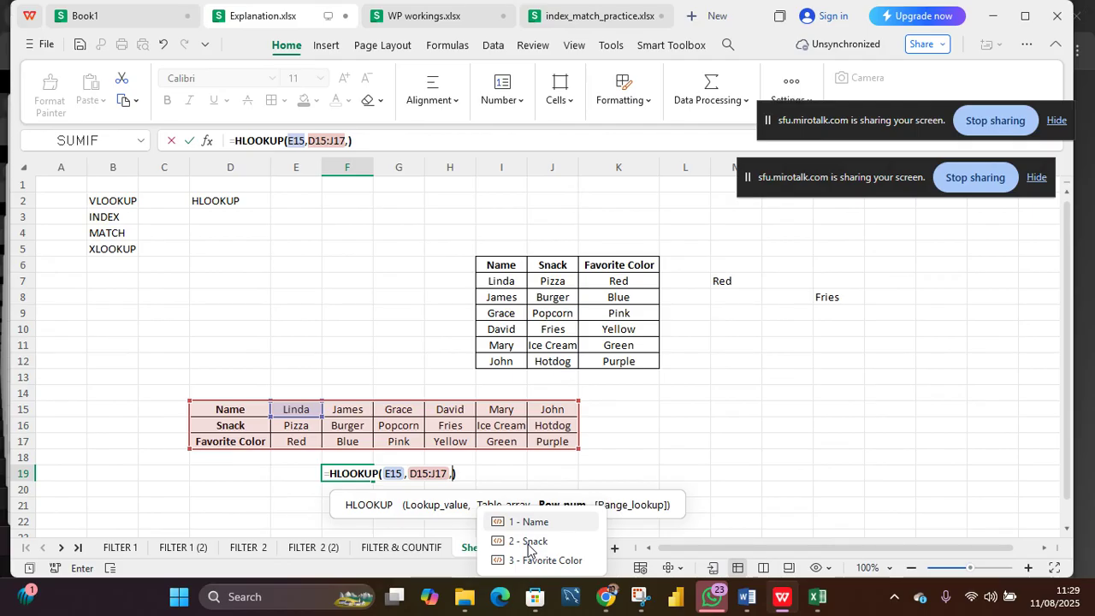
key("Down")
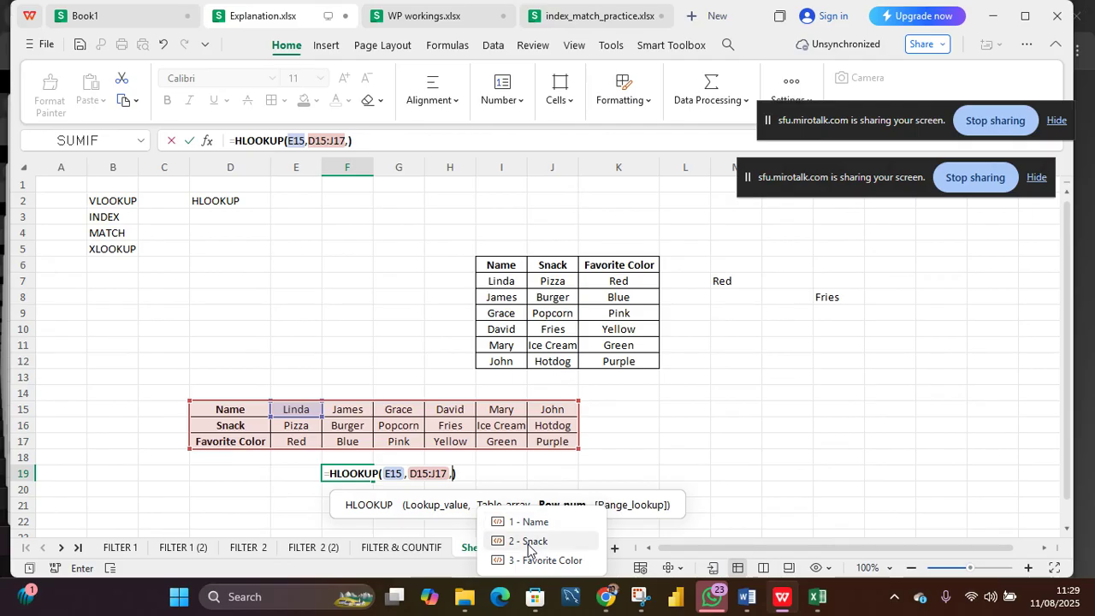
double_click(529, 550)
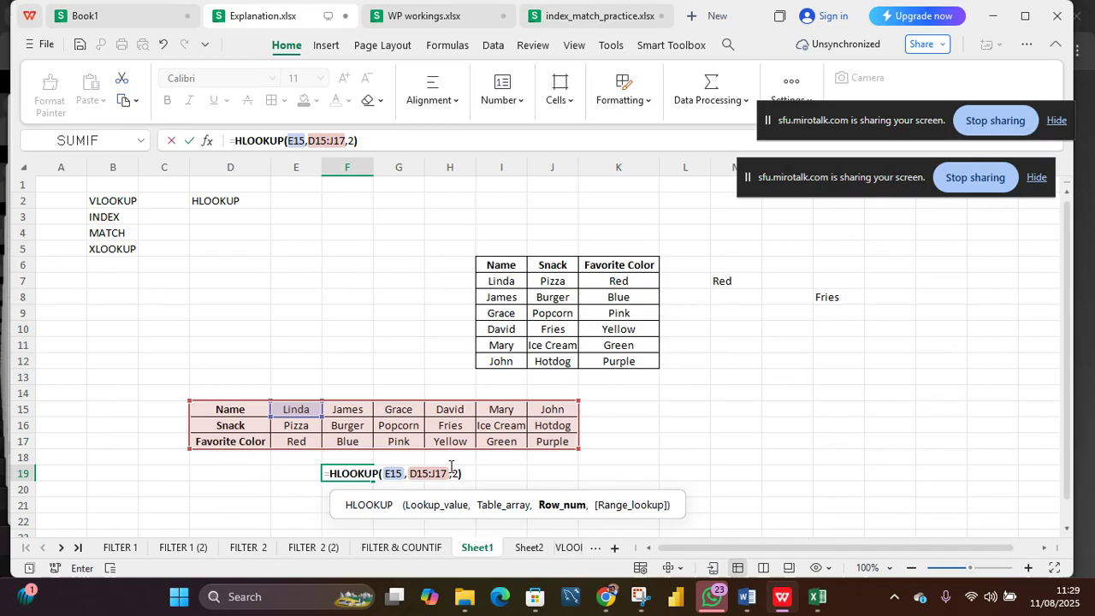
type(",")
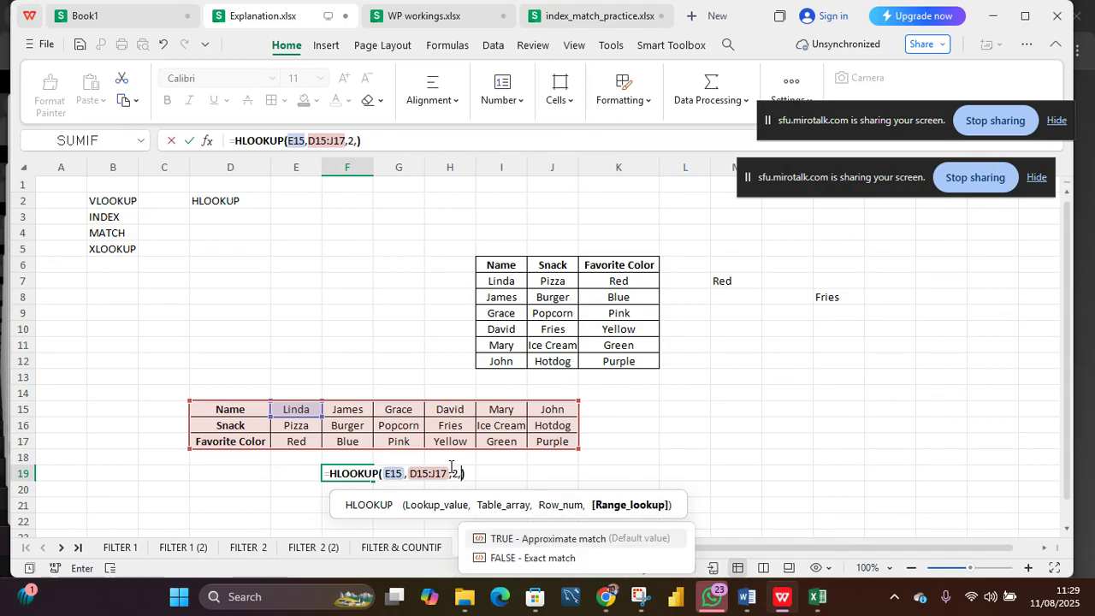
double_click(534, 562)
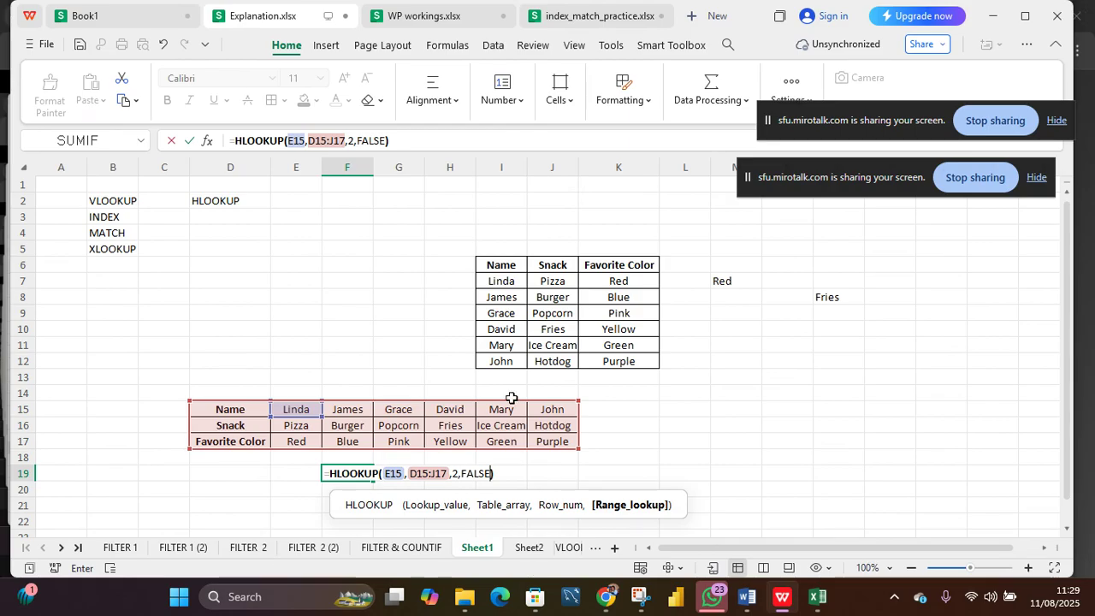
key("Return")
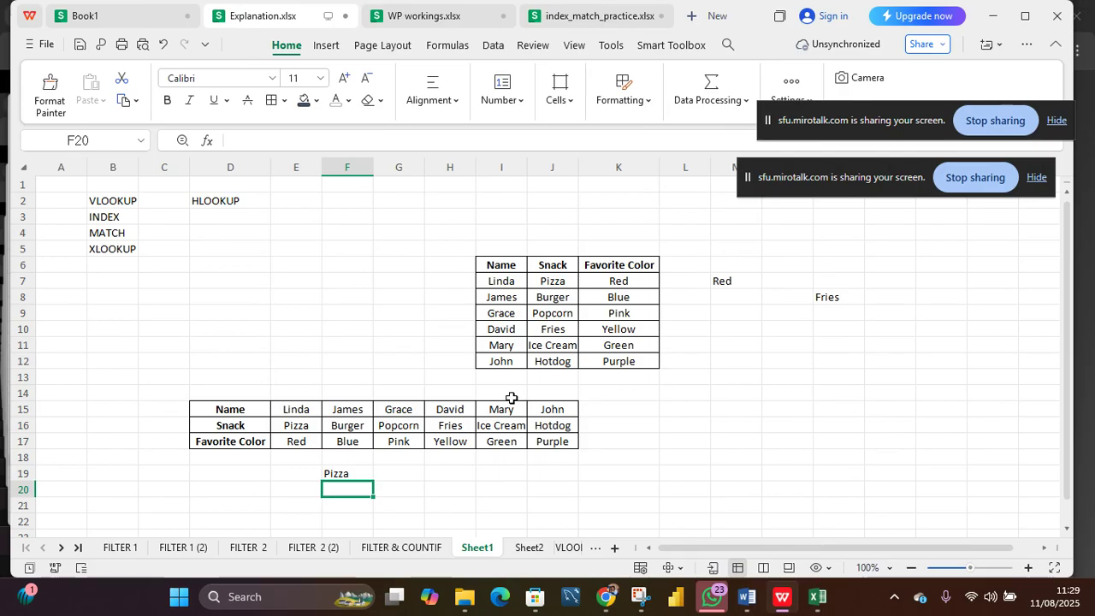
Step: Examine the HLOOKUP result in F19 and the row and column headers of both tables
left_click(300, 427)
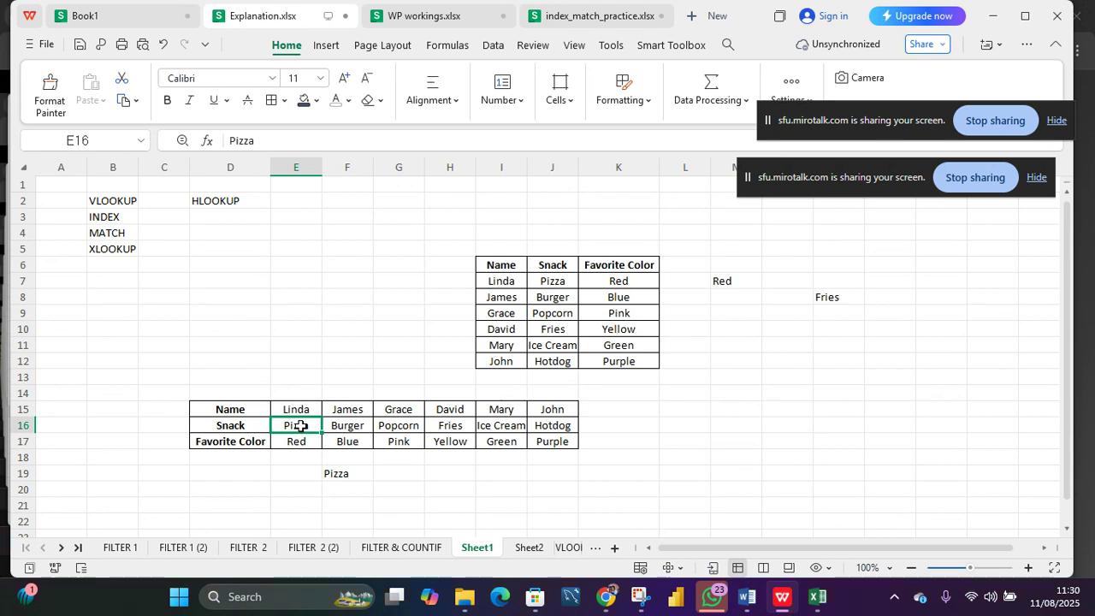
left_click(344, 480)
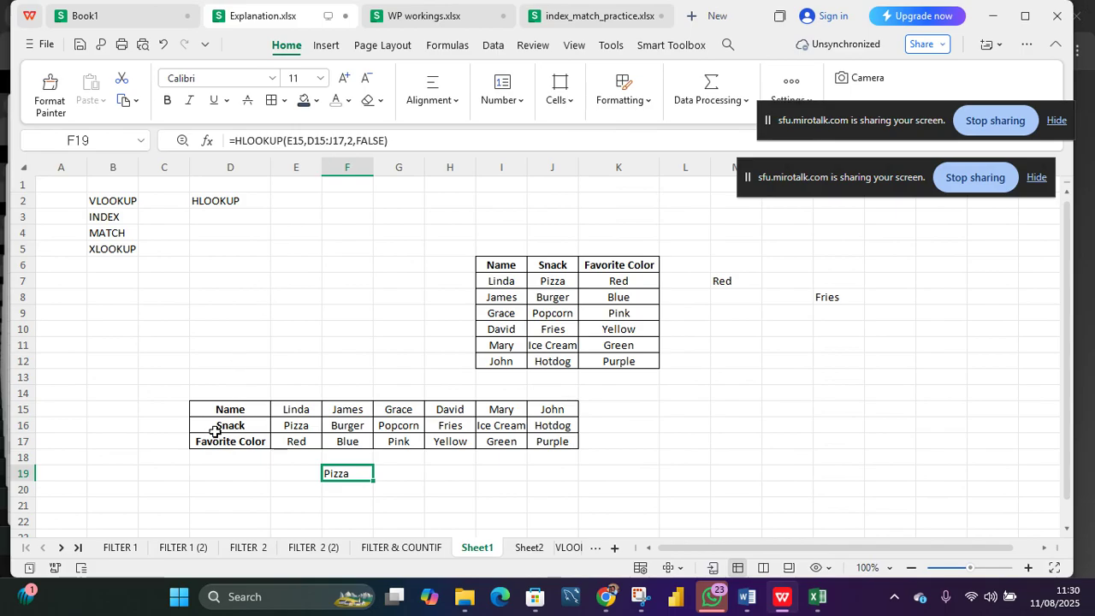
left_click(224, 407)
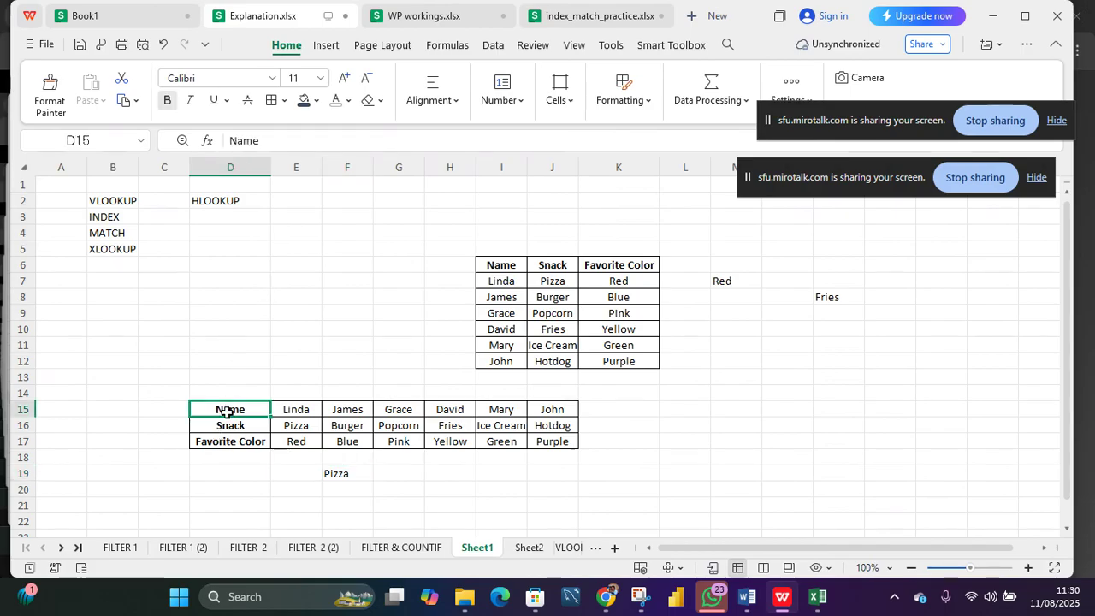
left_click(227, 427)
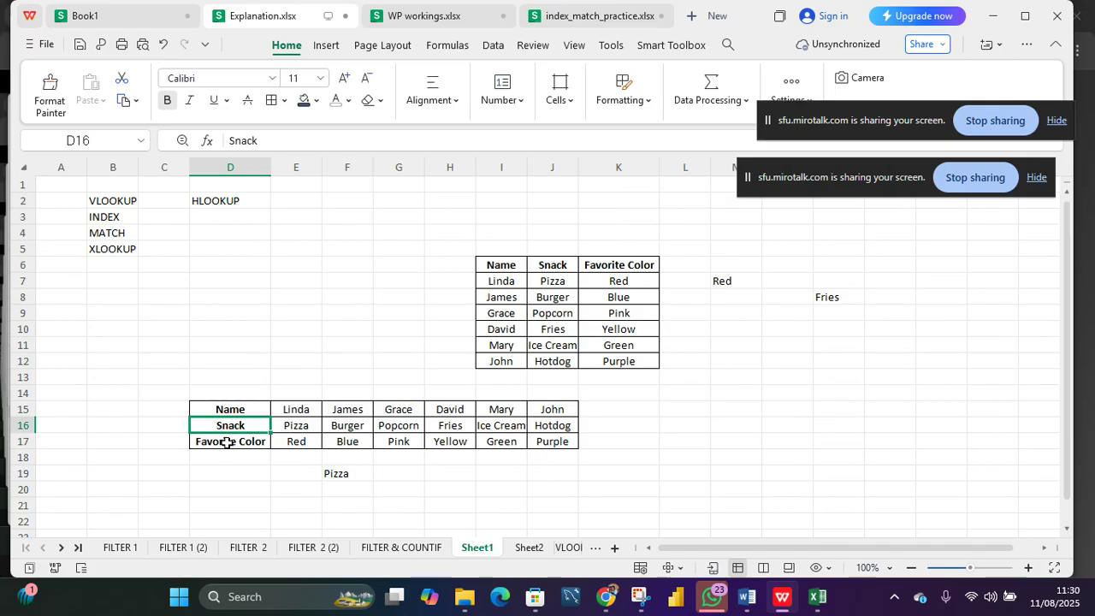
left_click(227, 442)
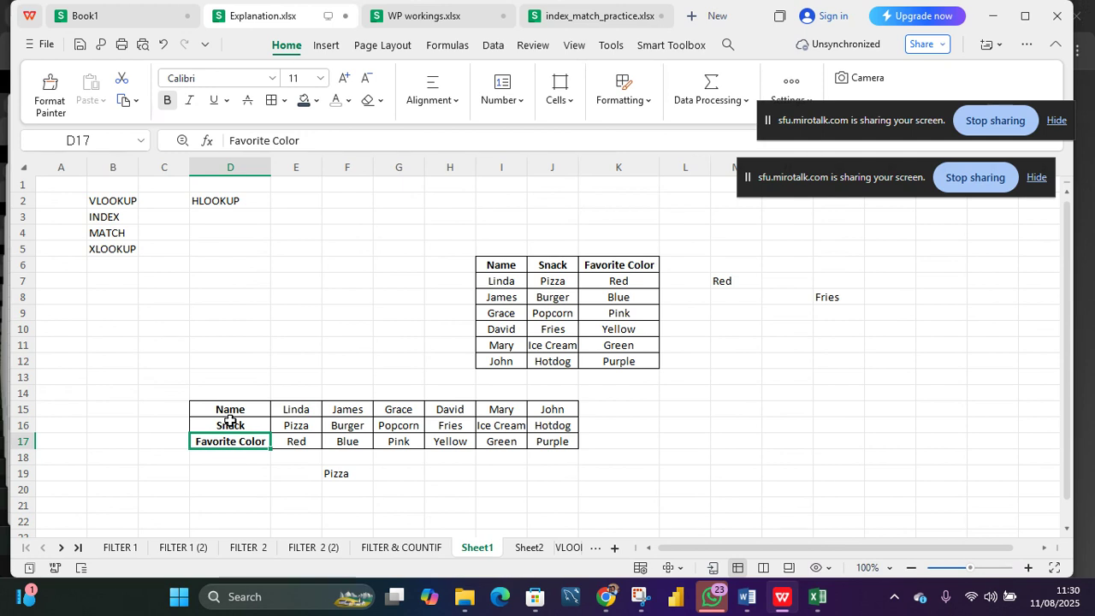
left_click(528, 267)
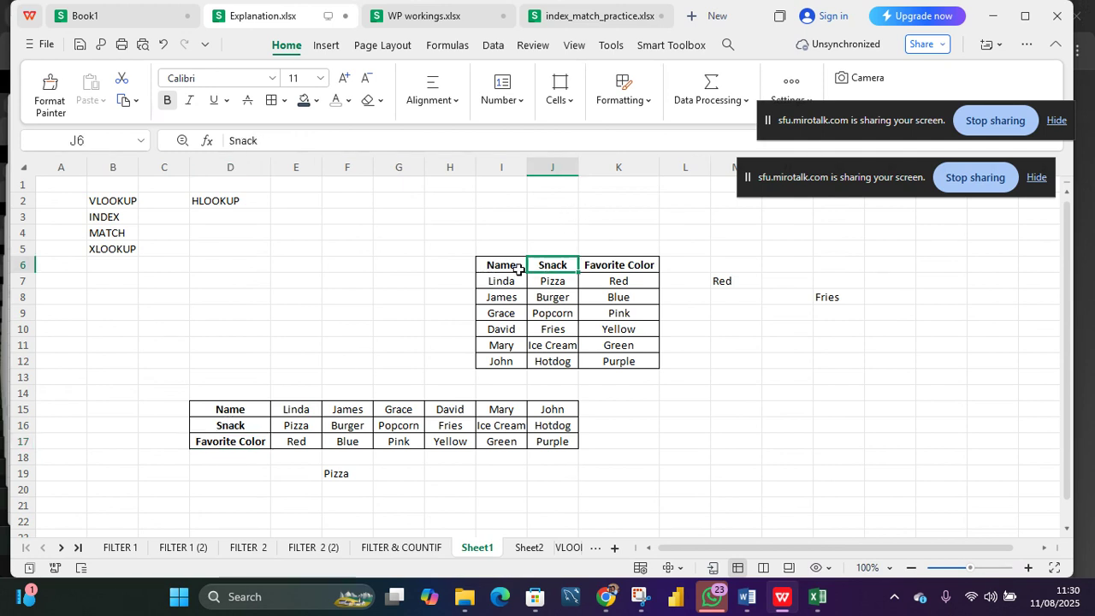
left_click(507, 266)
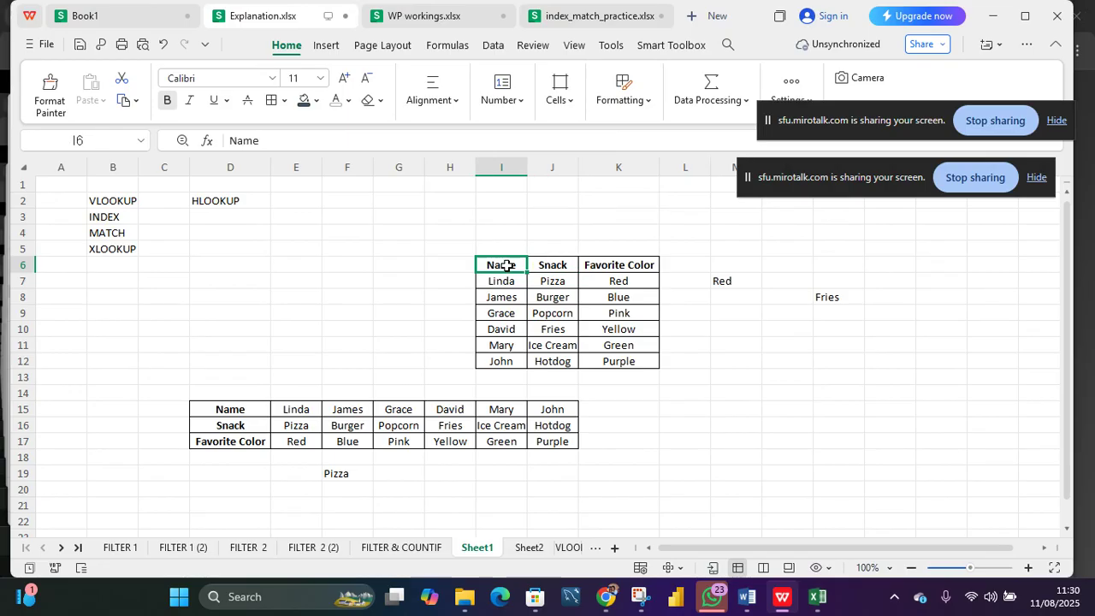
left_click(552, 265)
left_click(602, 270)
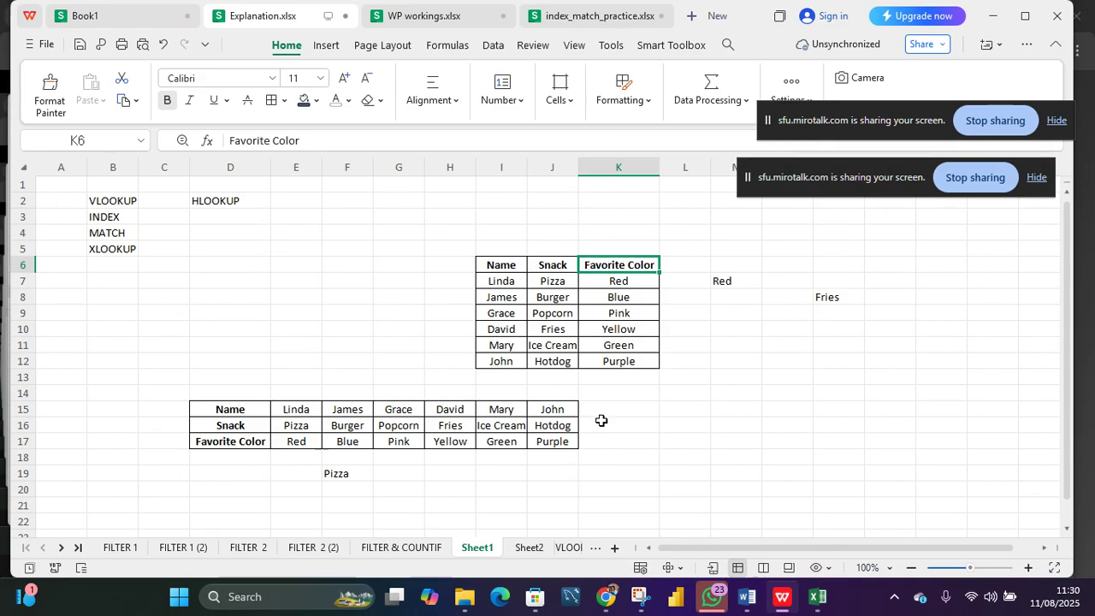
left_click(792, 382)
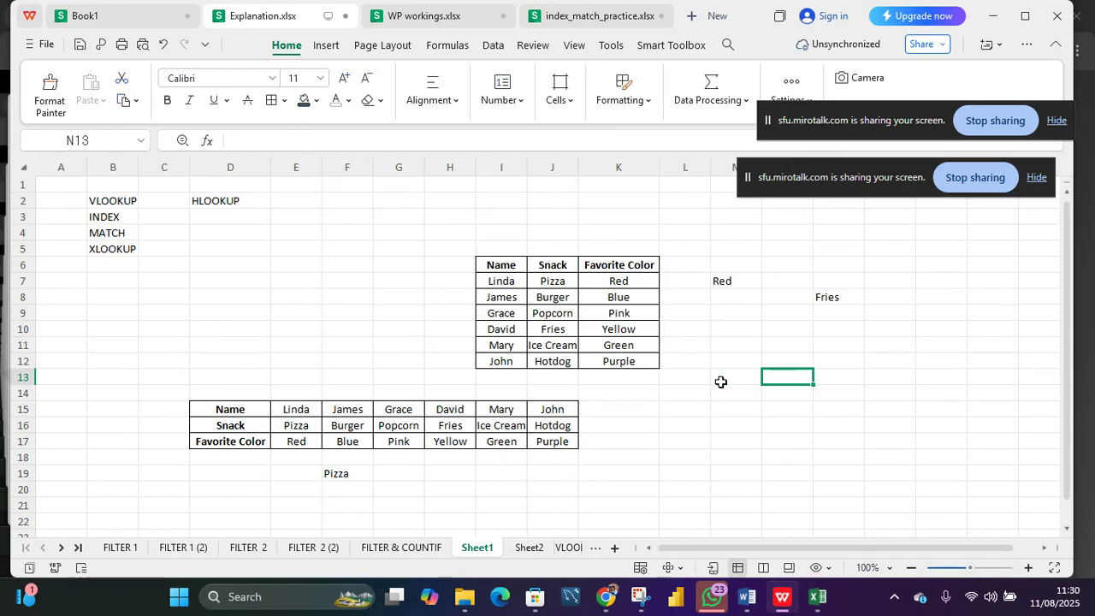
Step: In N12, enter =VLOOKUP(J9,I6:K12,1,FALSE) to look up a snack in the table's first column
left_click(556, 333)
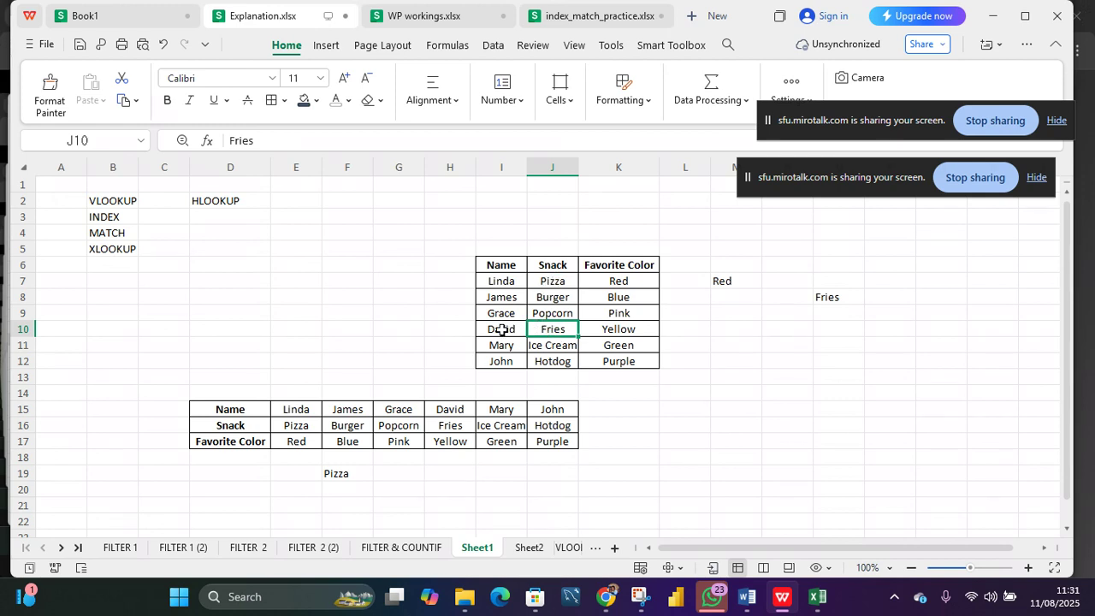
left_click(795, 356)
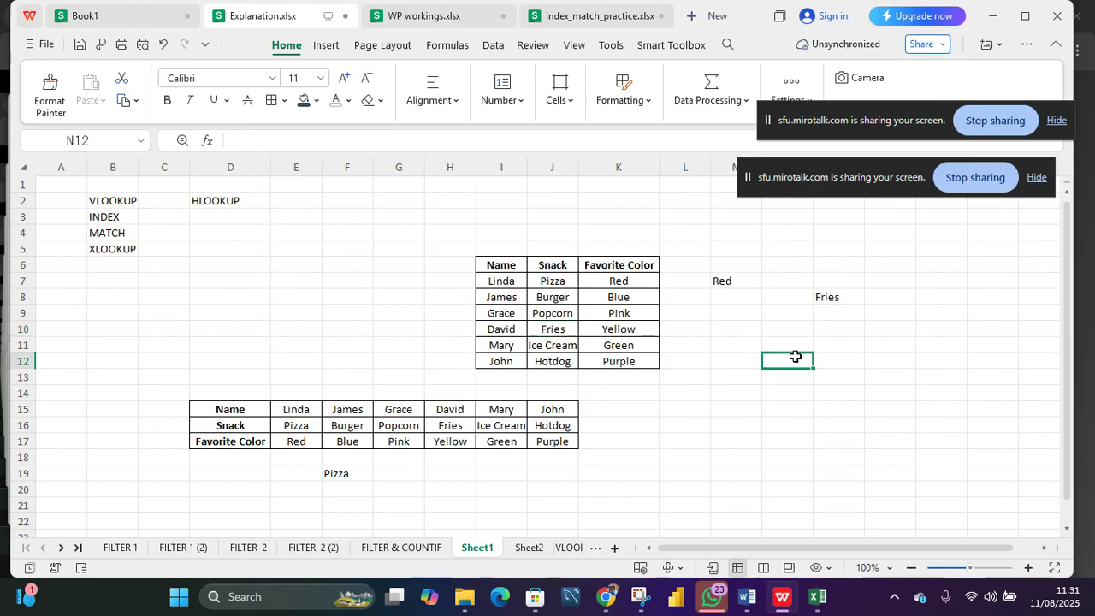
type("=VLOO")
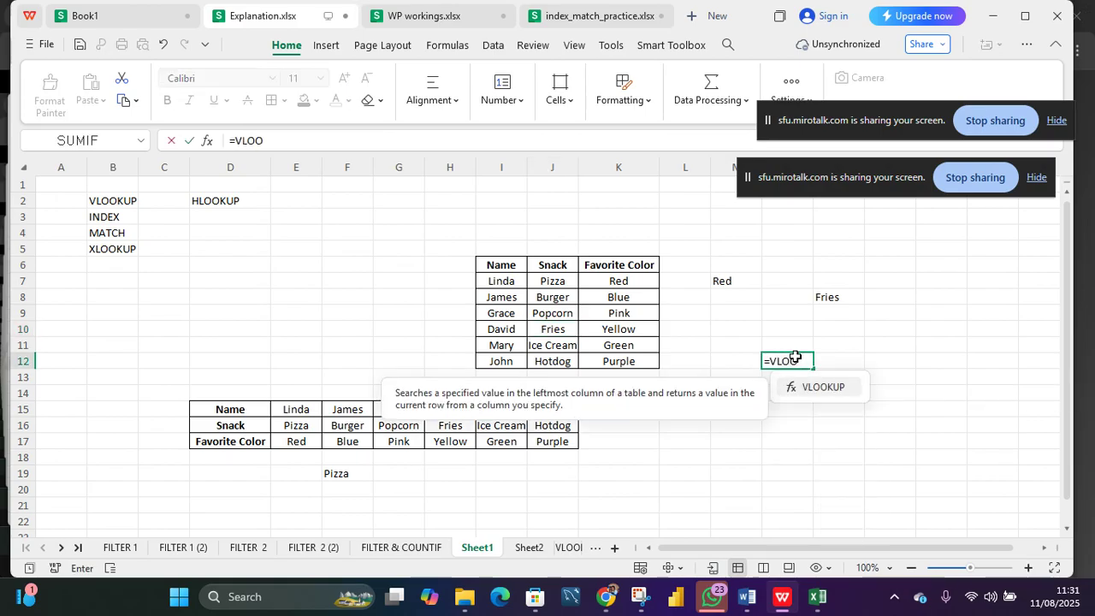
key("Tab")
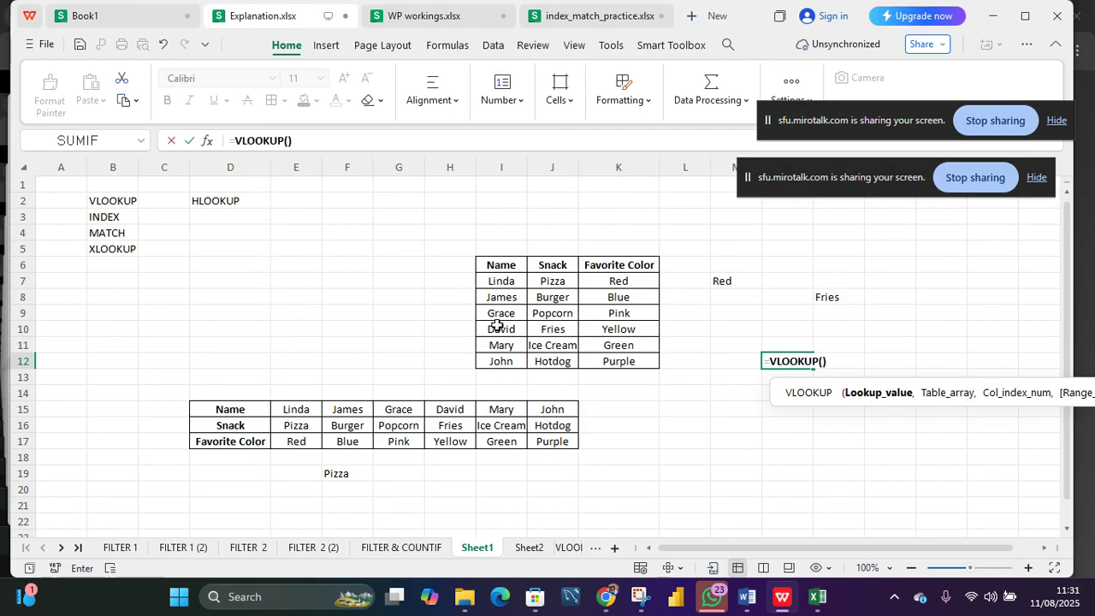
left_click(554, 315)
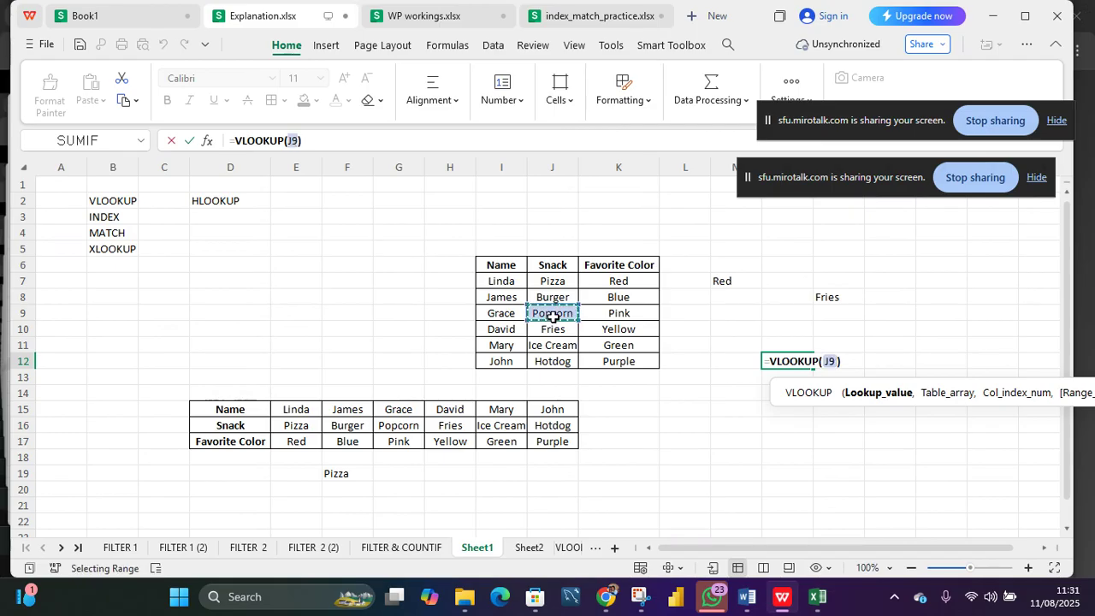
type(",")
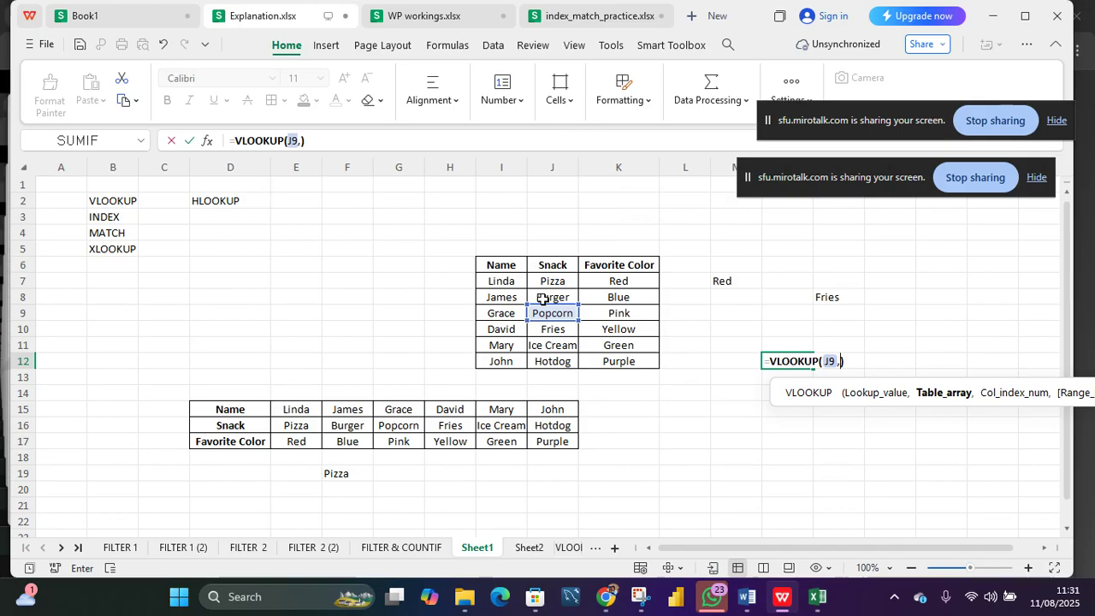
left_click_drag(503, 266, 640, 361)
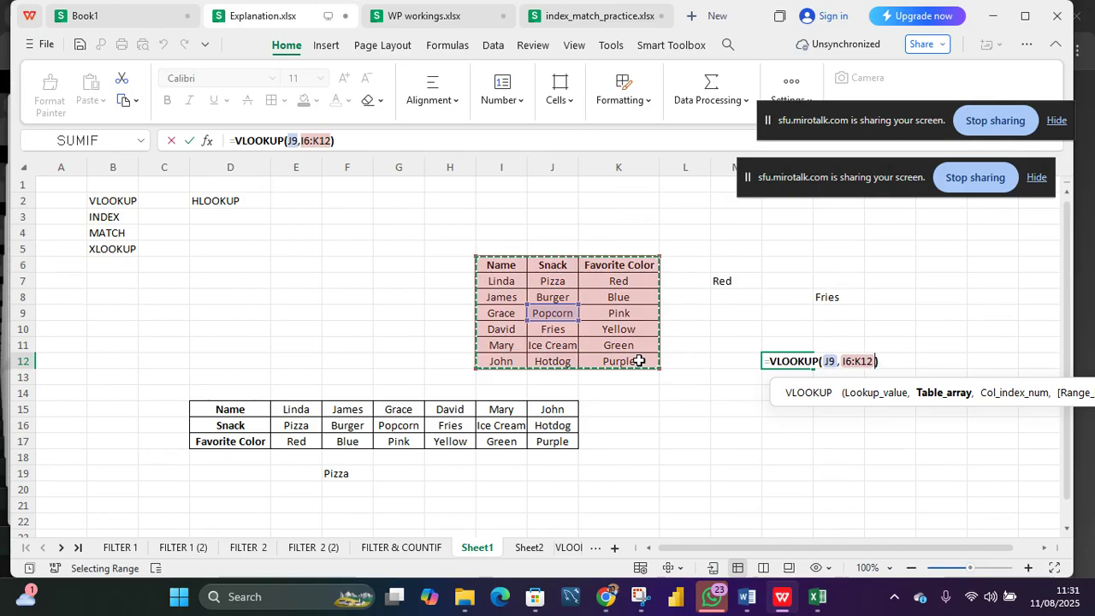
type(",")
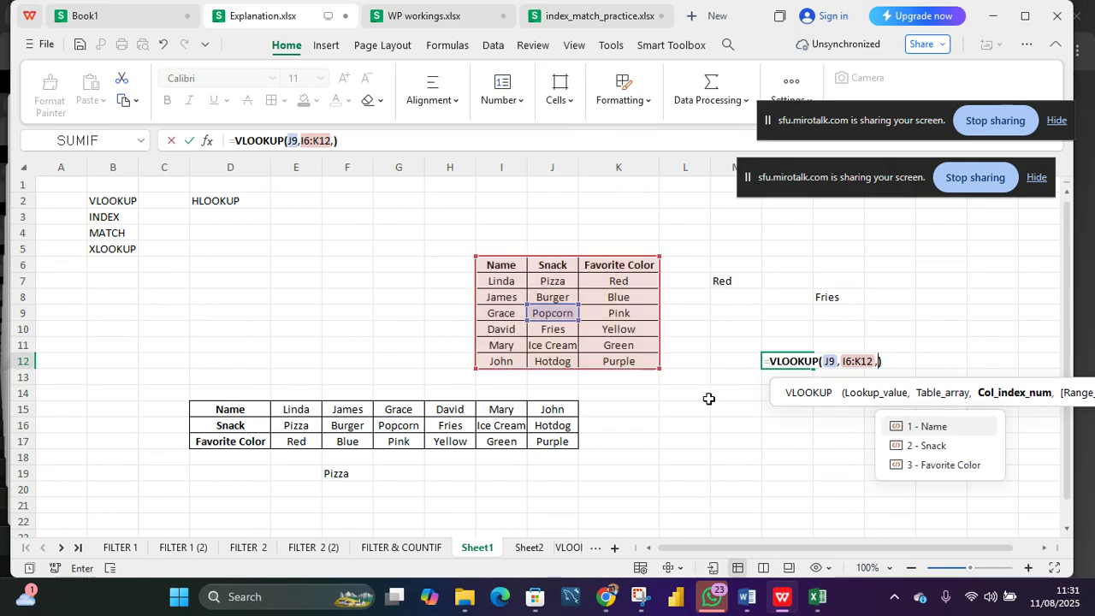
left_click(938, 427)
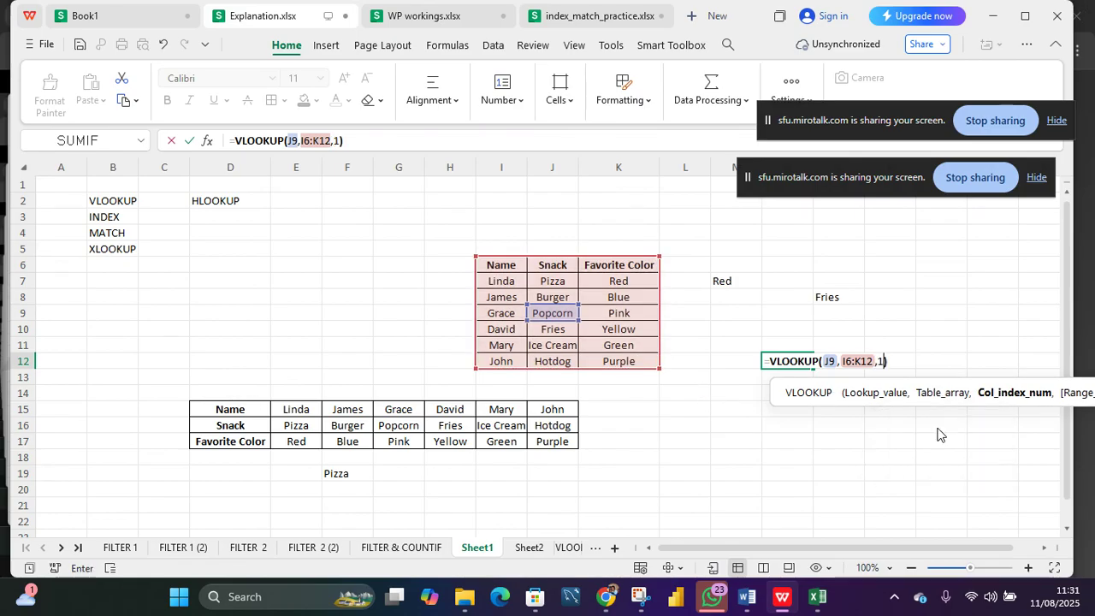
type(",")
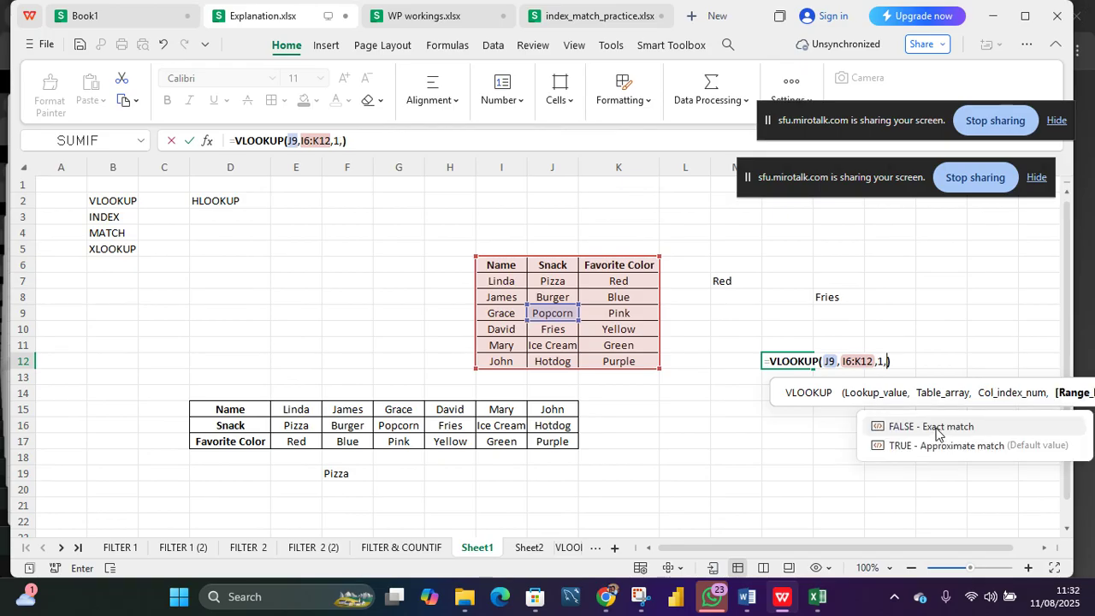
left_click(938, 427)
key("Return")
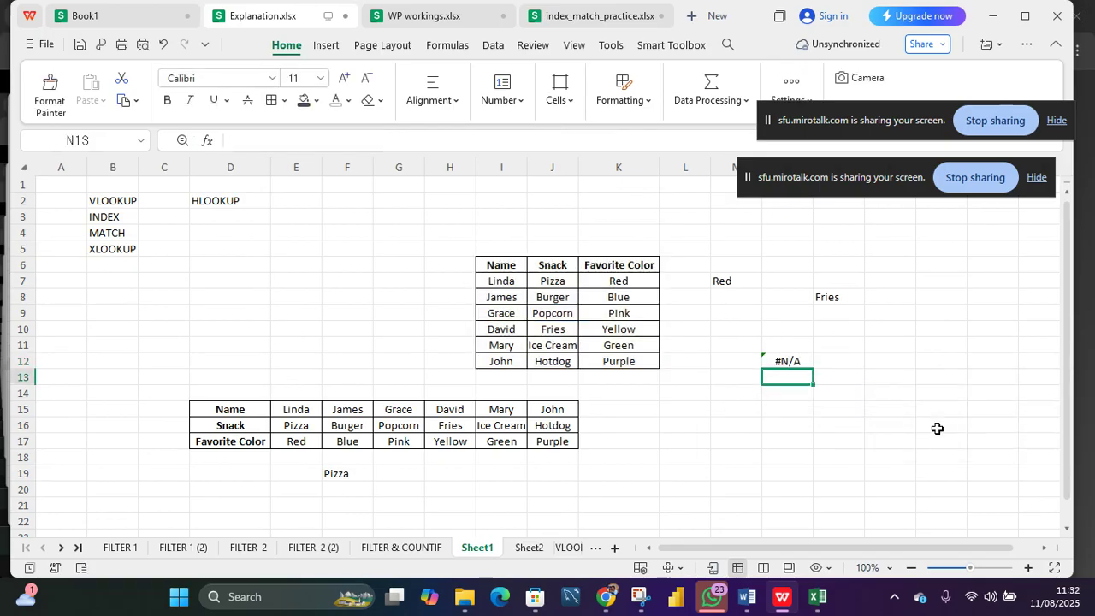
Step: Inspect J9 and I9, then clear the cells around N12 to remove the new VLOOKUP formula
key("Up")
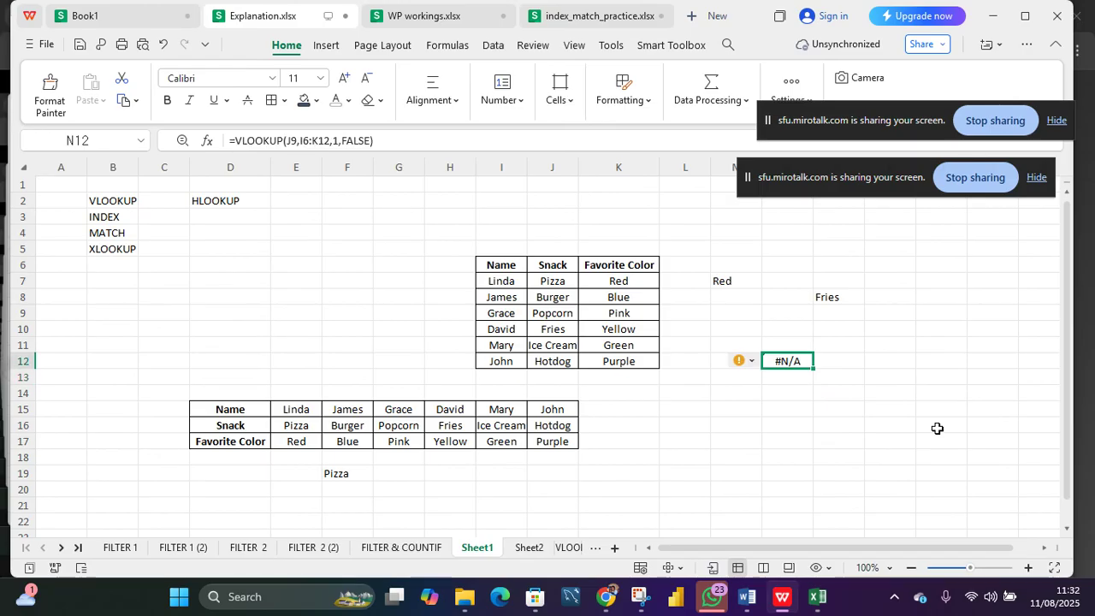
left_click(553, 315)
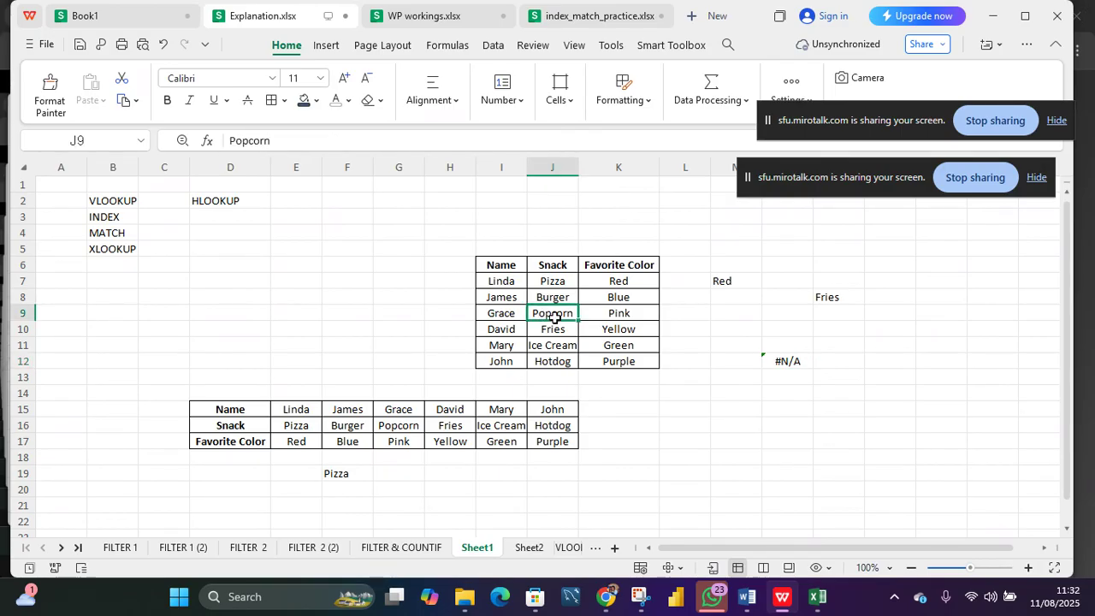
left_click(507, 316)
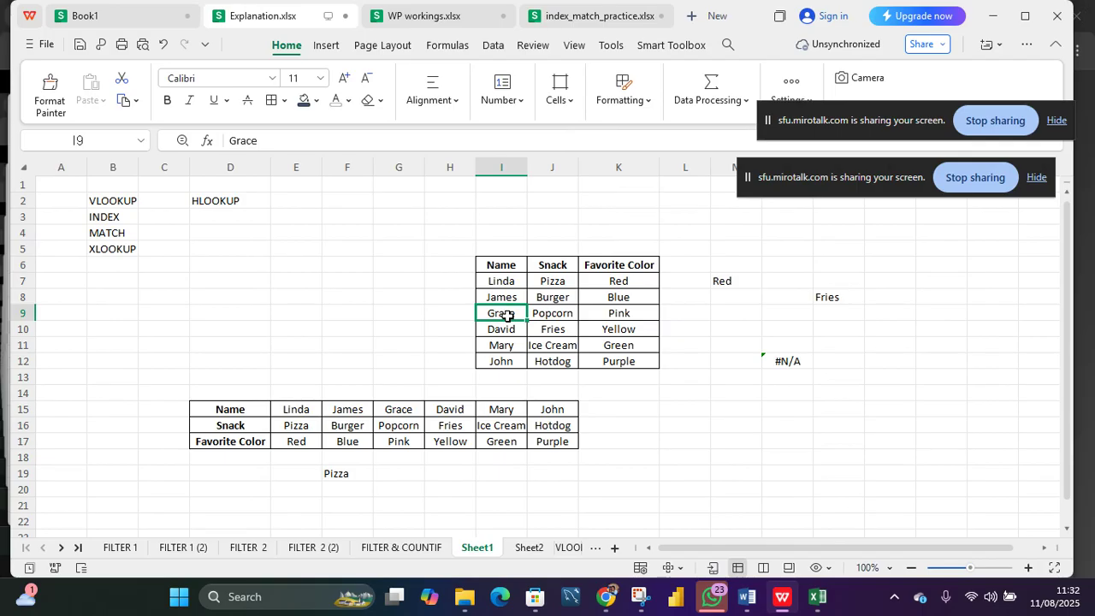
left_click_drag(759, 342, 803, 374)
key("Delete")
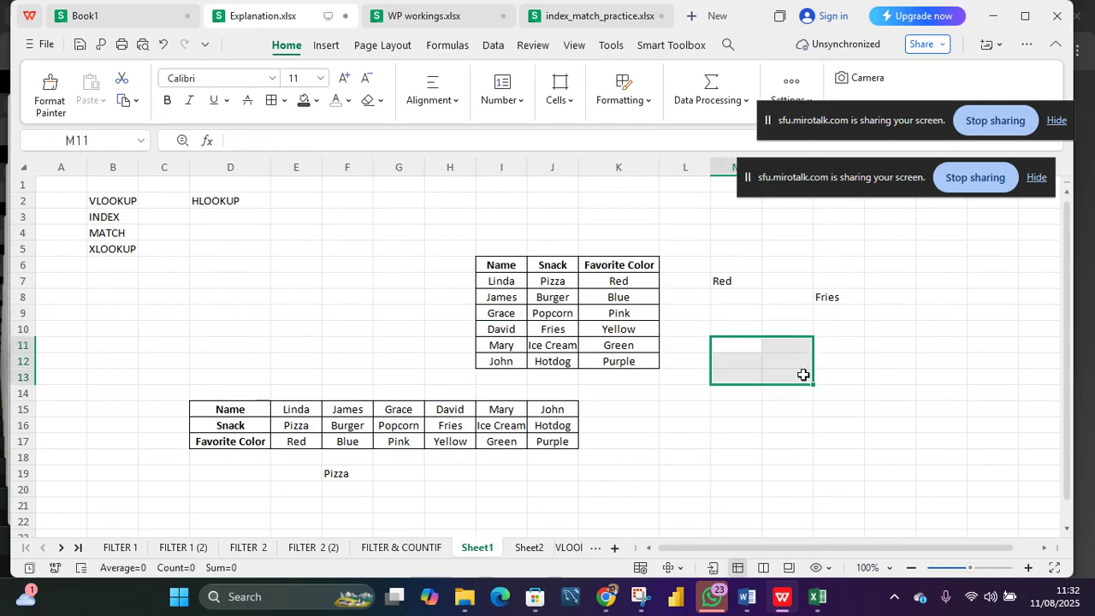
Step: Review the VLOOKUP formula in O8 and select the names I7:I11 in the original table
left_click(697, 291)
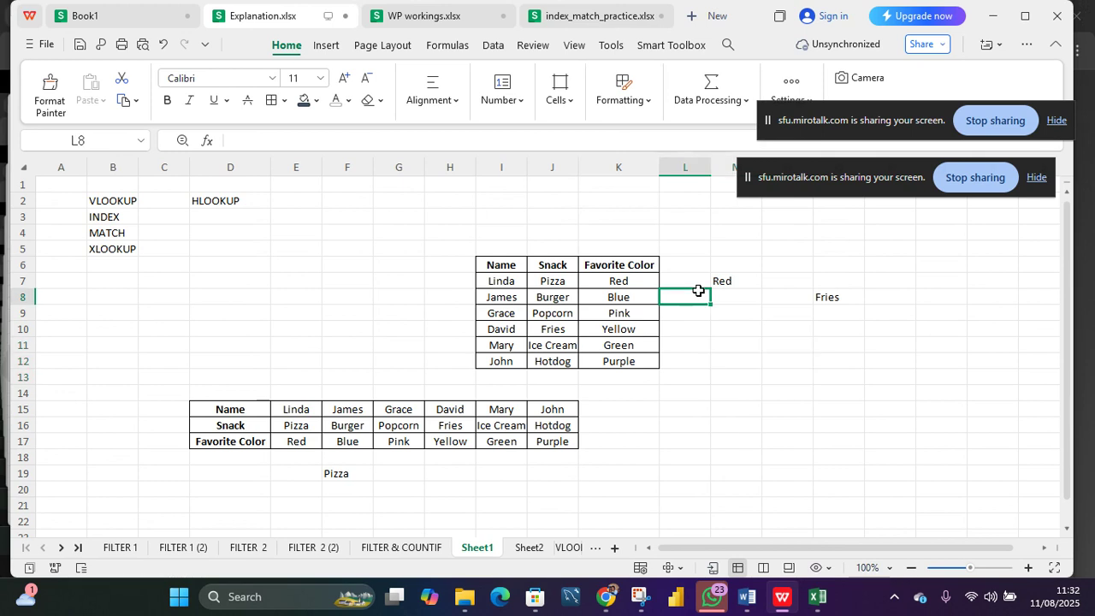
left_click(732, 294)
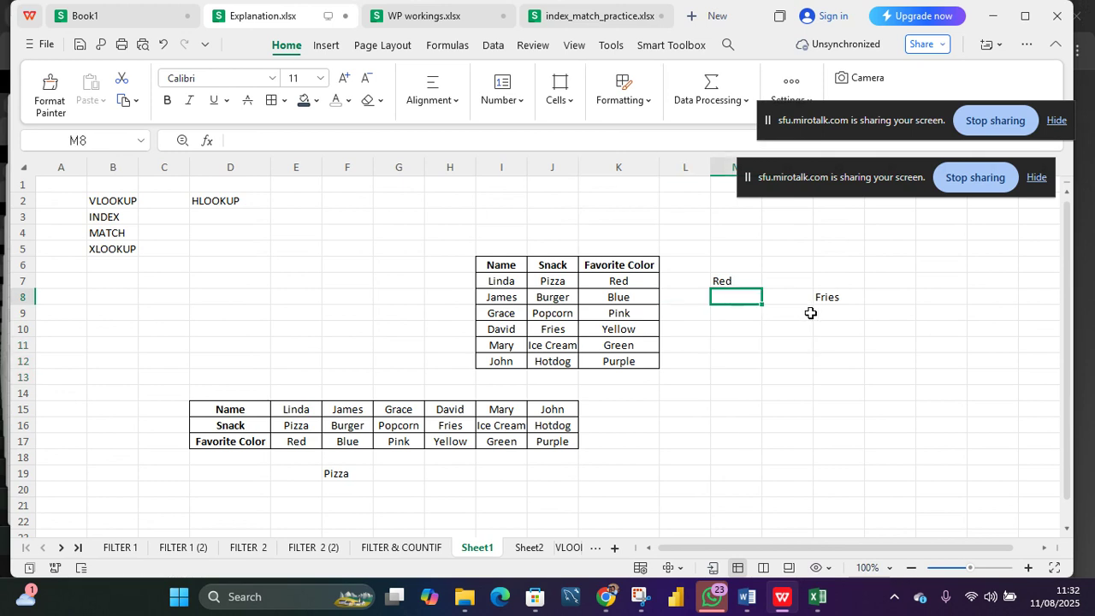
left_click(819, 302)
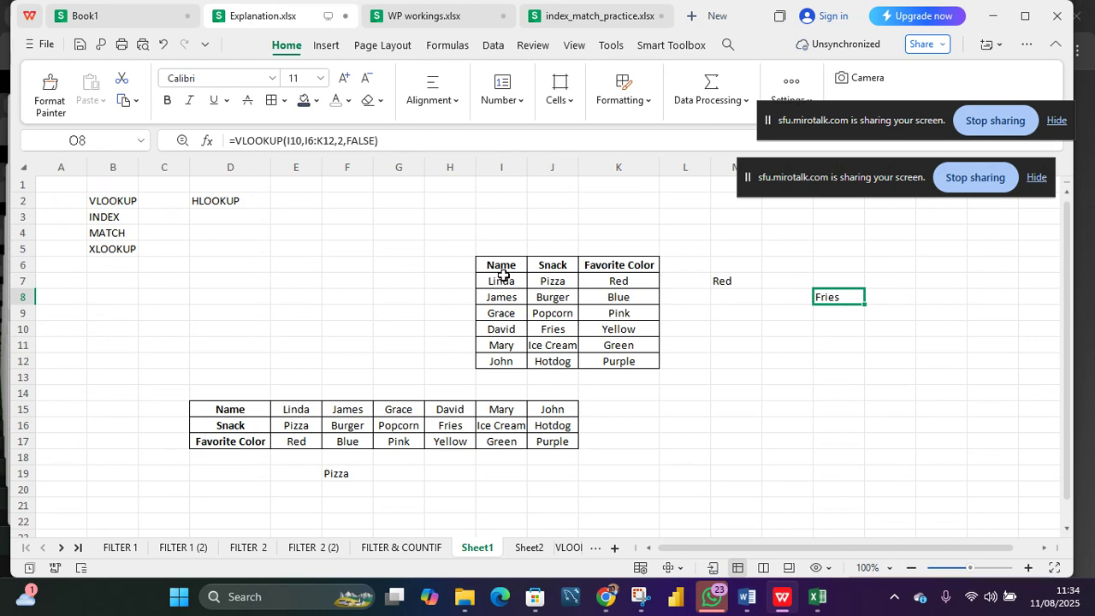
left_click_drag(502, 281, 505, 346)
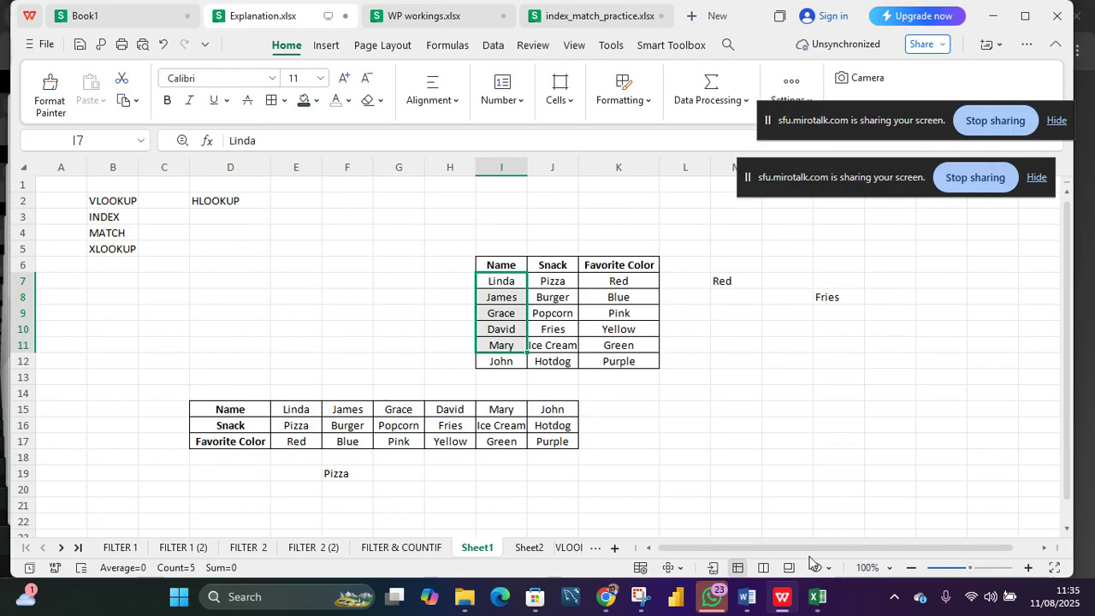
mouse_move(817, 596)
mouse_move(793, 514)
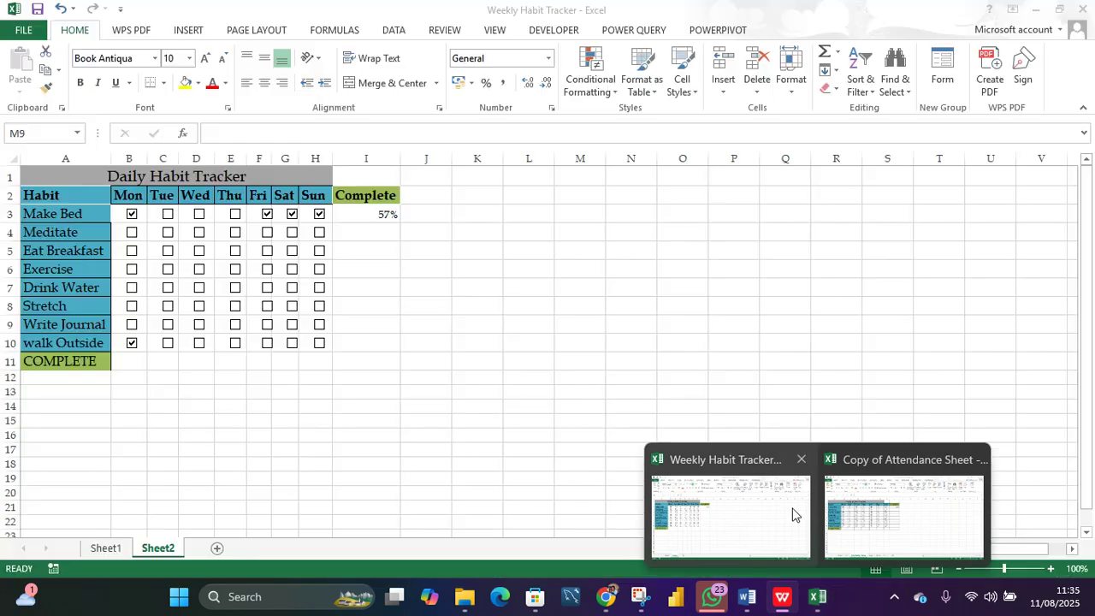
left_click(856, 517)
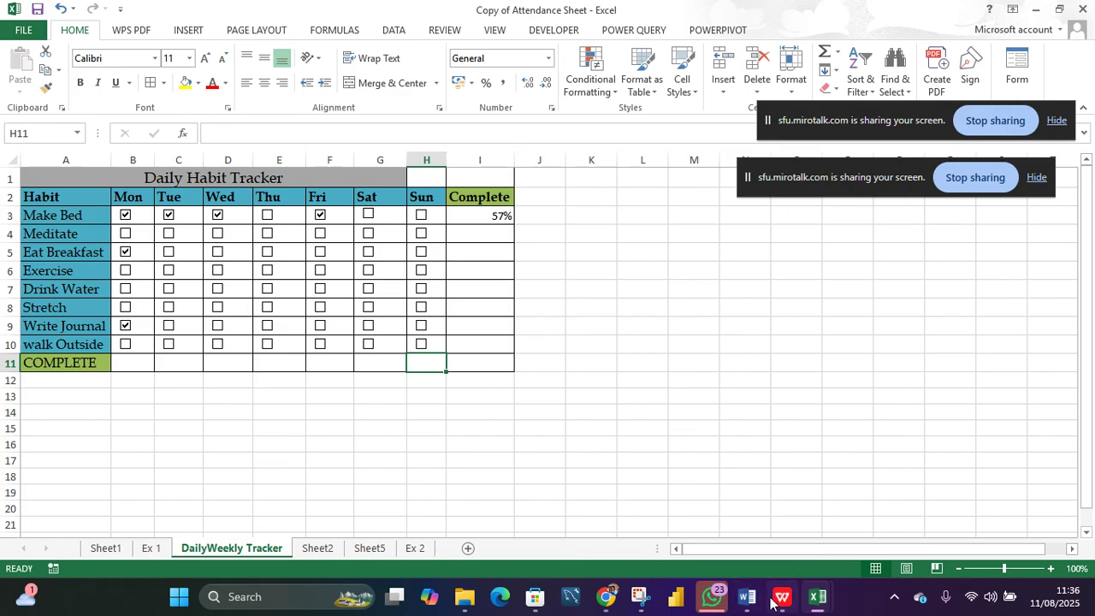
mouse_move(771, 603)
left_click(709, 528)
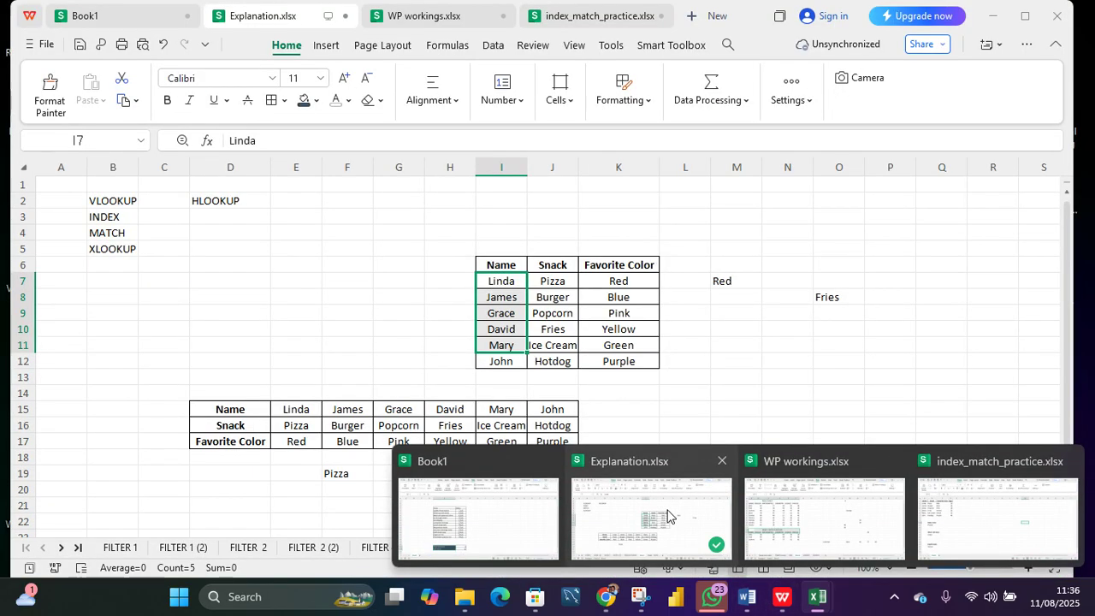
left_click(667, 516)
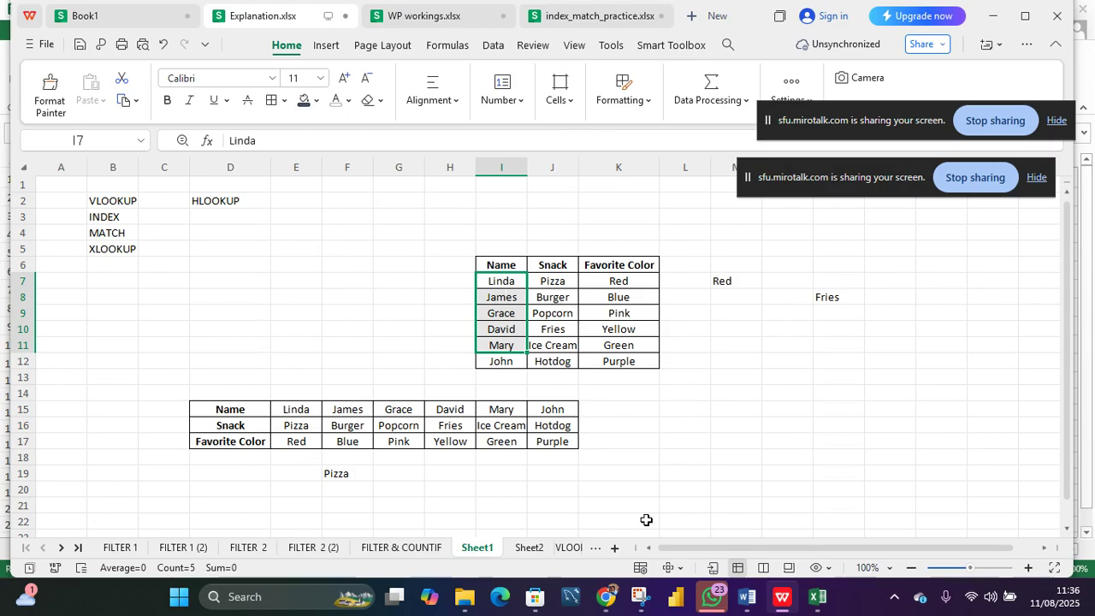
mouse_move(610, 601)
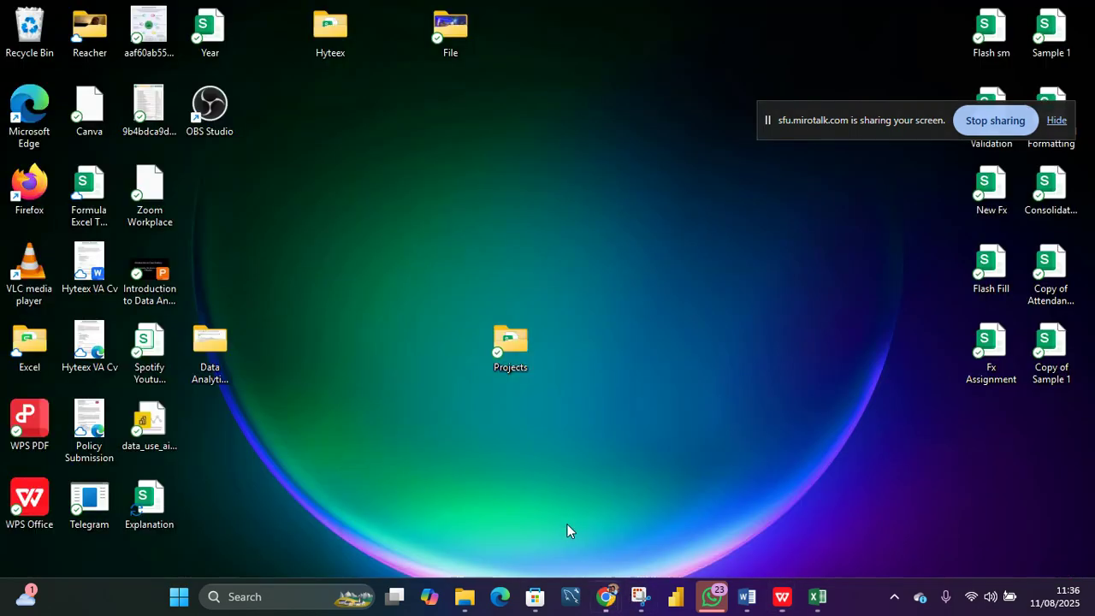
left_click(566, 524)
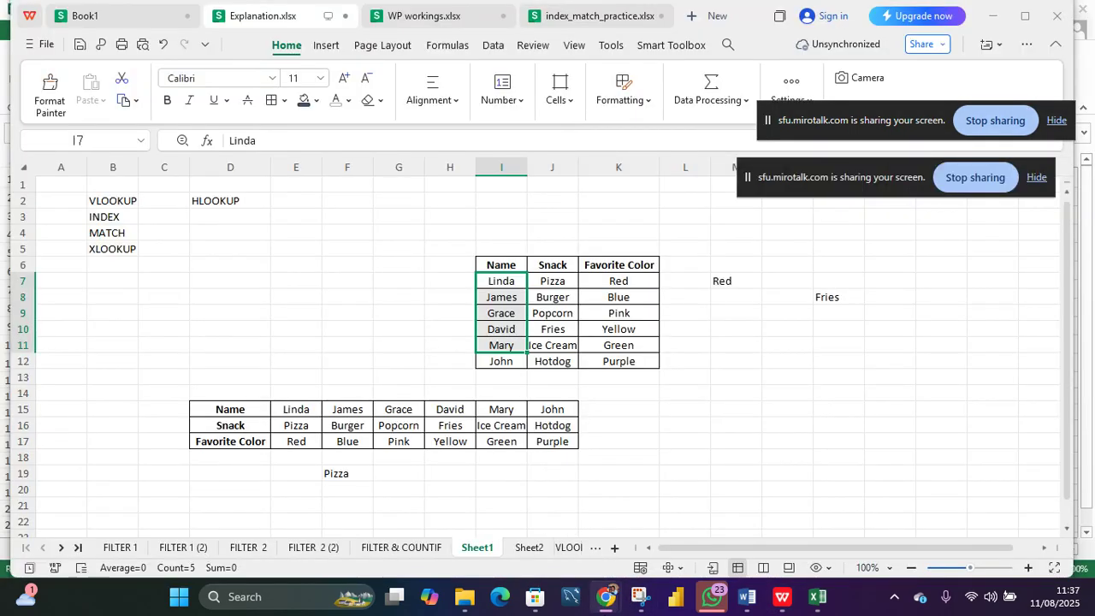
mouse_move(606, 596)
left_click(449, 521)
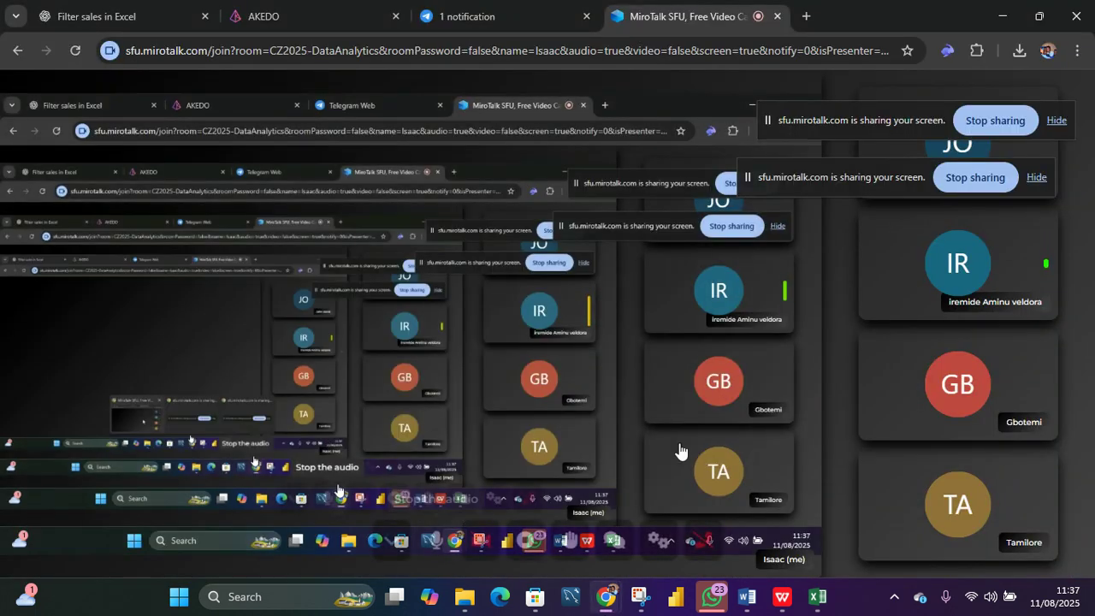
left_click(655, 542)
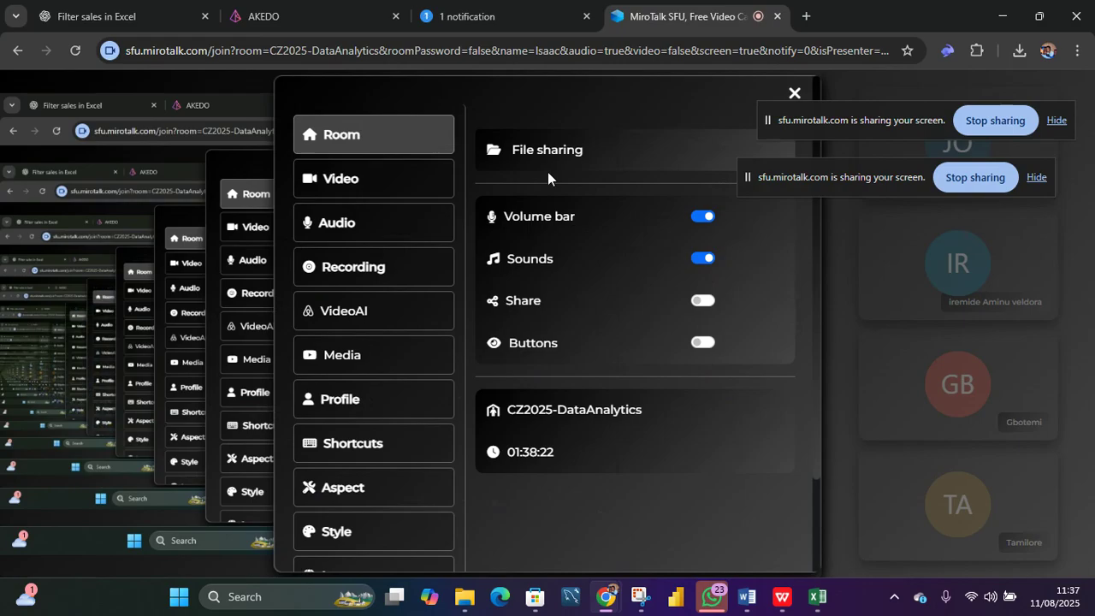
left_click(406, 272)
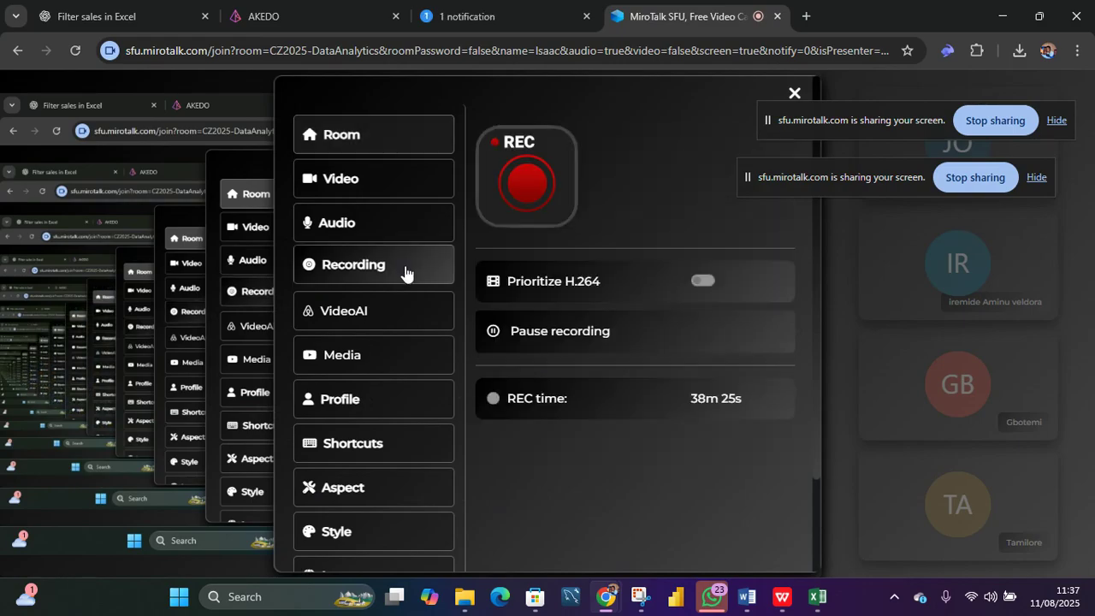